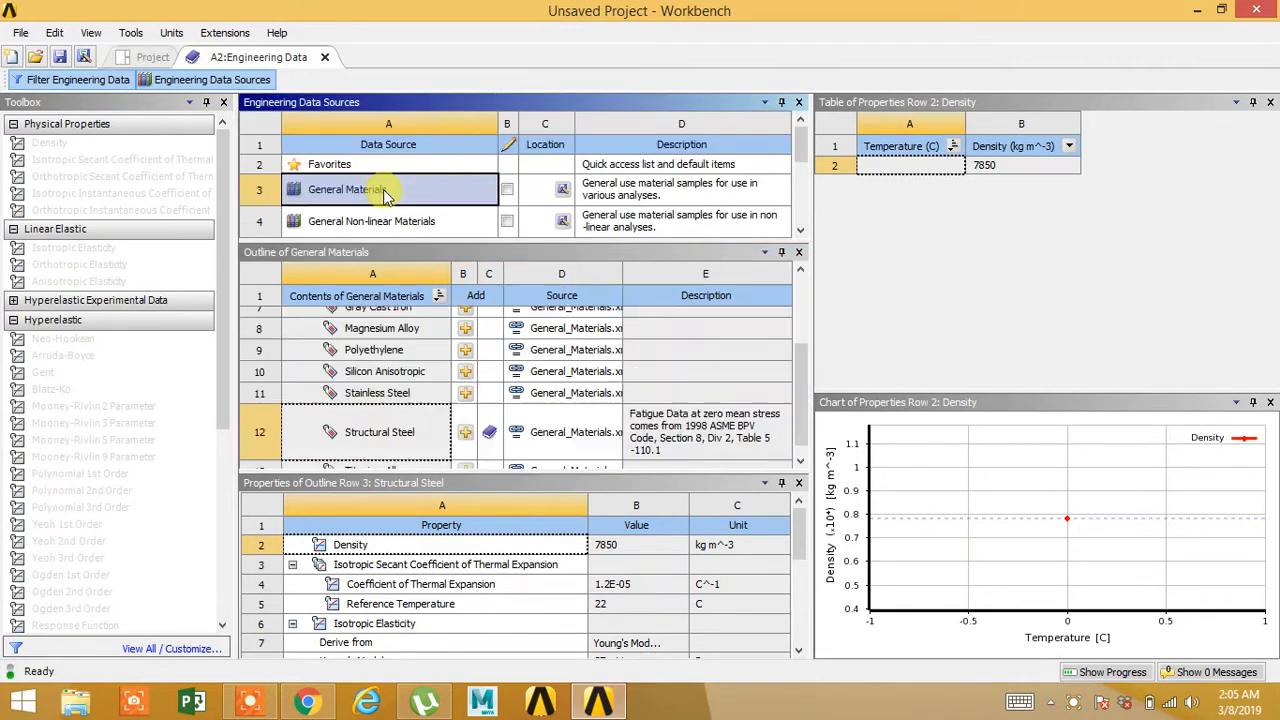
Step: Add Concrete from the General Materials library to the engineering data and return to the project's material list
drag(799, 421, 800, 365)
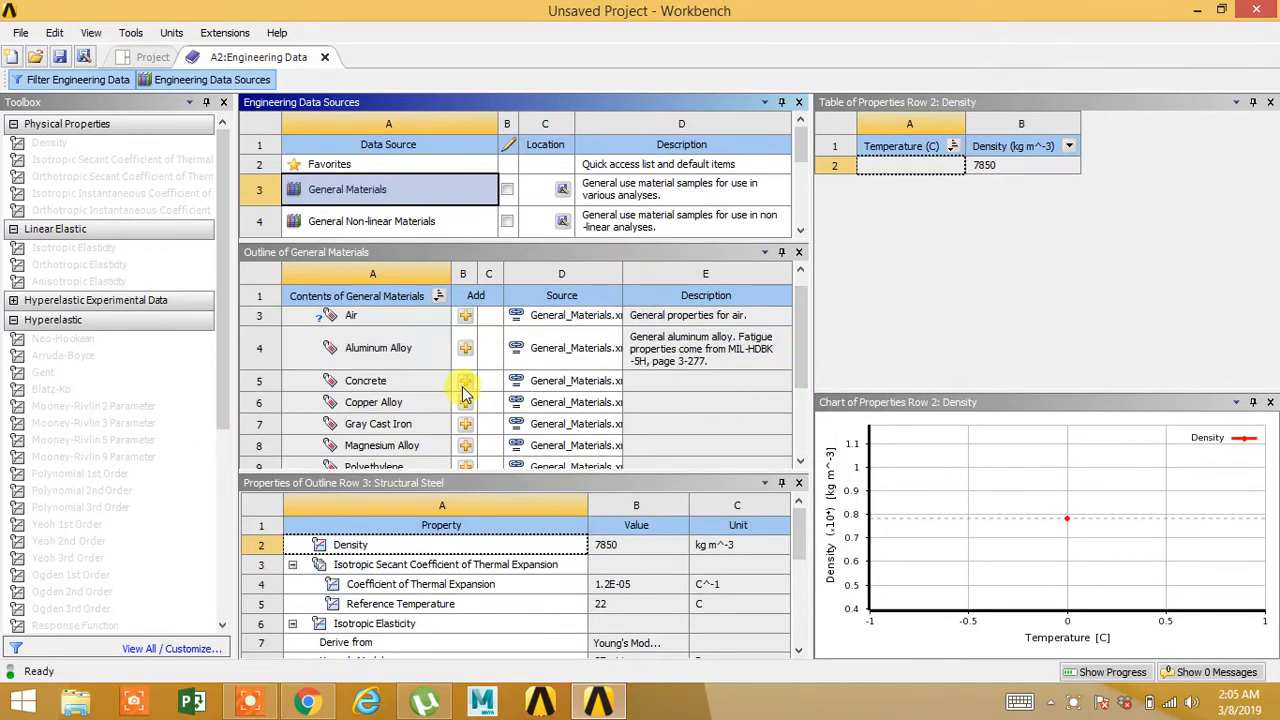
click(462, 383)
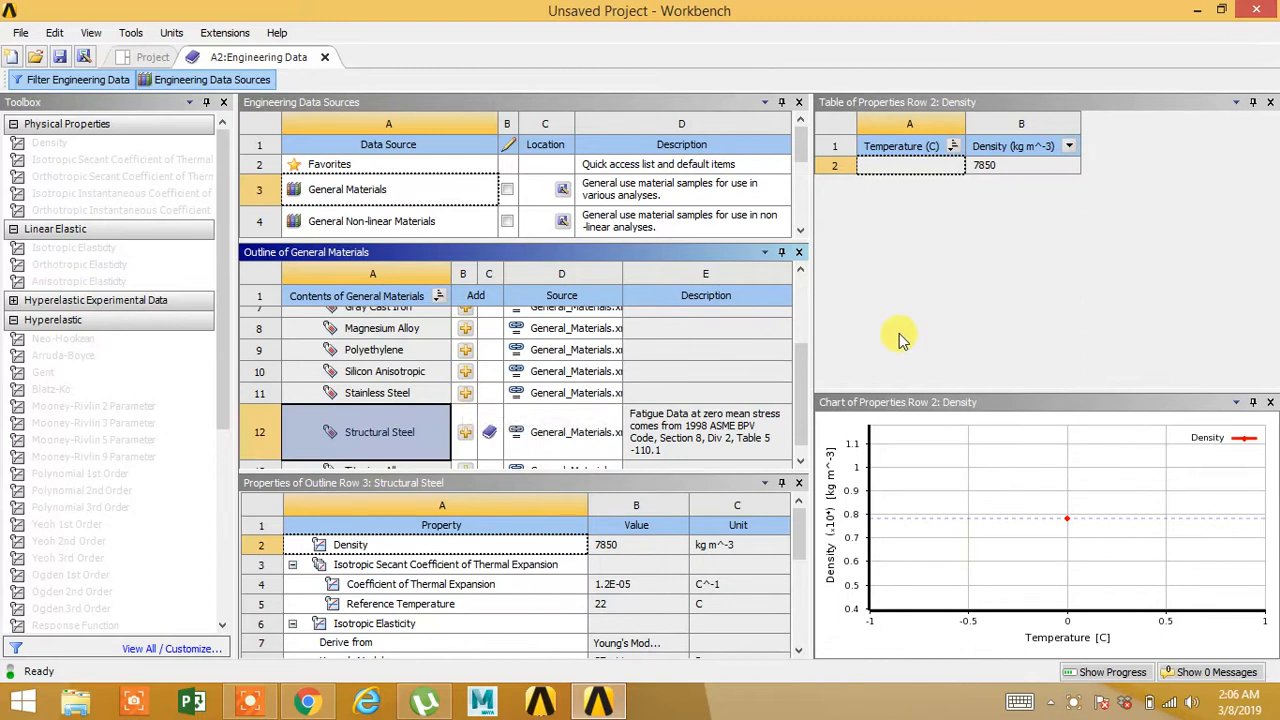
scroll(808, 370, up, 3)
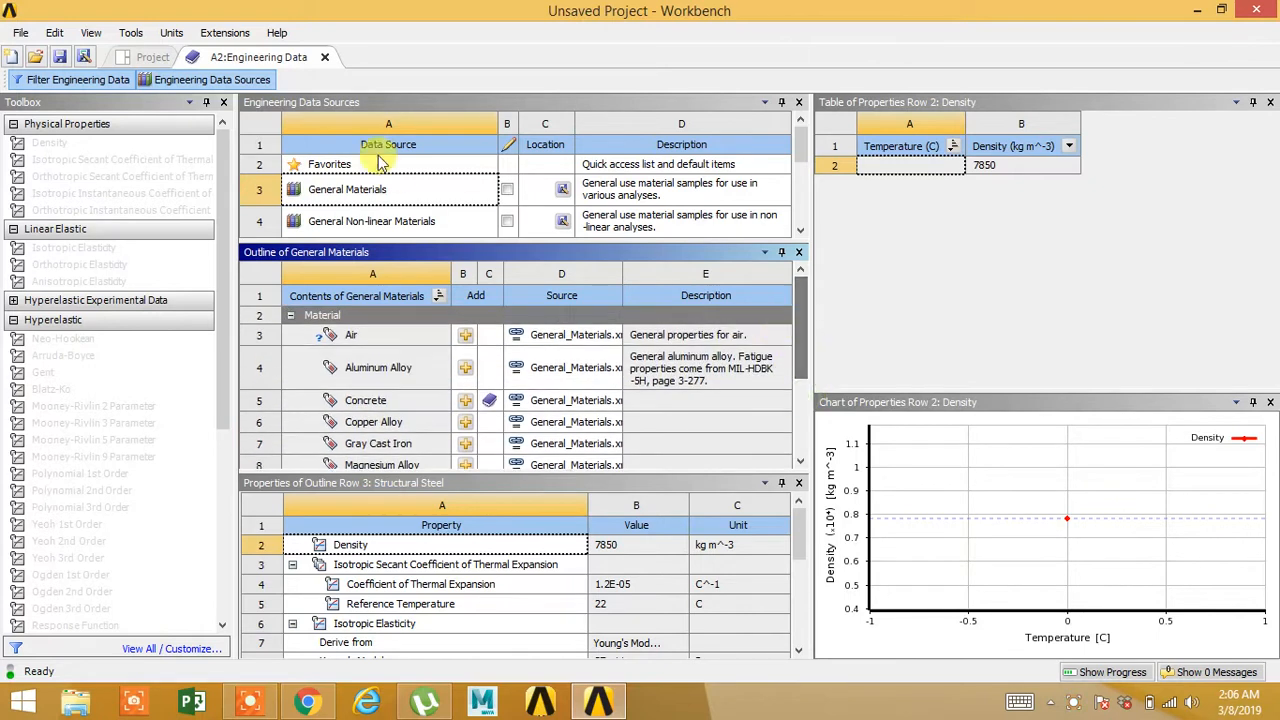
click(224, 79)
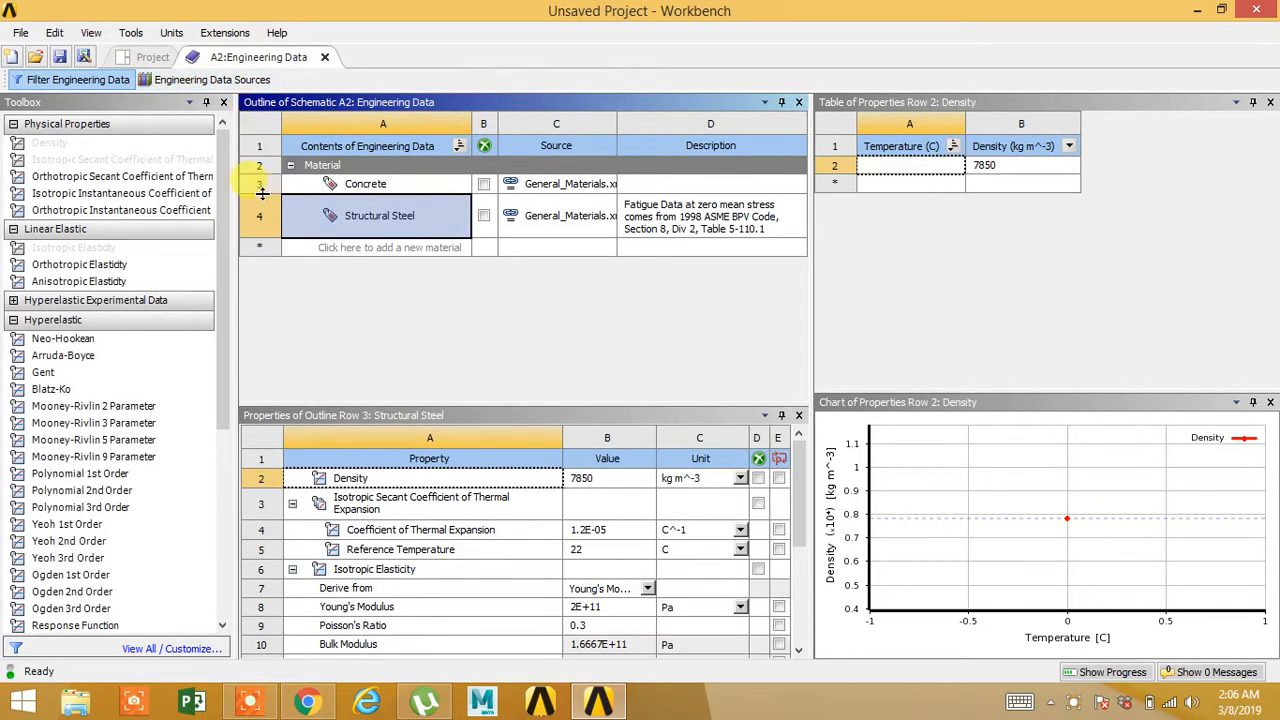
Step: Duplicate the Concrete material in the engineering data outline
click(445, 203)
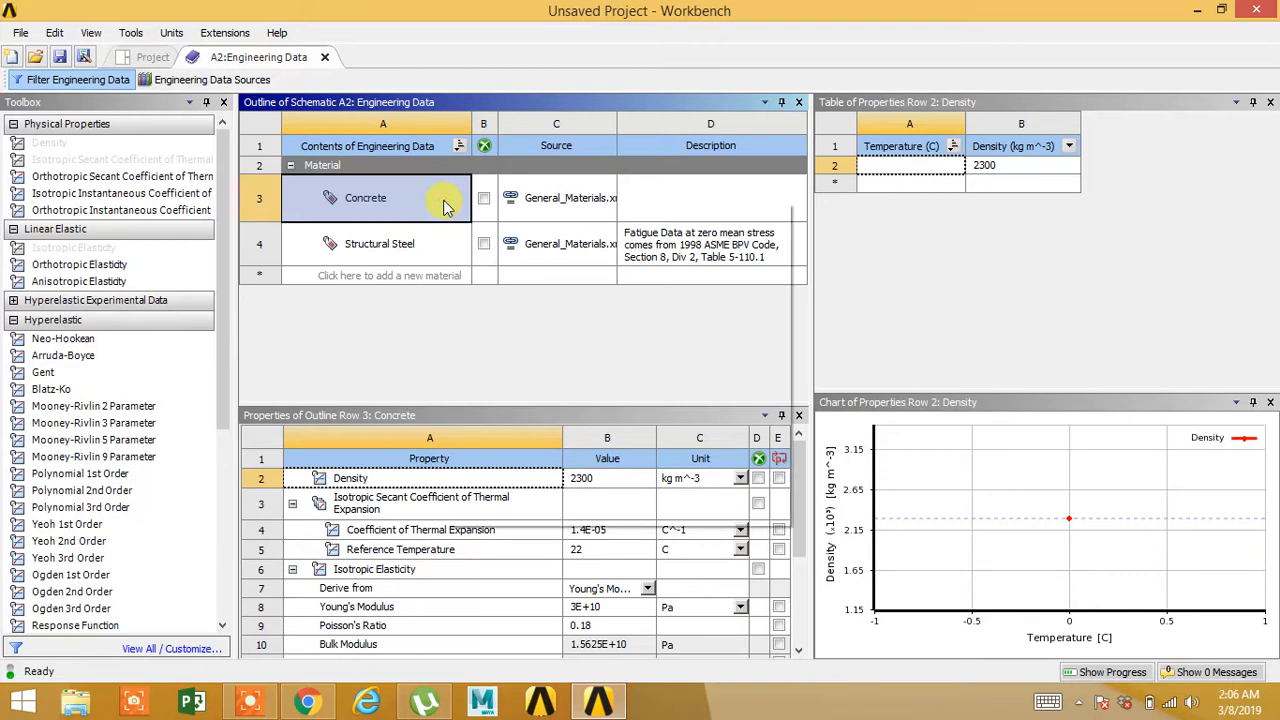
right_click(445, 203)
click(551, 218)
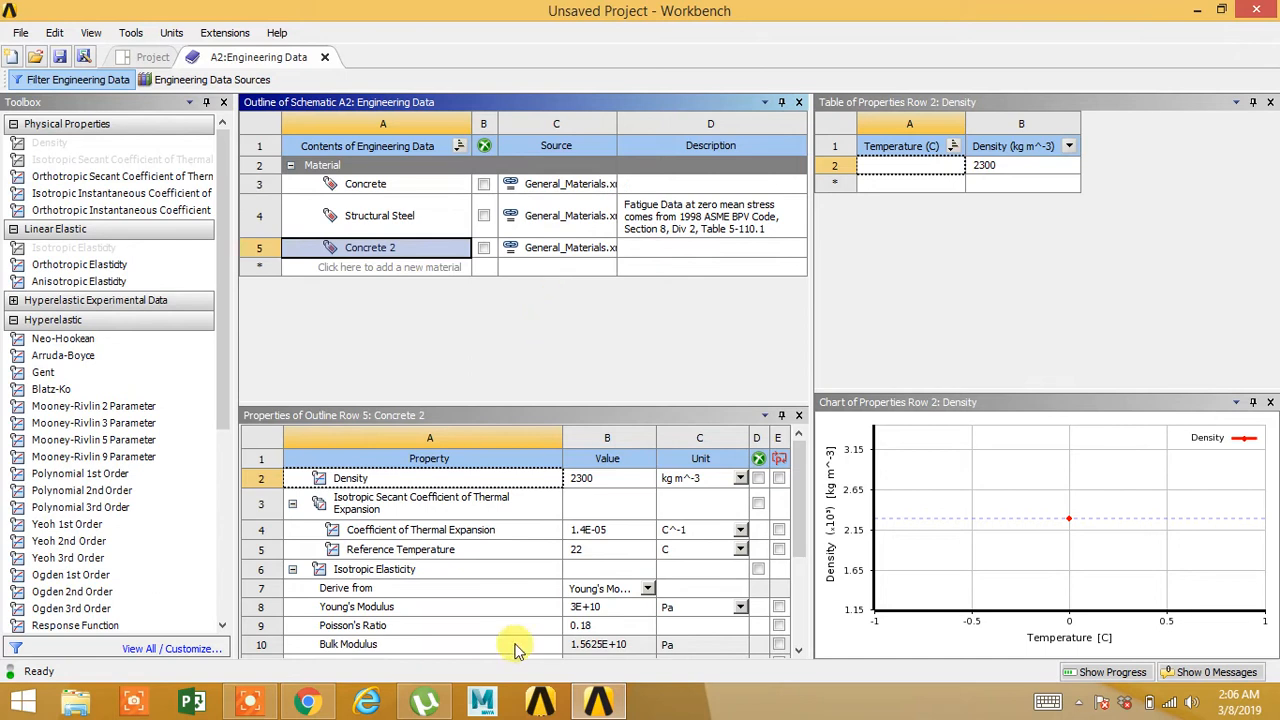
Step: Switch to Chrome, look back through the tables in SOIL PROPERTIES.doc, and return to Workbench
click(307, 703)
scroll(497, 393, up, 15)
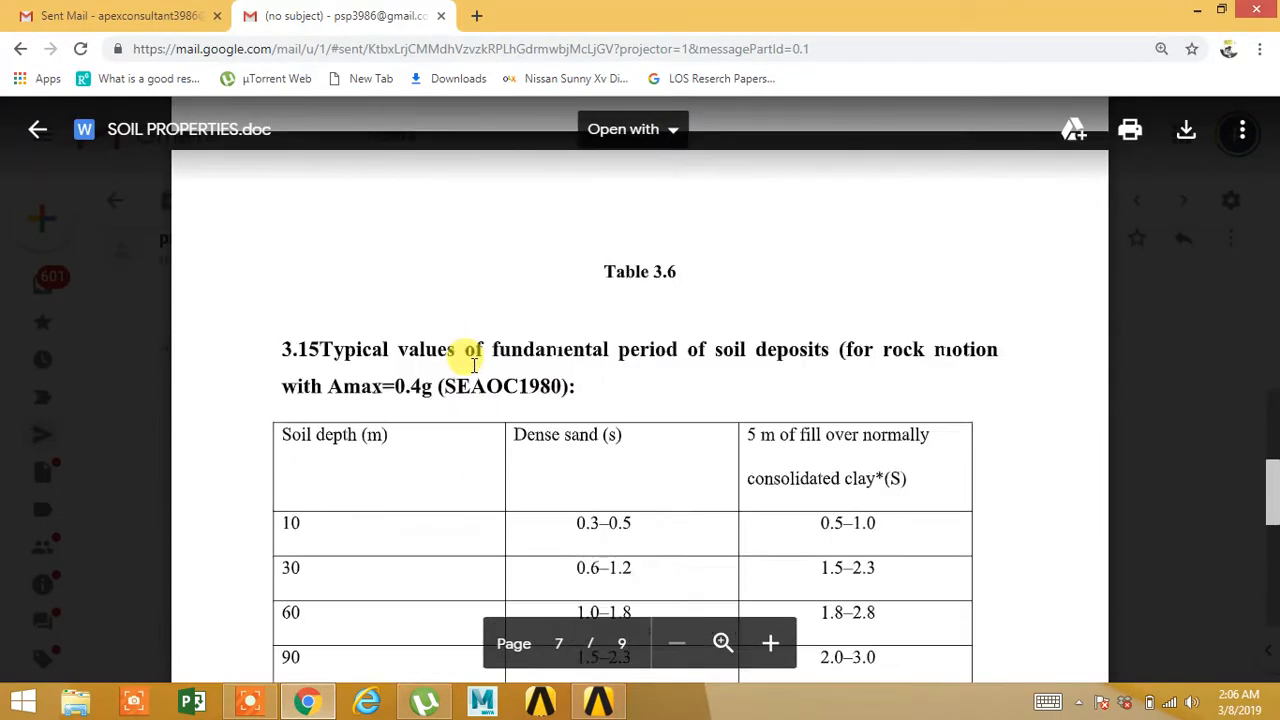
scroll(472, 367, up, 20)
scroll(470, 370, up, 8)
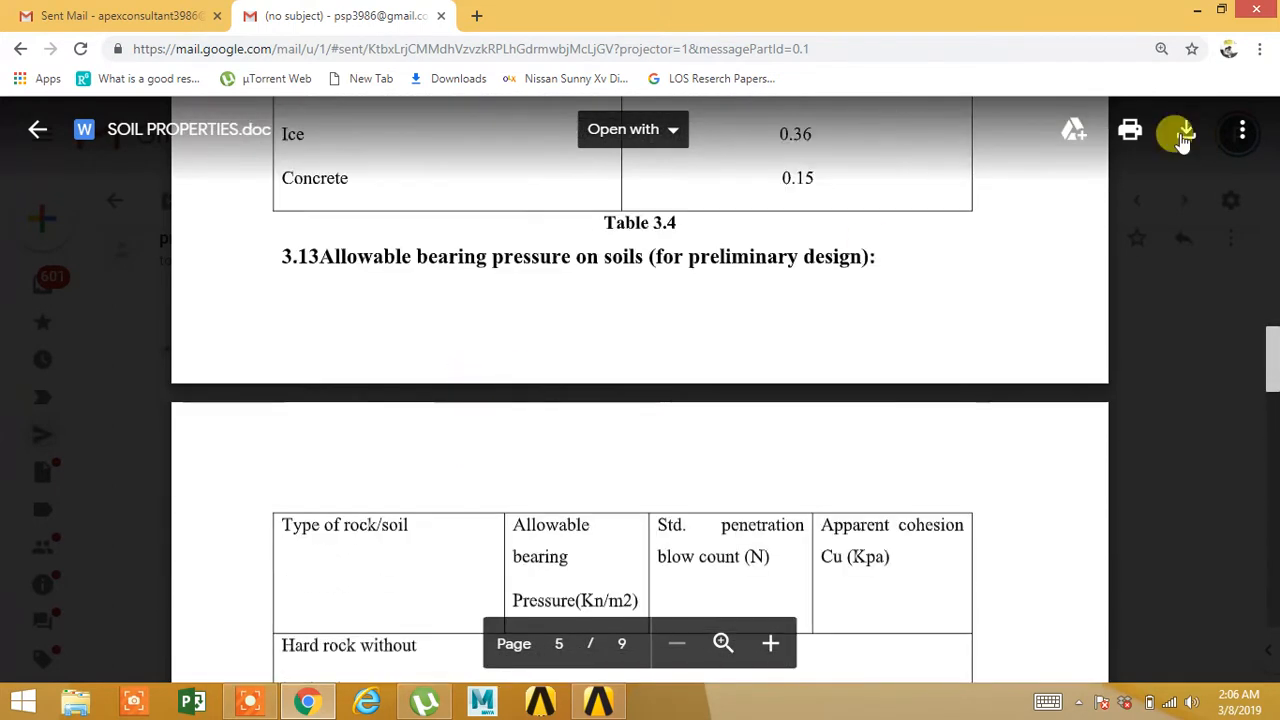
click(1197, 10)
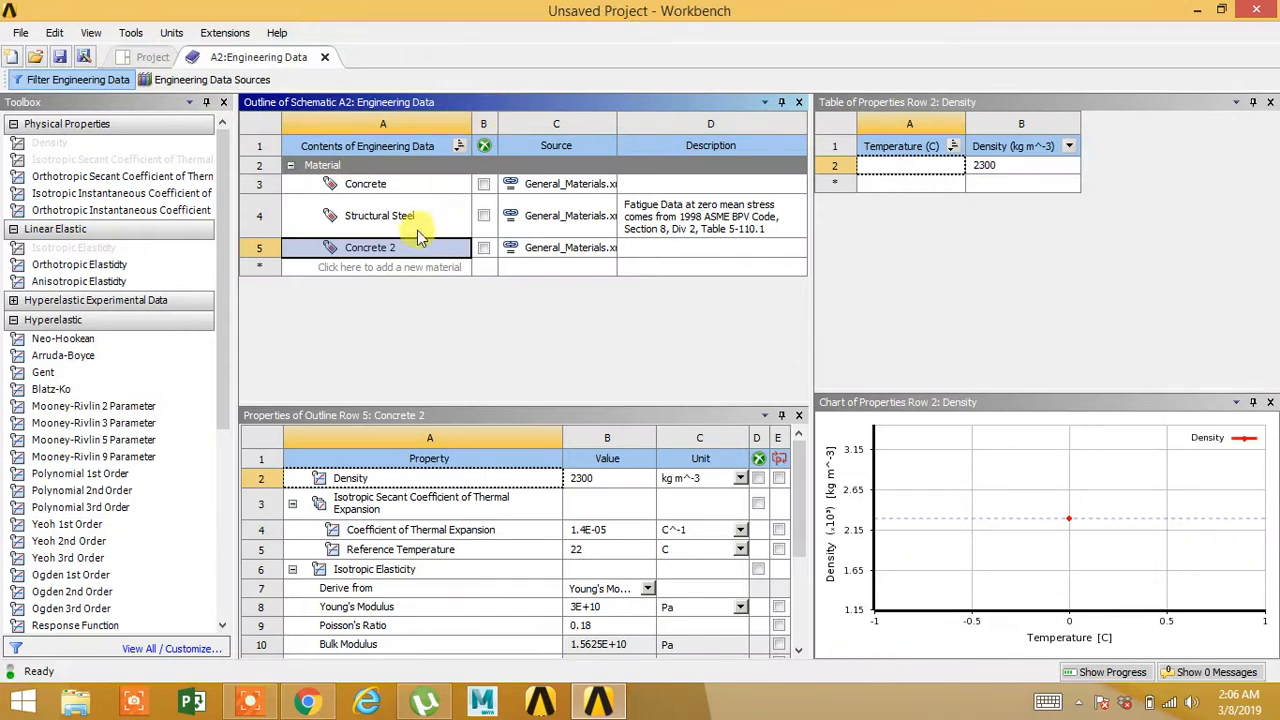
Step: Rename the duplicated concrete material as CLAY SOIL
click(405, 247)
key(BackSpace)
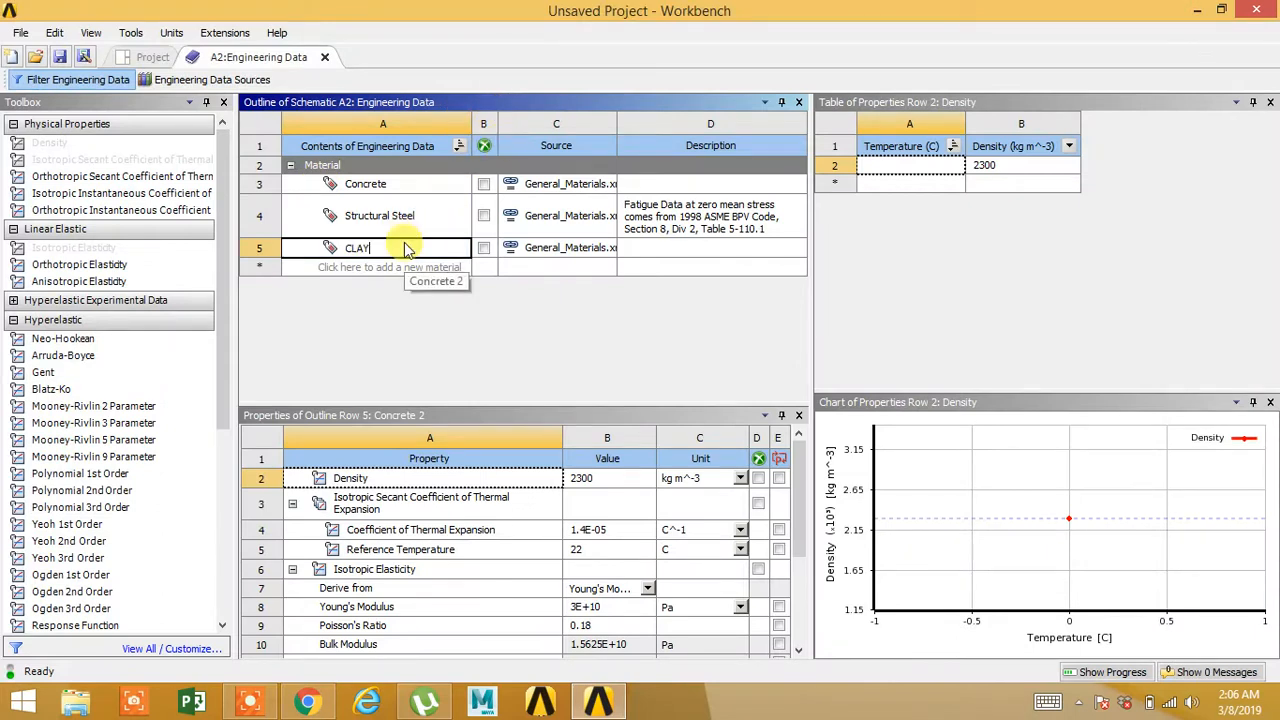
text(CLAY SOIL)
click(412, 304)
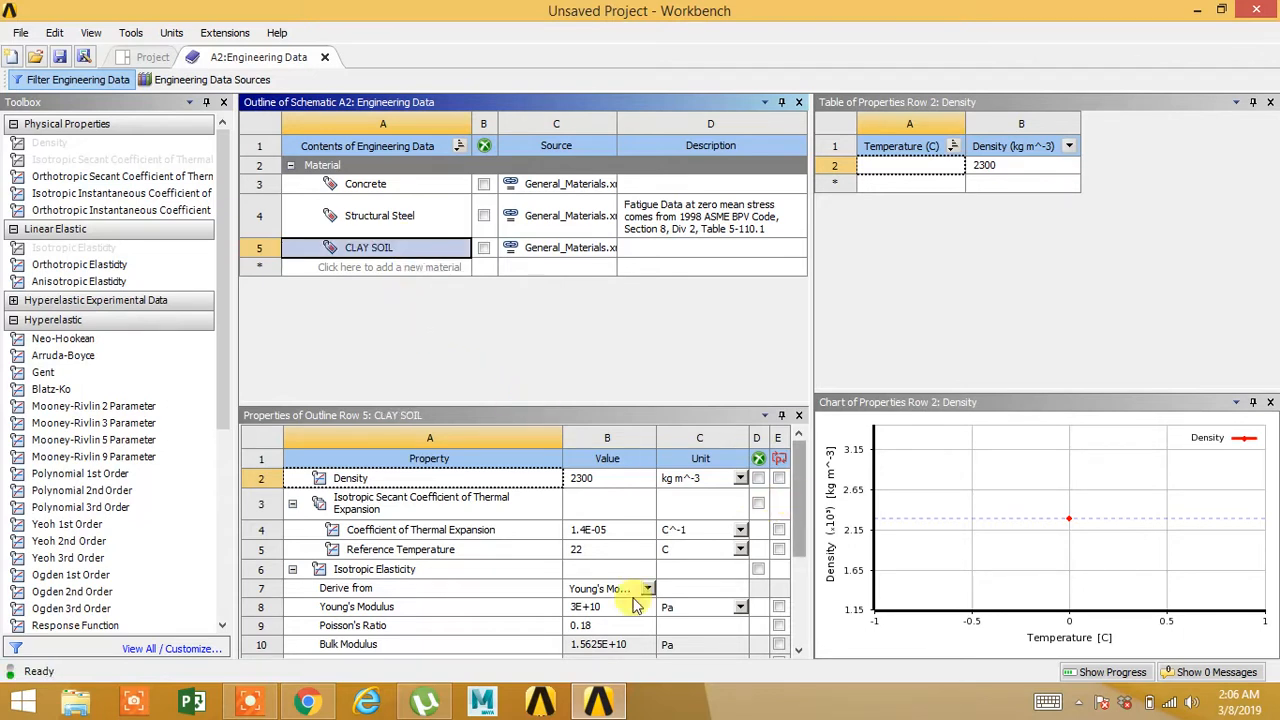
Step: Consult the Poisson's ratio table for soils in SOIL PROPERTIES.doc in Chrome and set CLAY SOIL's Poisson's ratio to 0.4 in Workbench
click(318, 703)
scroll(410, 480, up, 10)
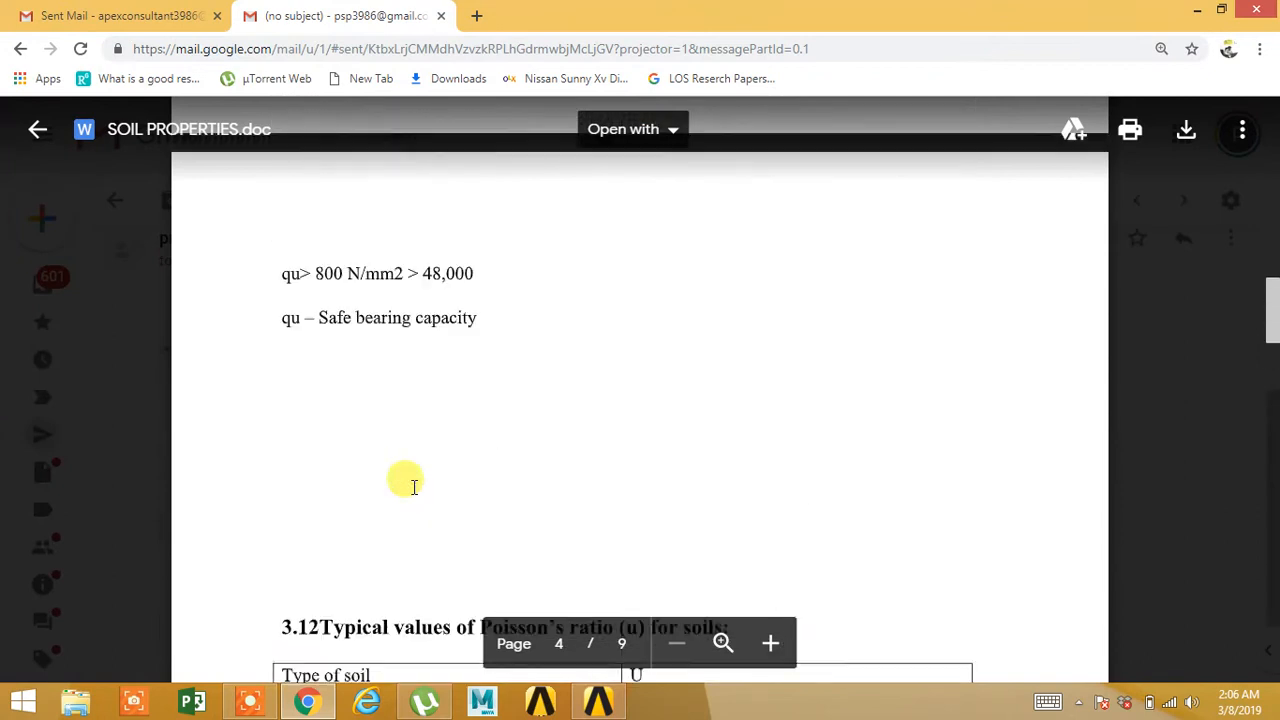
scroll(413, 486, down, 4)
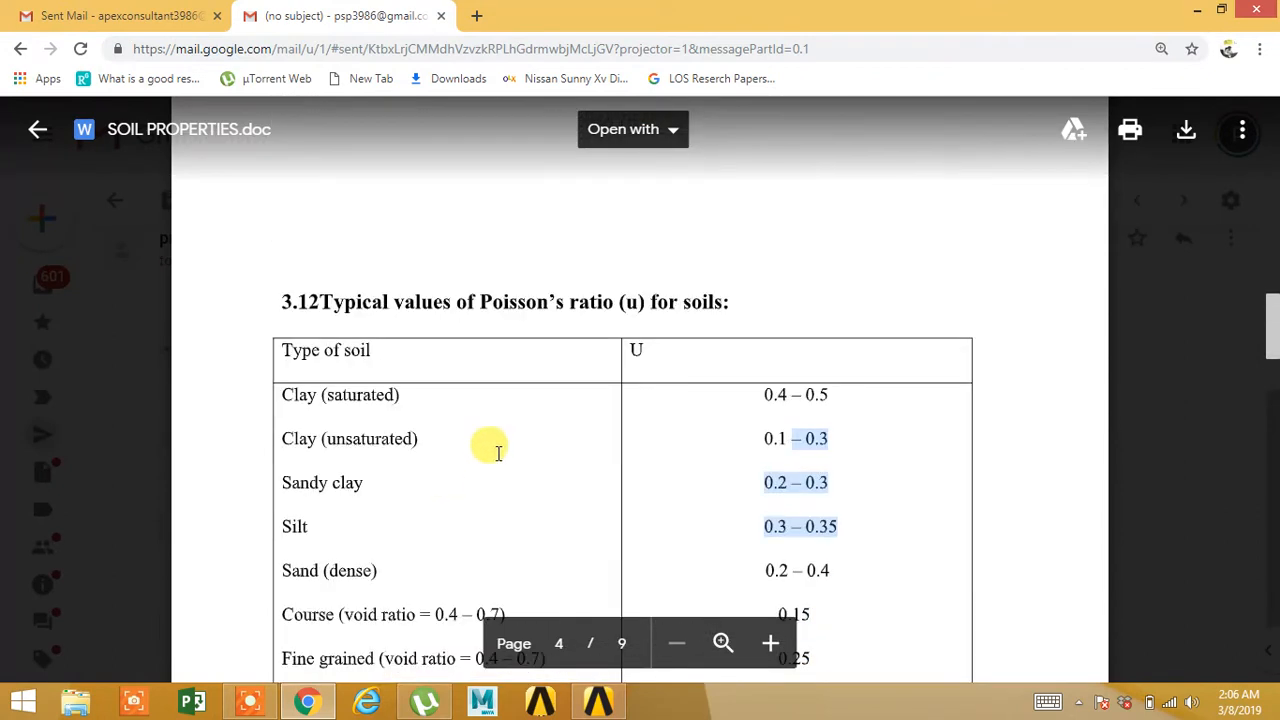
click(450, 418)
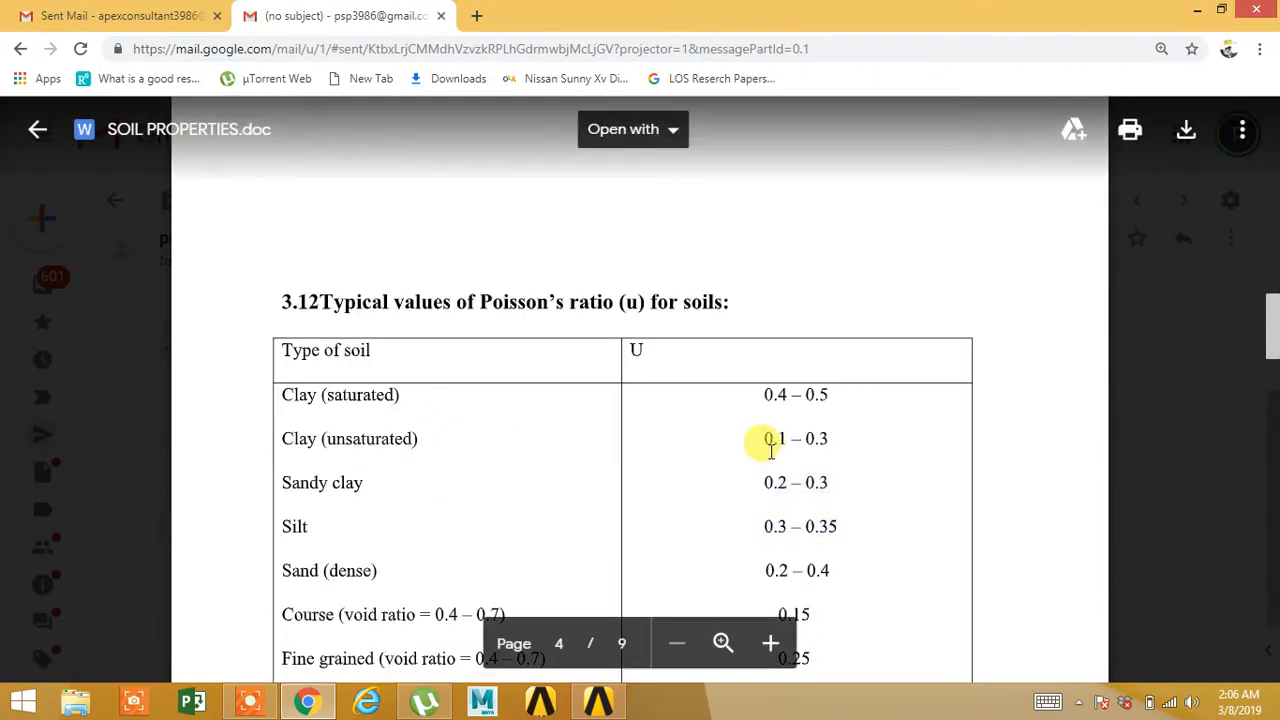
key(alt+Tab)
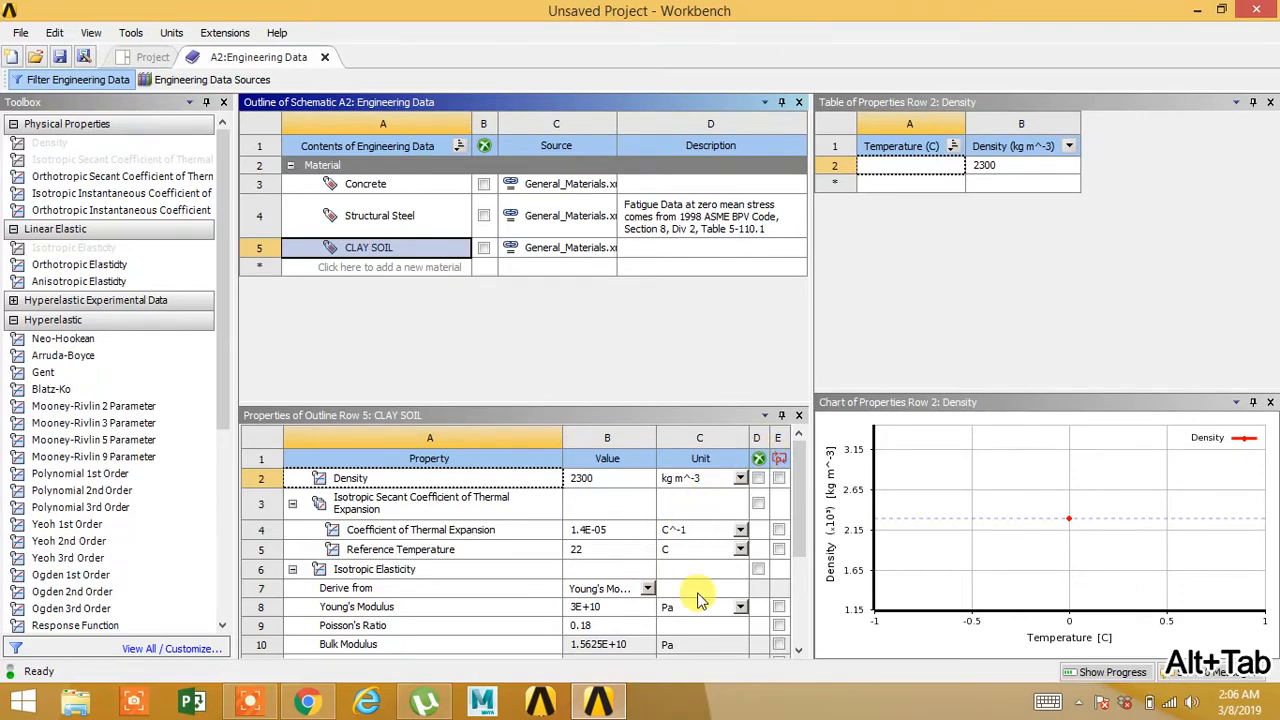
click(607, 625)
text(0)
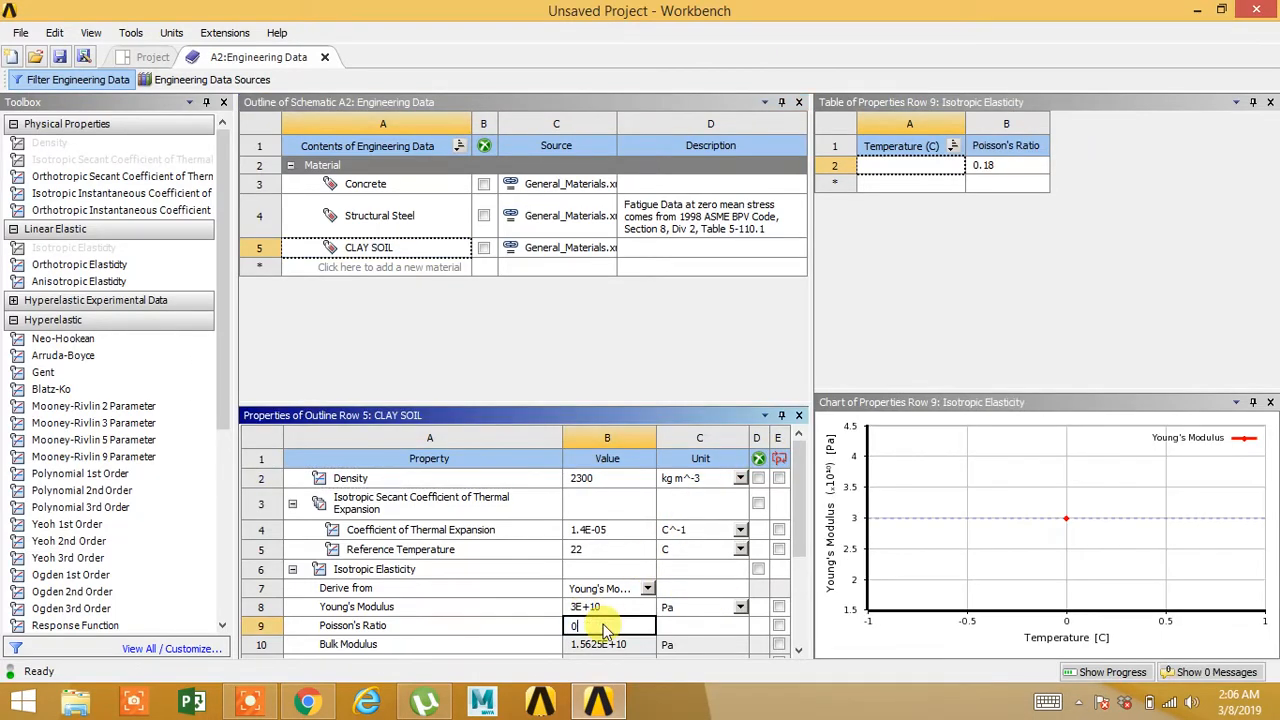
text(.4)
click(676, 392)
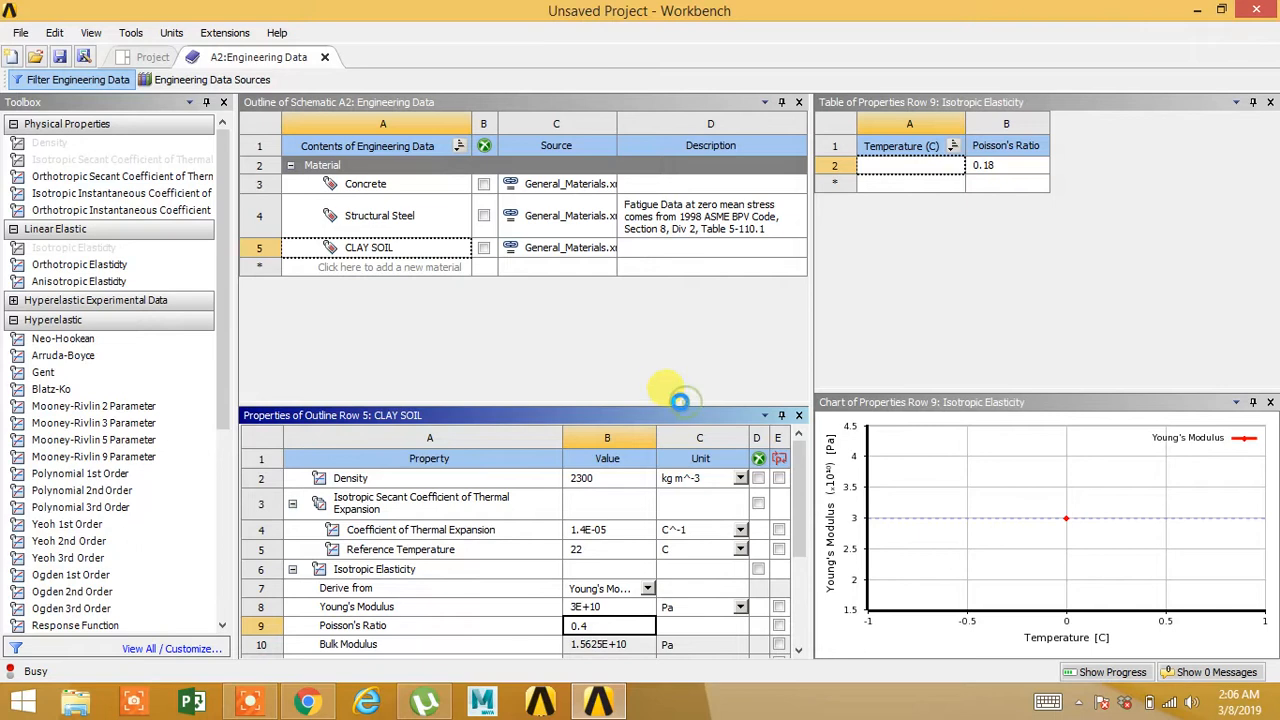
Step: Switch to Chrome and examine the clay entries in the table of modulus of elasticity for different soil types
key(alt+Tab)
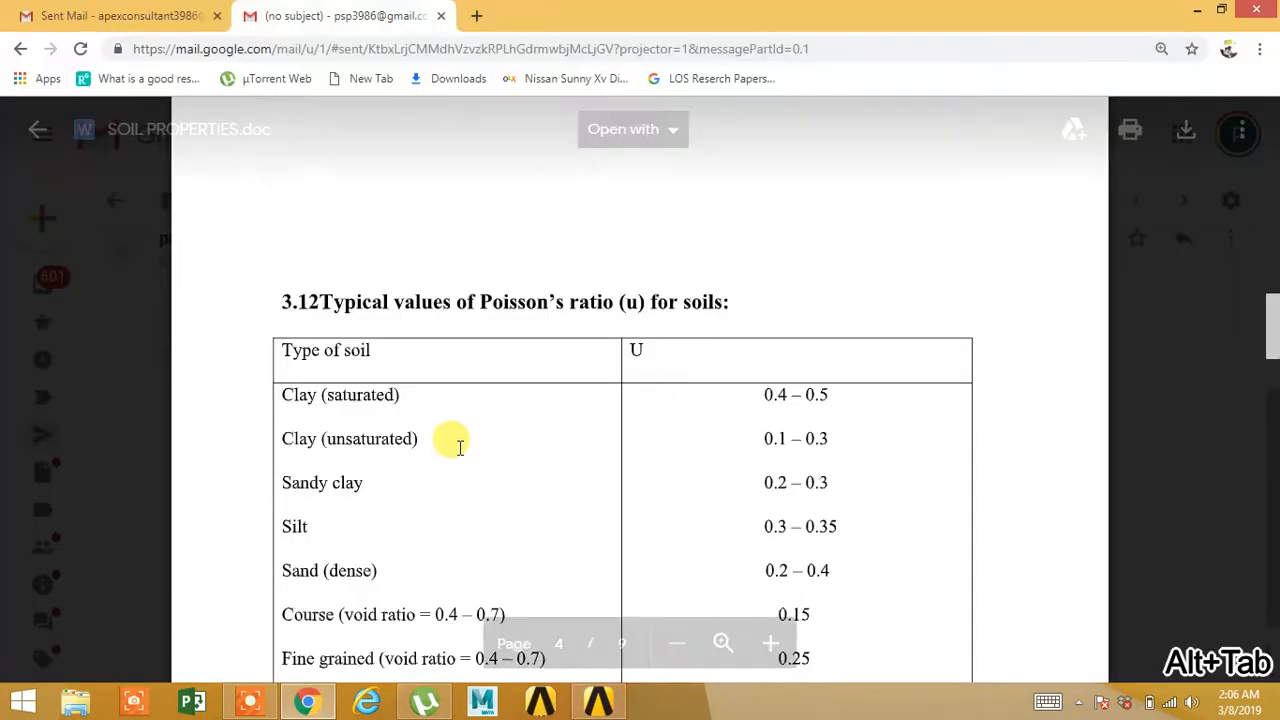
scroll(519, 445, up, 10)
scroll(518, 450, up, 5)
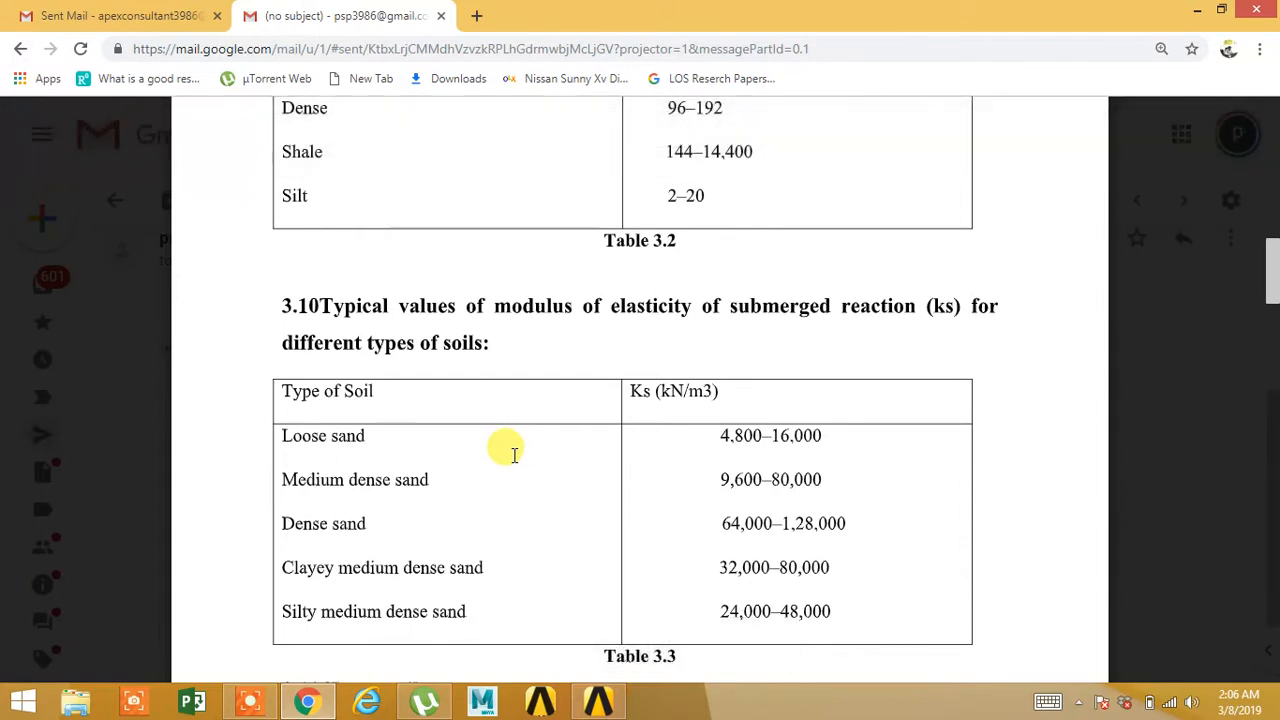
scroll(513, 455, up, 4)
scroll(512, 455, up, 6)
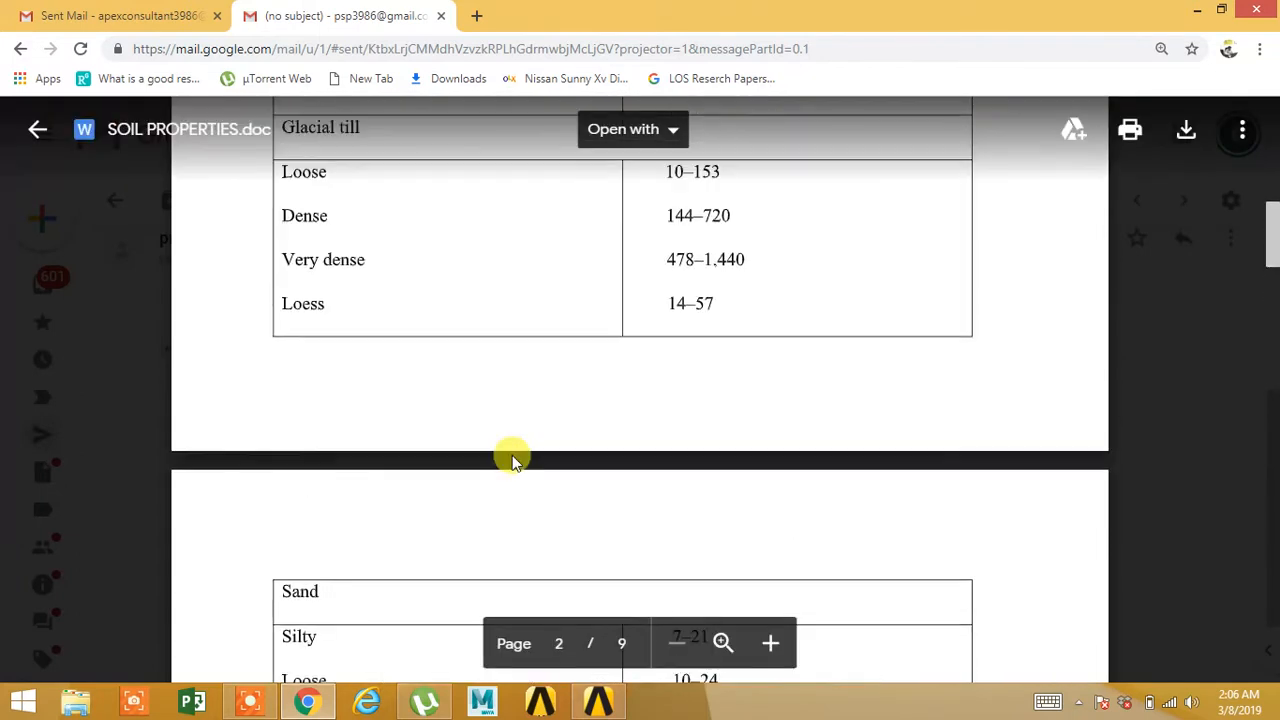
scroll(512, 455, up, 3)
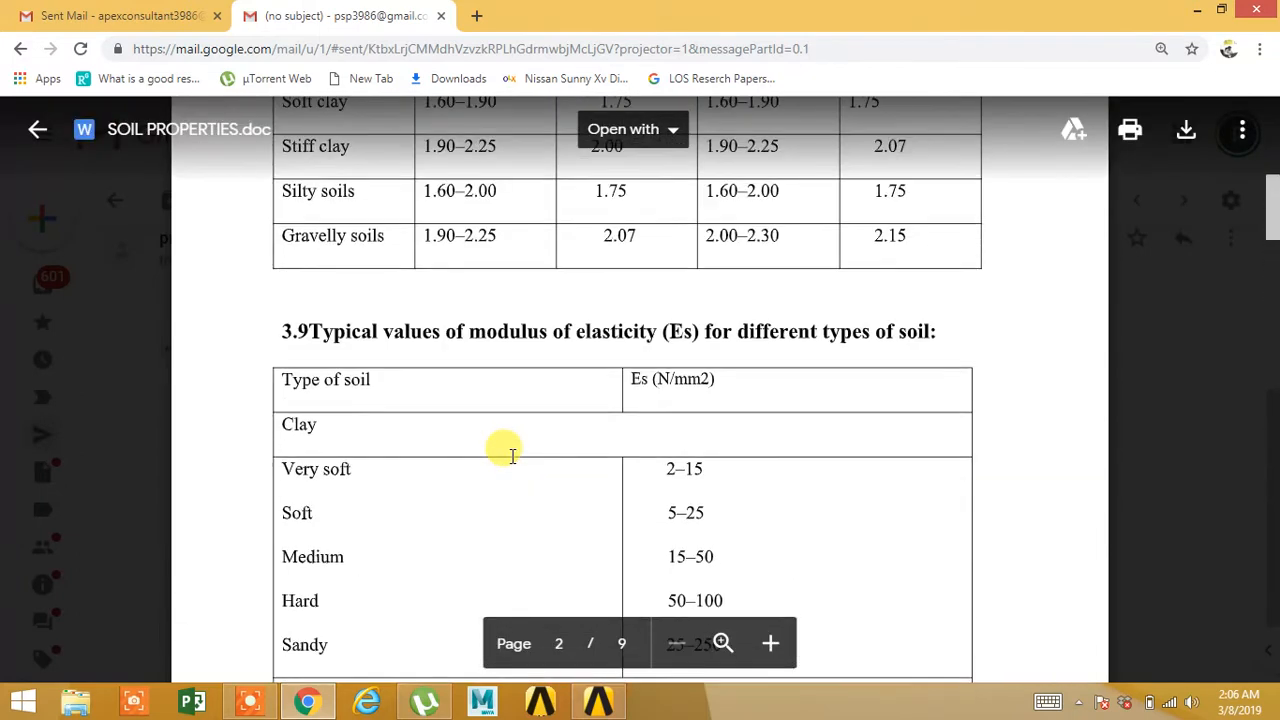
scroll(509, 452, down, 1)
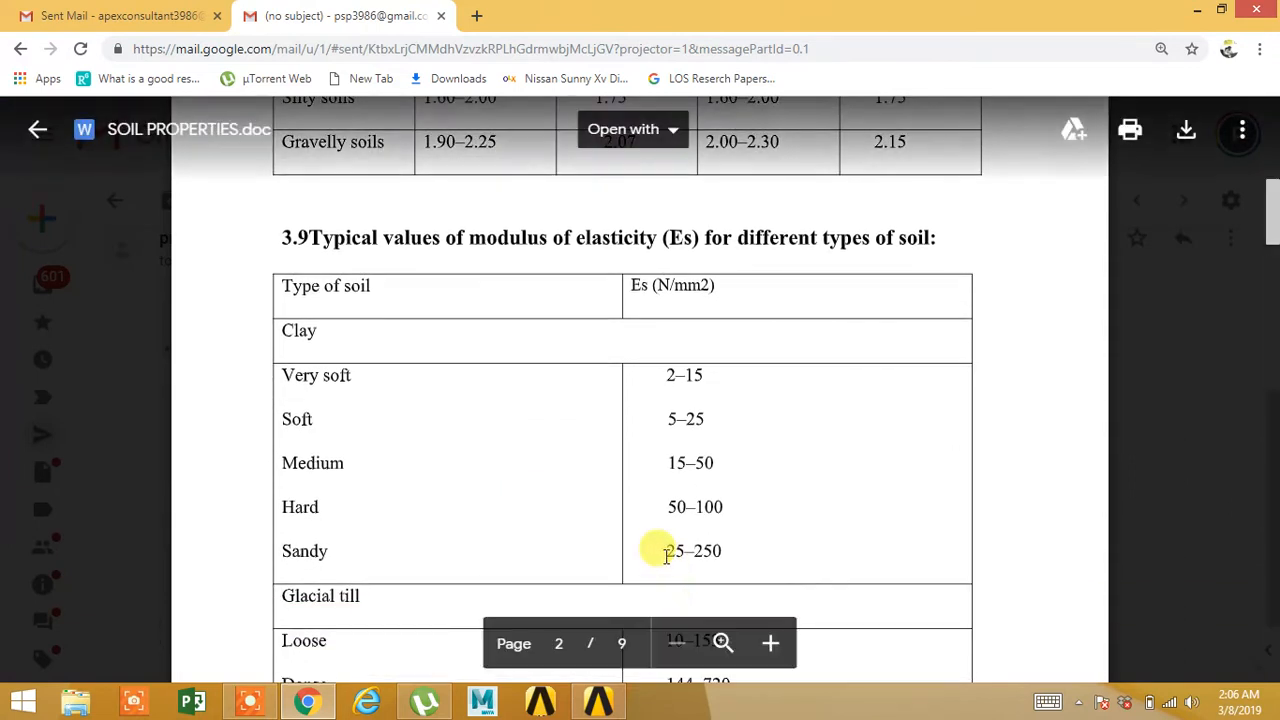
drag(283, 330, 320, 330)
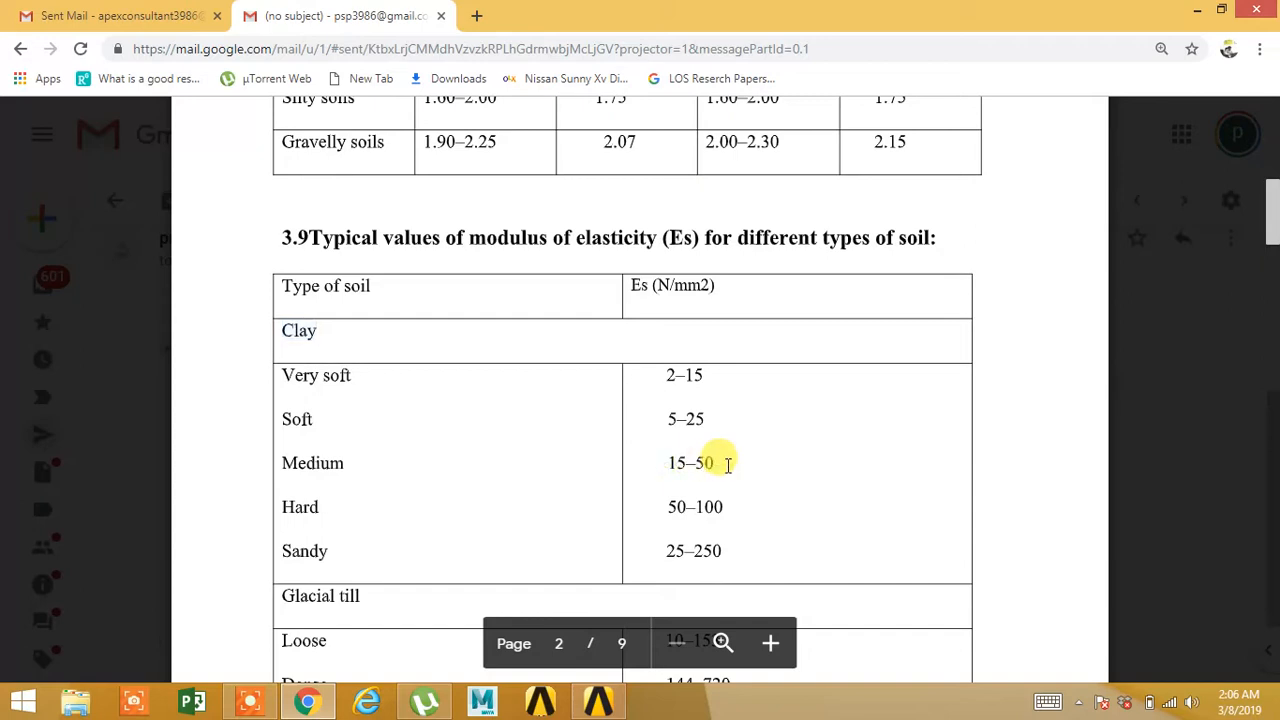
Step: Back in Workbench, switch CLAY SOIL's Young's Modulus unit to MPa and set its value to 50
key(alt+Tab)
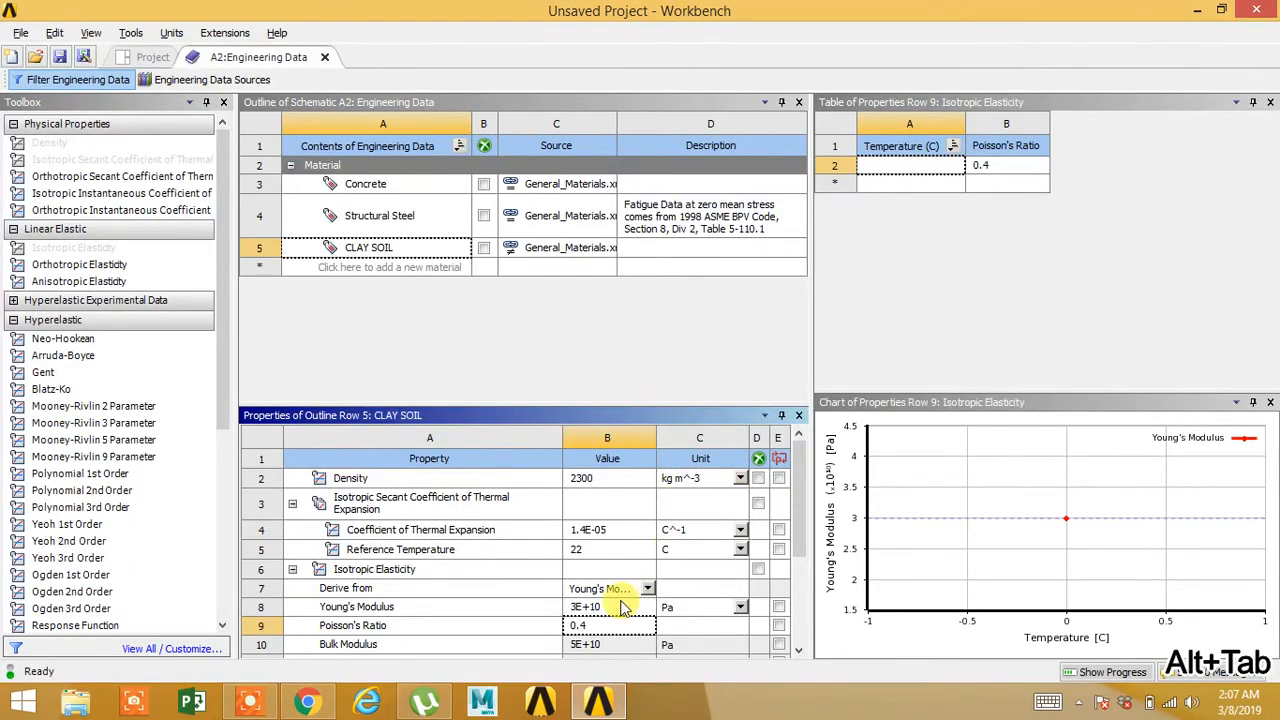
click(740, 607)
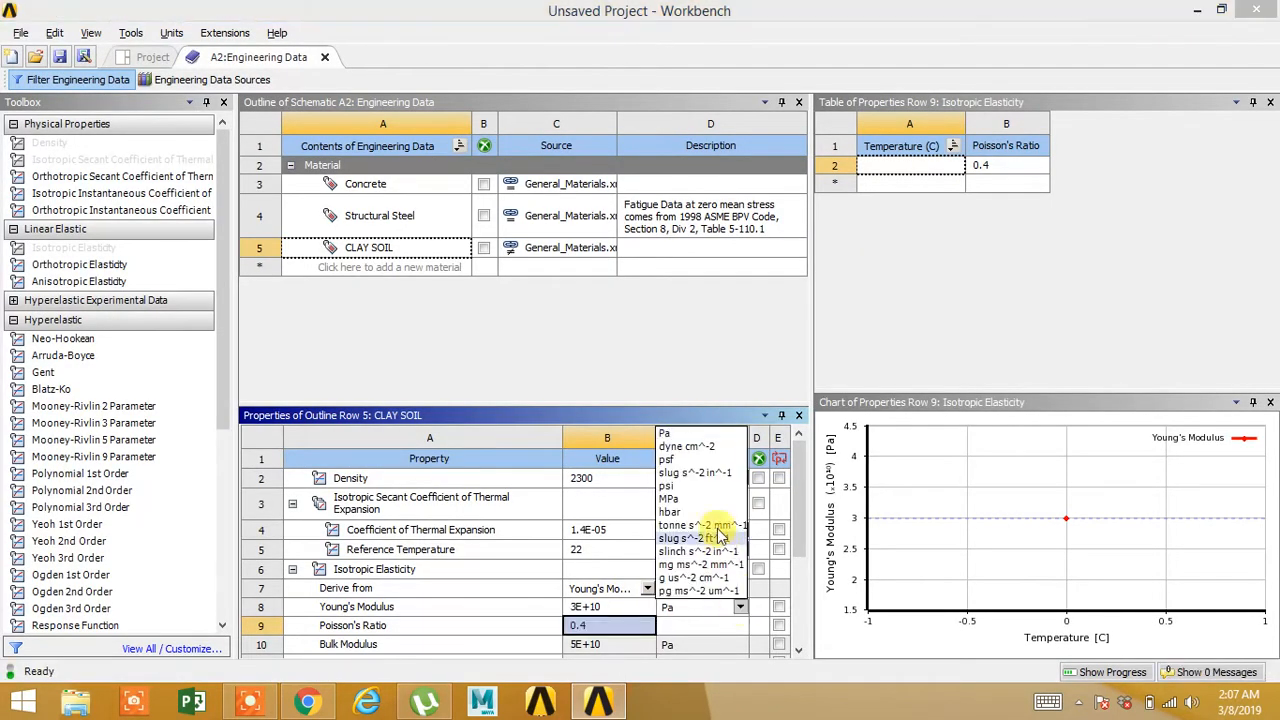
click(700, 502)
click(620, 607)
text(50)
click(931, 334)
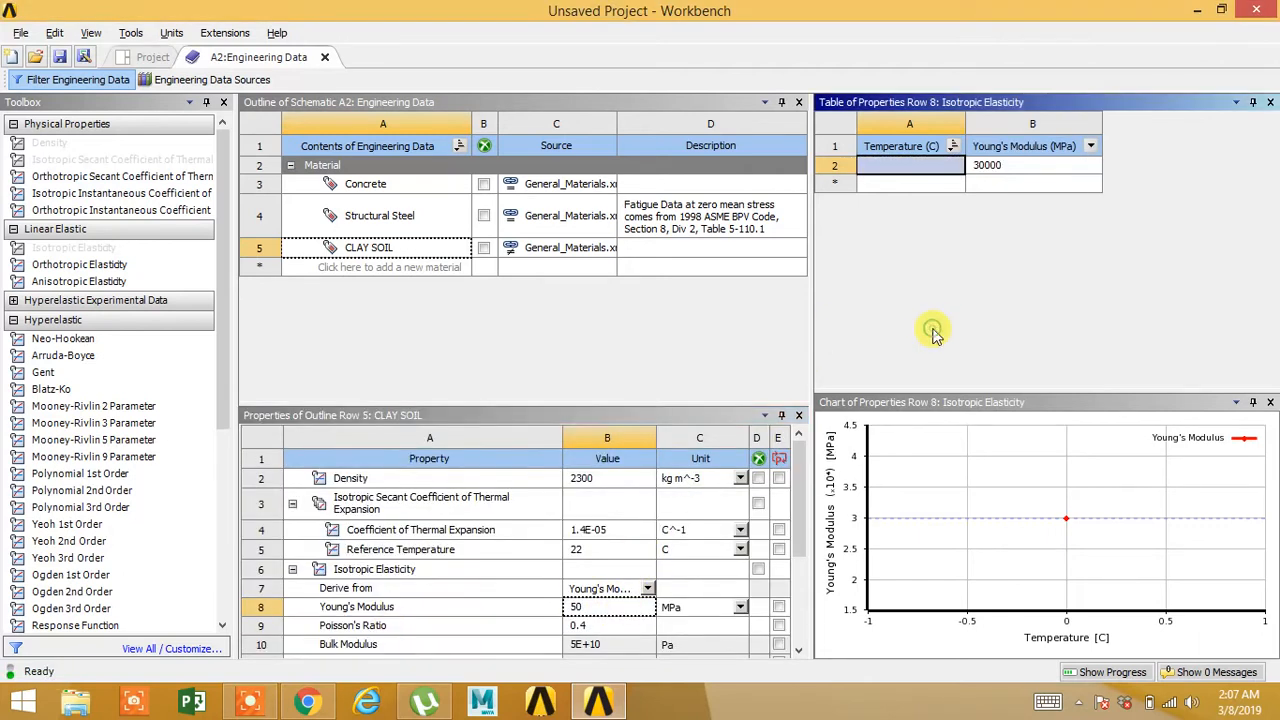
Step: Switch to Chrome and examine the typical mass density table for soft clay, including its unit
key(alt+Tab)
scroll(673, 368, up, 12)
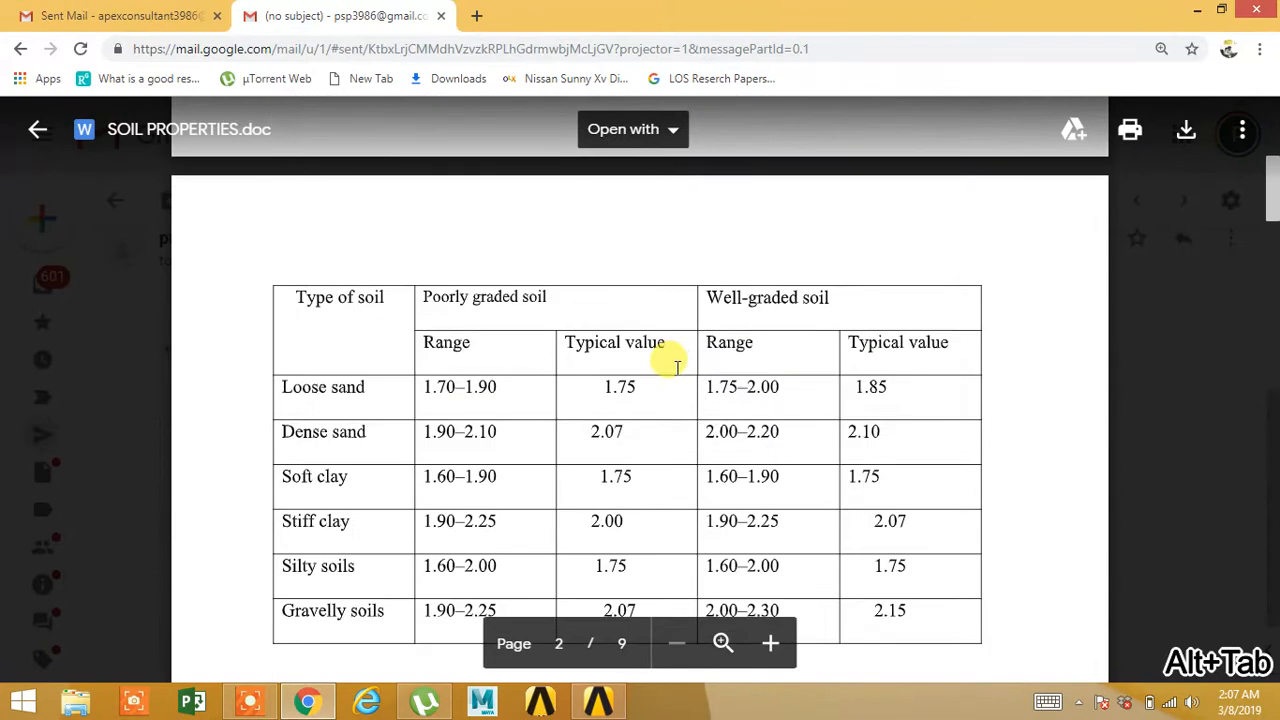
scroll(670, 362, up, 4)
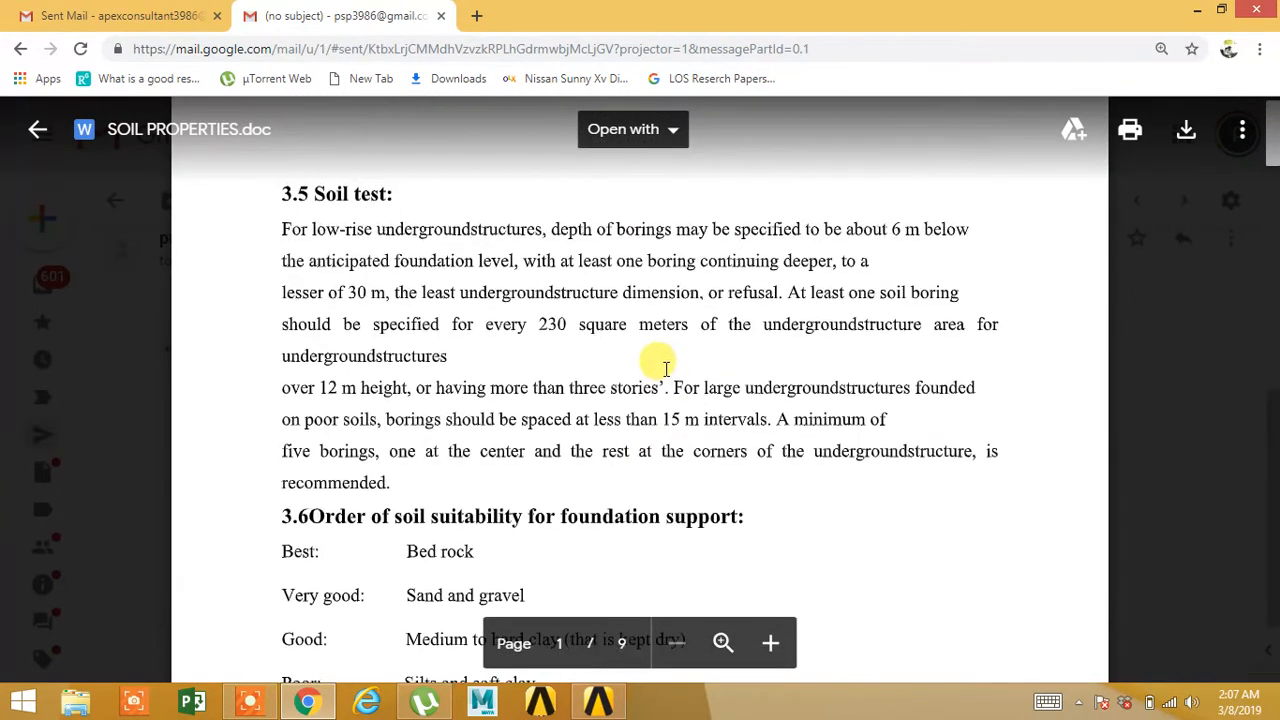
scroll(654, 360, up, 1)
scroll(660, 365, down, 4)
scroll(662, 368, down, 8)
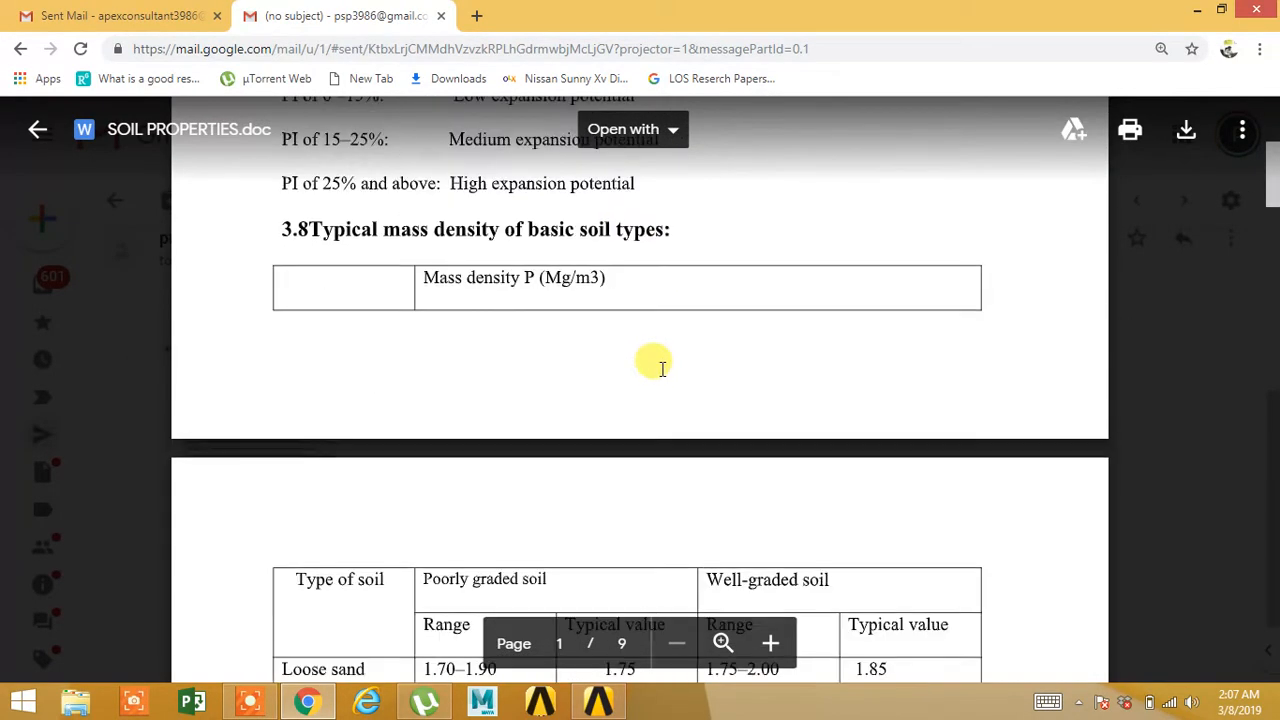
scroll(654, 360, down, 2)
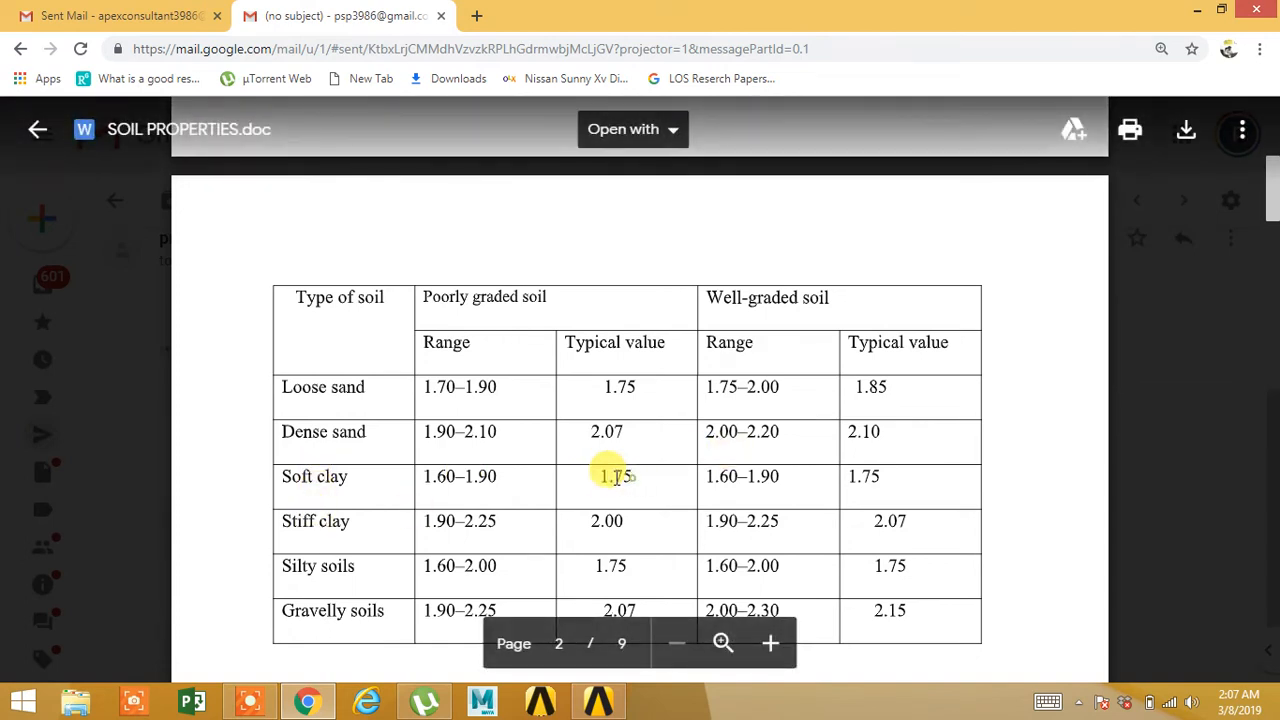
scroll(595, 465, up, 3)
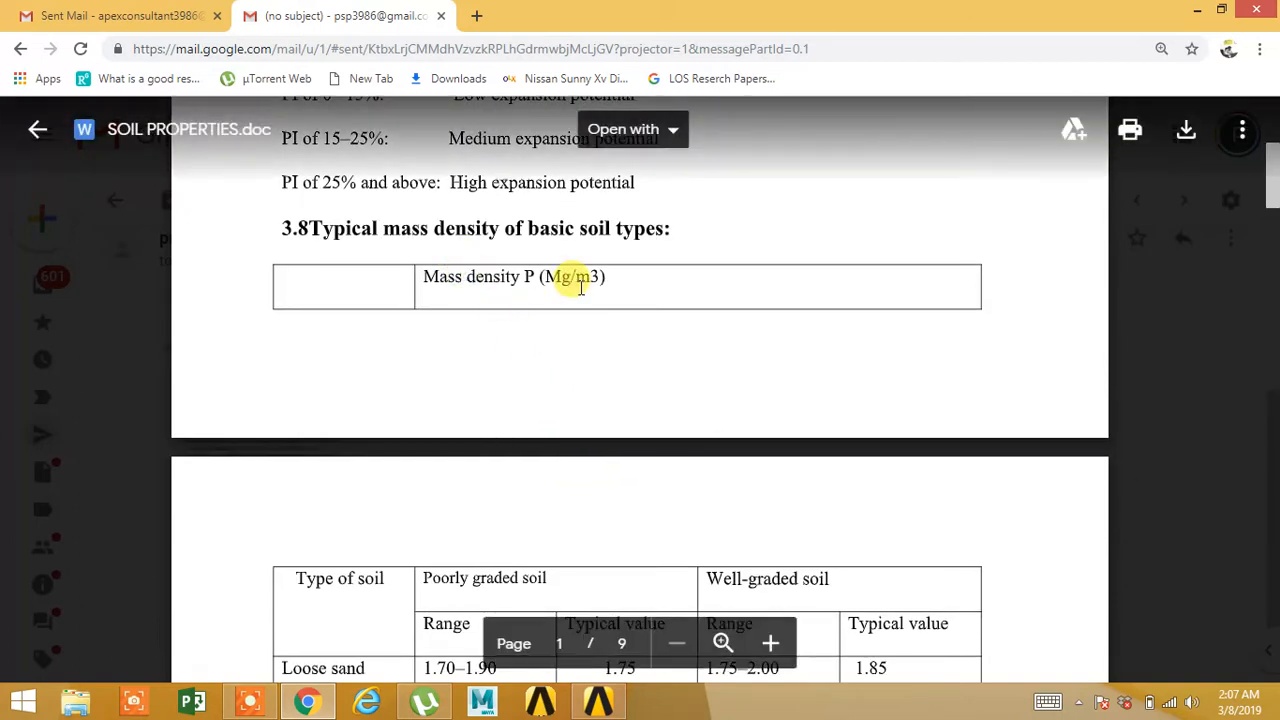
Step: Return to Workbench and set CLAY SOIL's density to 1750 kg m^-3
key(alt+Tab)
click(598, 480)
text(1750)
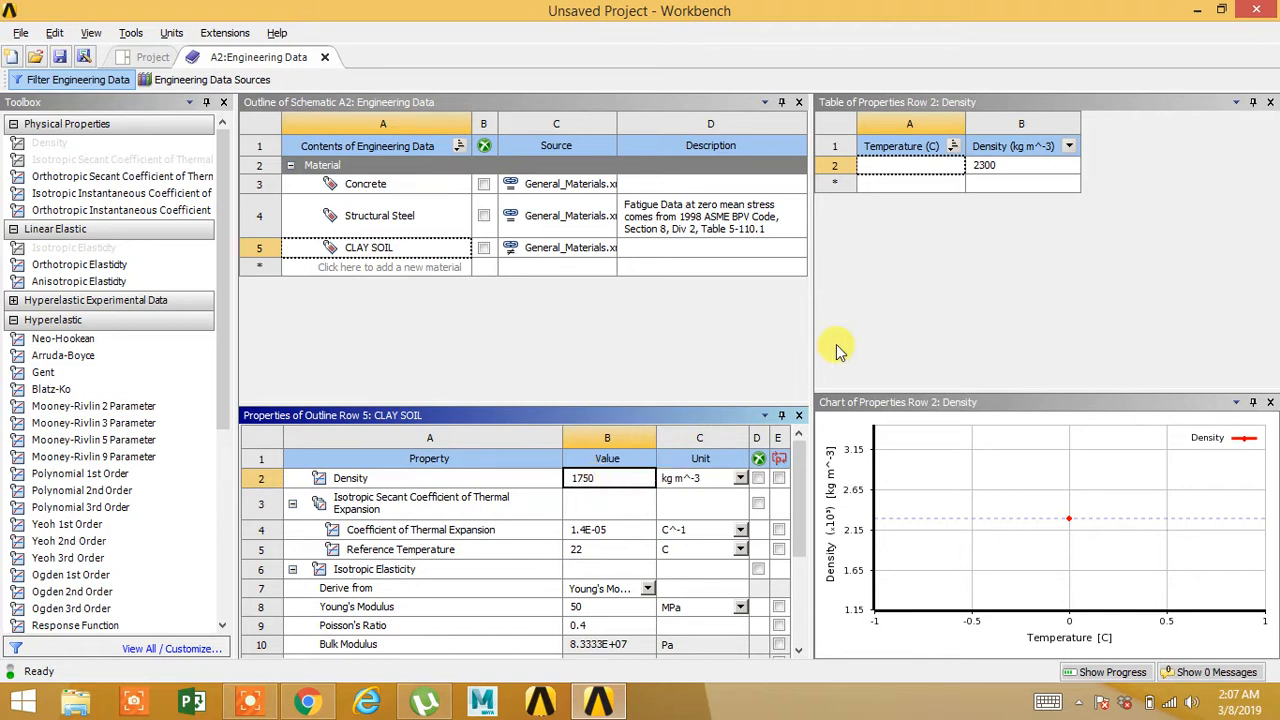
click(837, 352)
Step: Change CLAY SOIL's Compressive Ultimate Strength unit to MPa and set its value to 10
drag(798, 523, 790, 615)
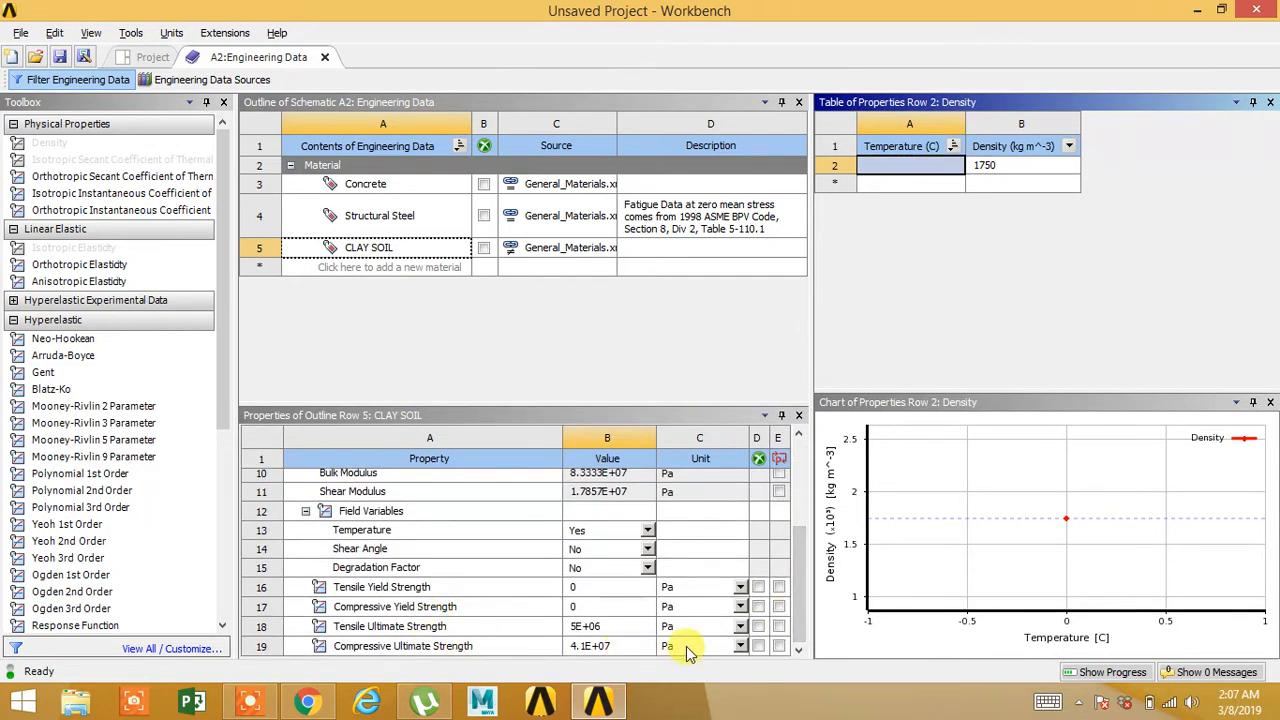
click(741, 646)
click(686, 535)
drag(799, 532, 792, 620)
click(600, 646)
text(10)
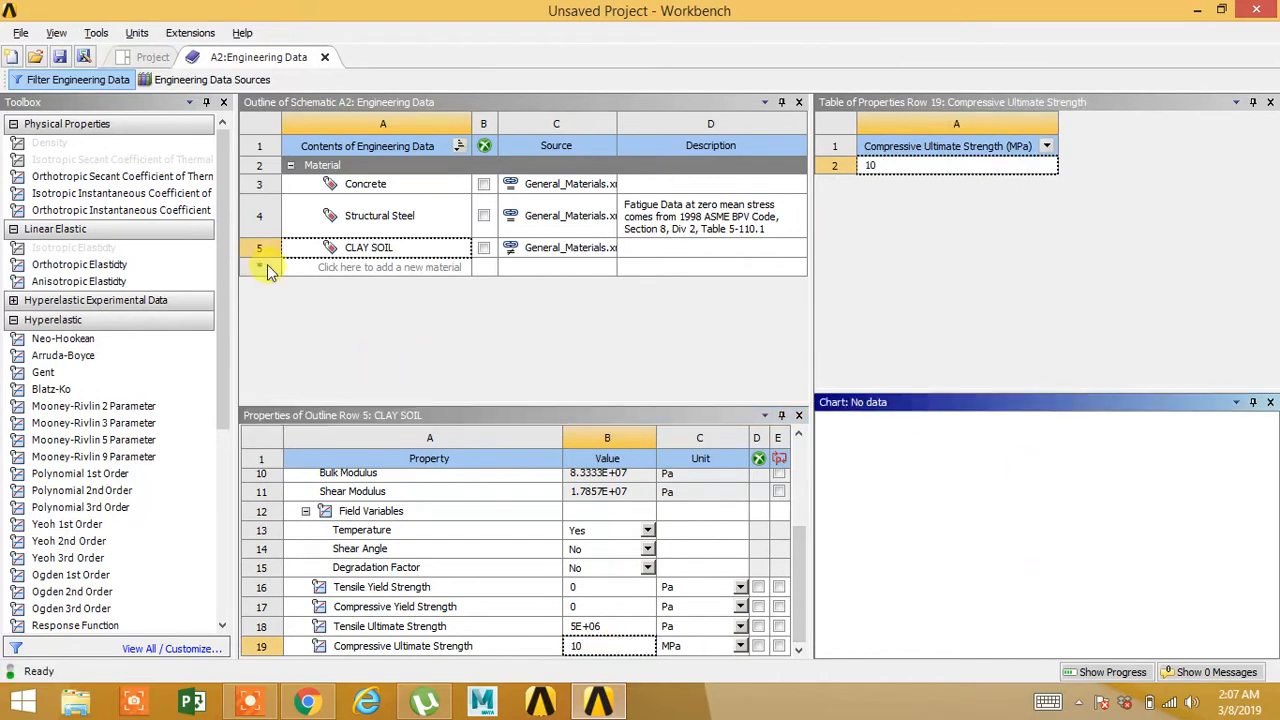
drag(264, 256, 264, 286)
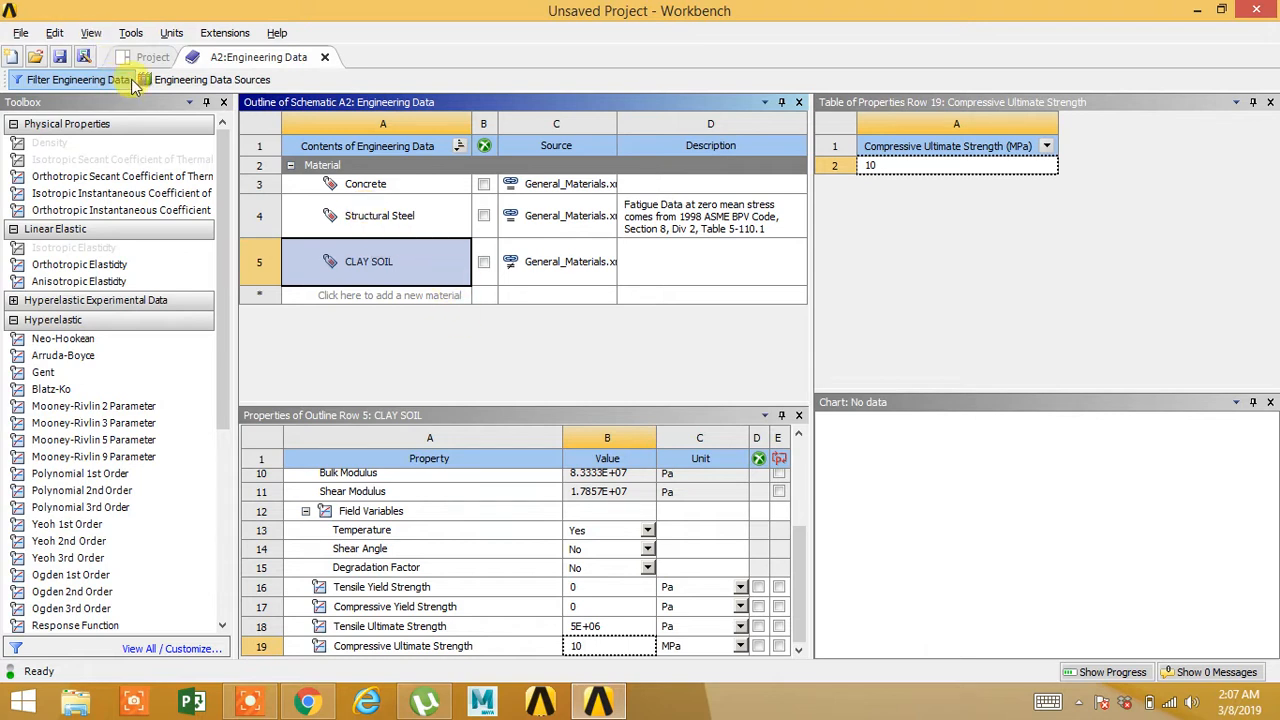
Step: Return to the project schematic and open the Static Structural system's Geometry for editing in DesignModeler
click(153, 57)
click(460, 220)
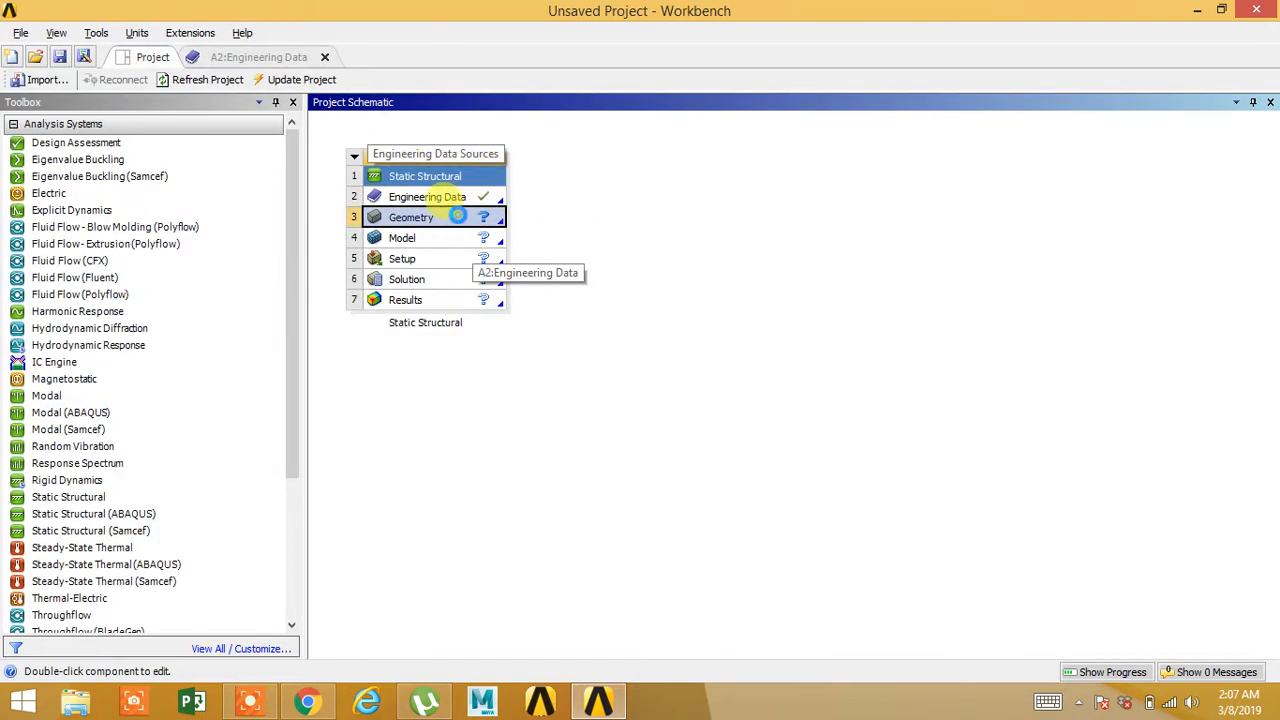
double_click(460, 220)
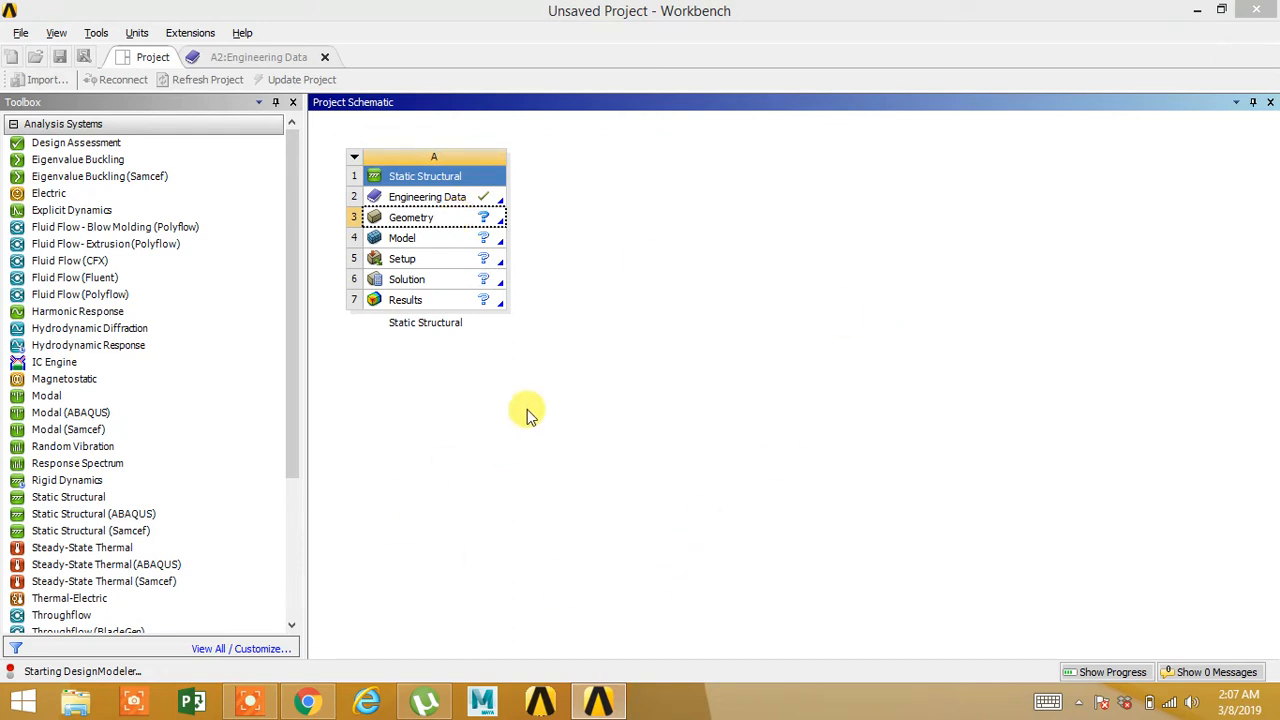
click(307, 702)
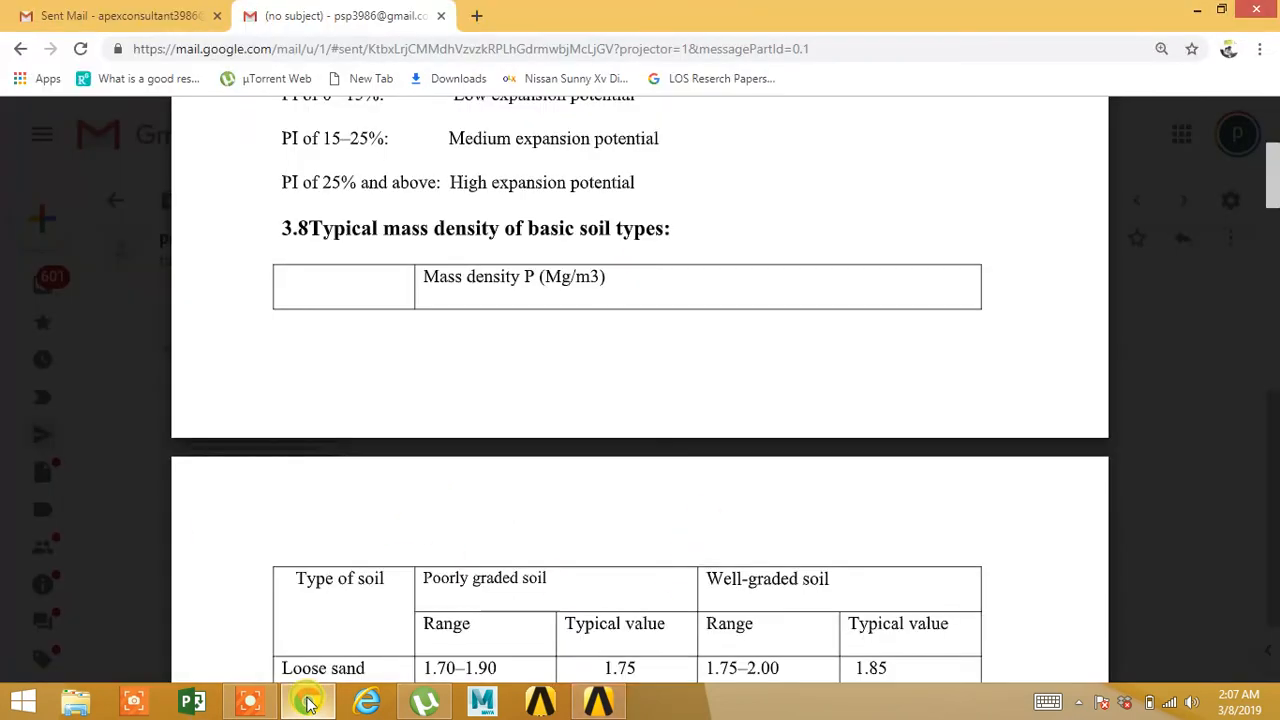
click(307, 702)
click(307, 702)
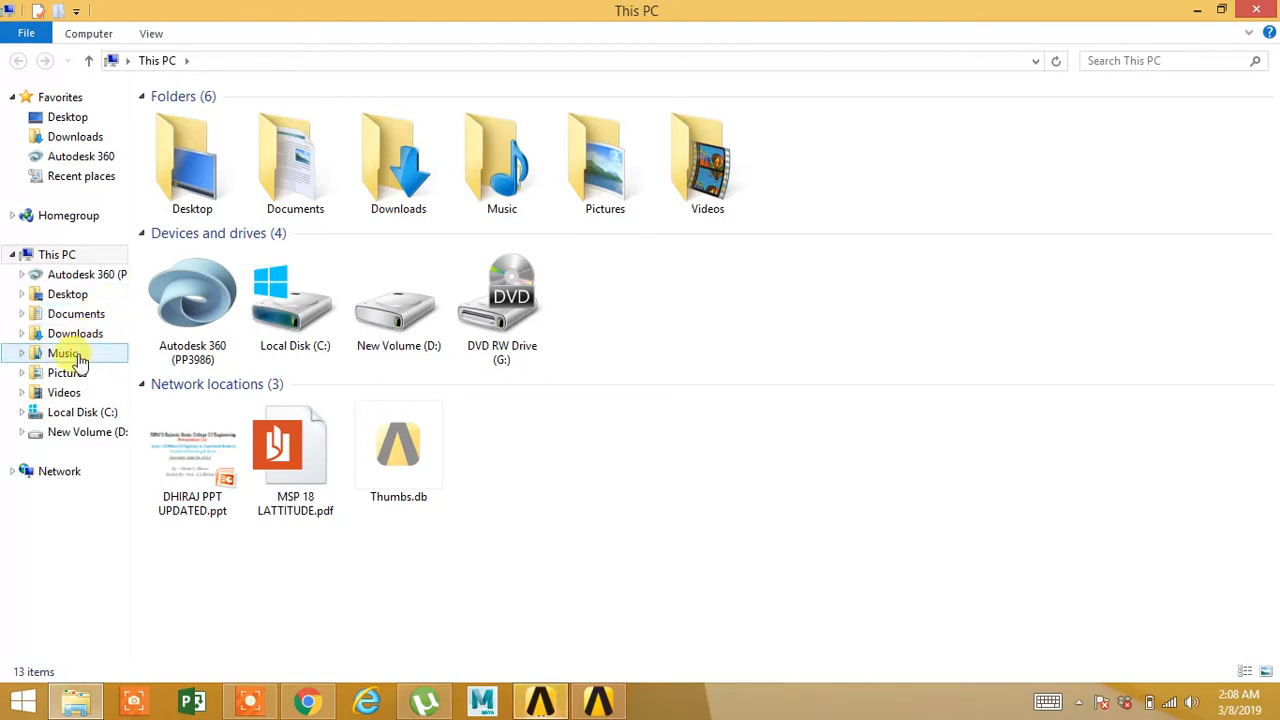
Step: Look through the Downloads folder in File Explorer, including projectmaterial, and open the STAAD file 45m.std
click(72, 140)
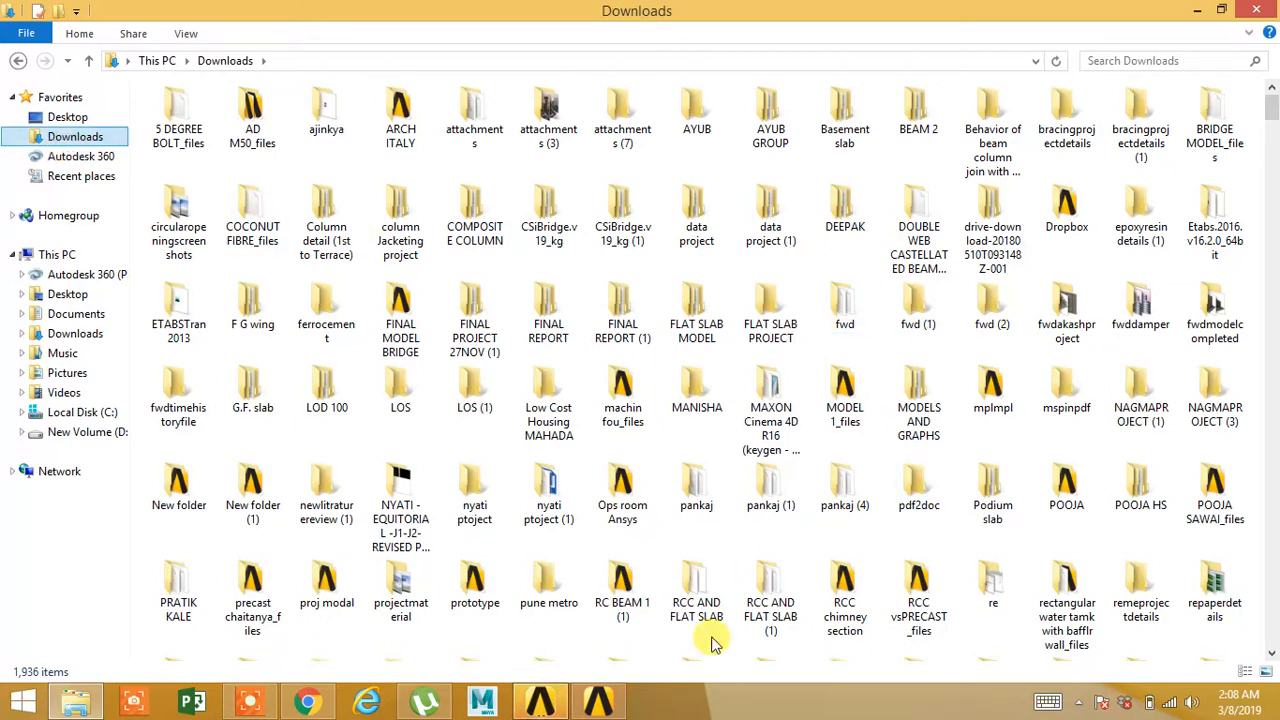
double_click(400, 588)
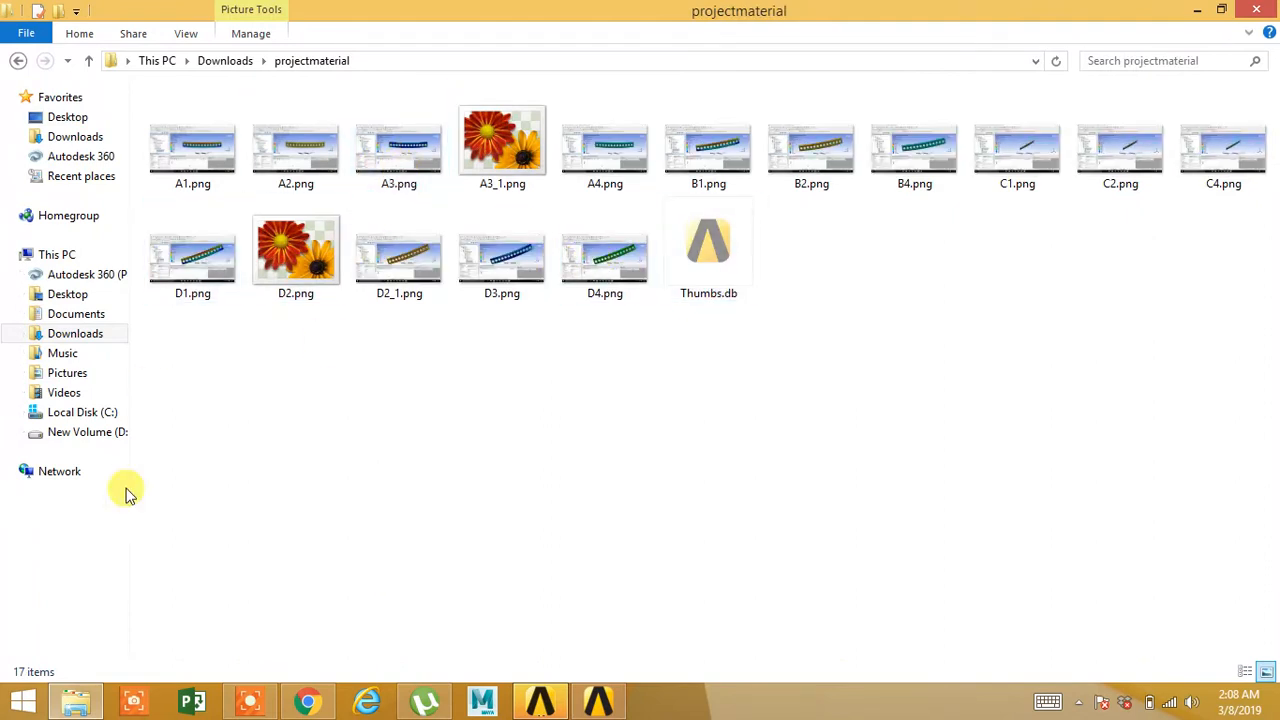
click(18, 60)
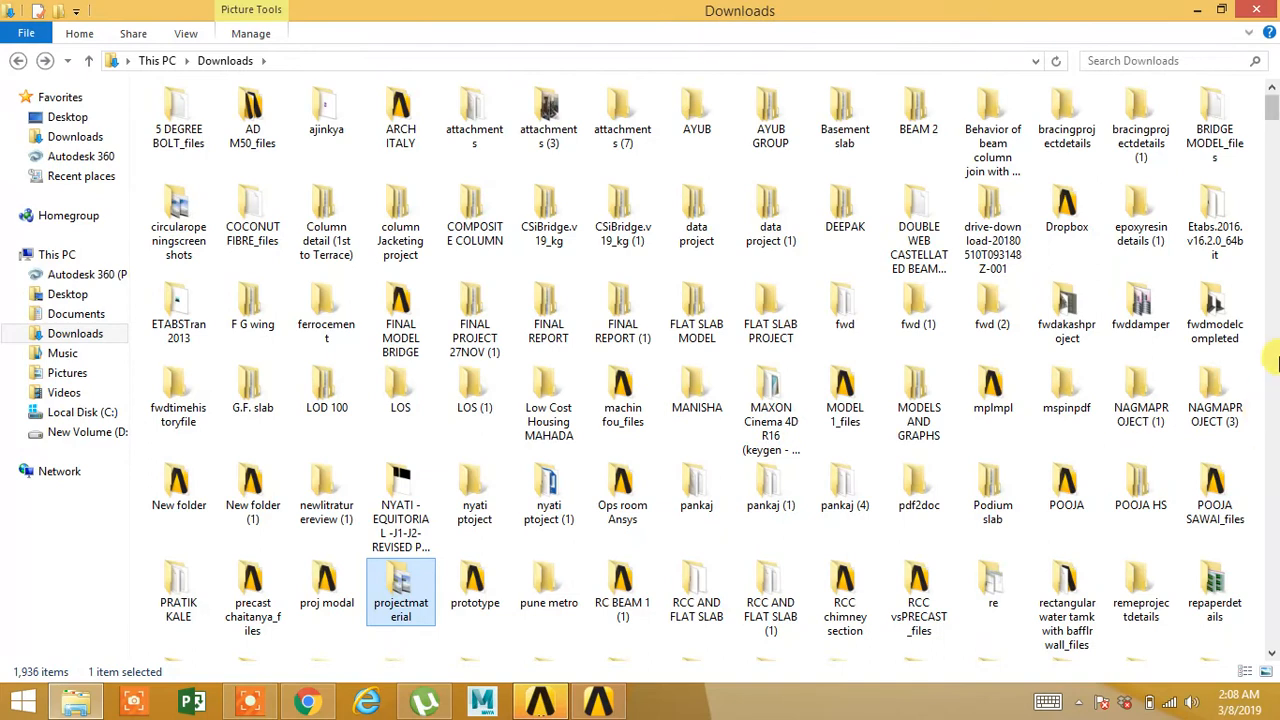
click(1277, 355)
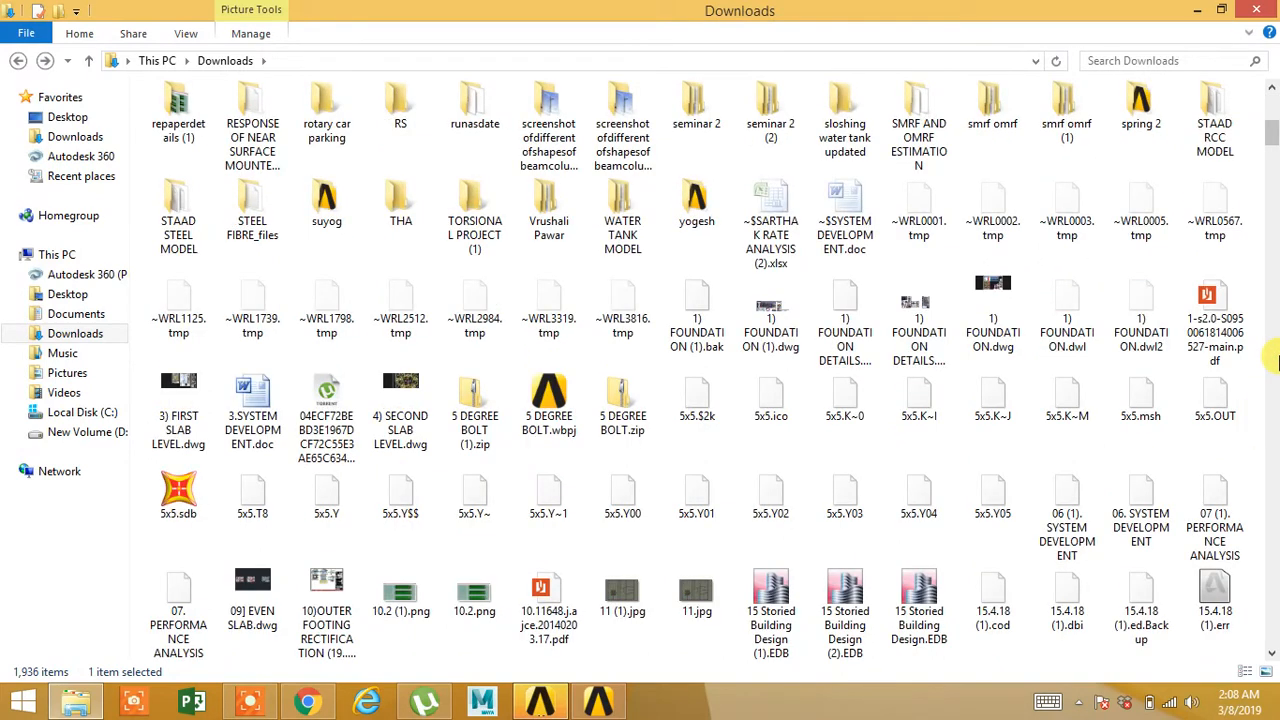
click(1277, 360)
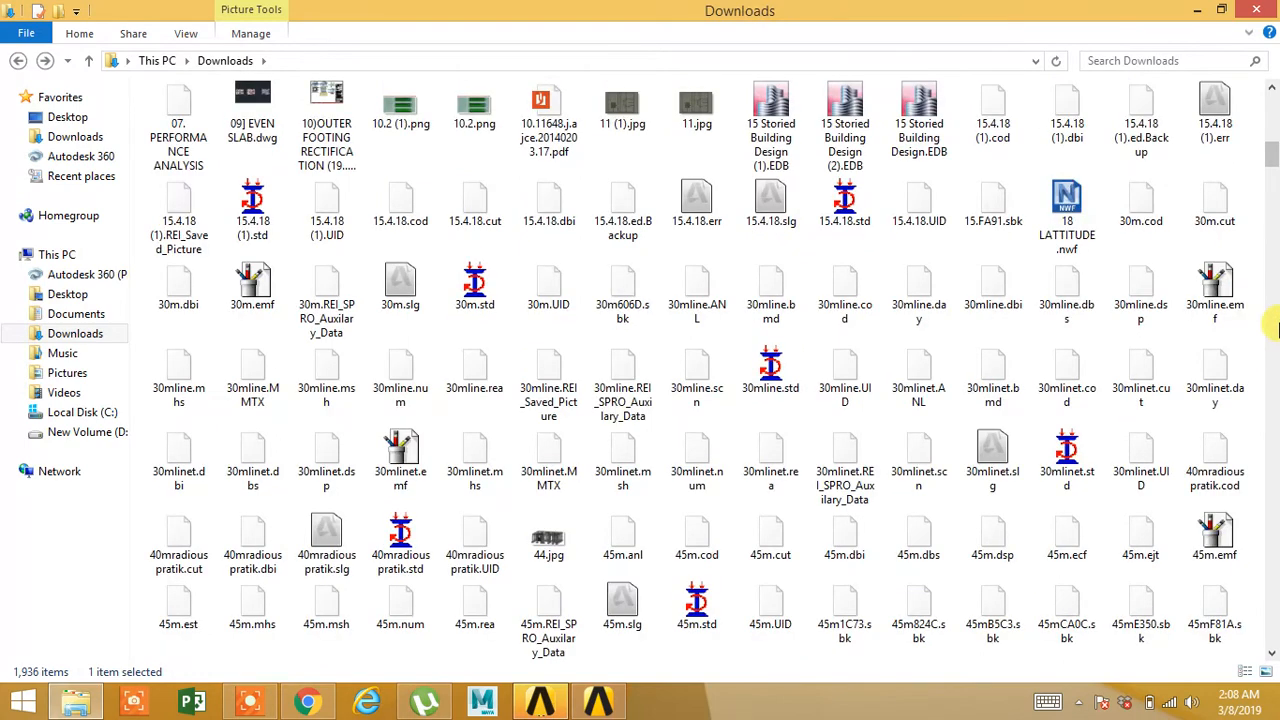
click(1273, 132)
click(1273, 132)
click(1274, 130)
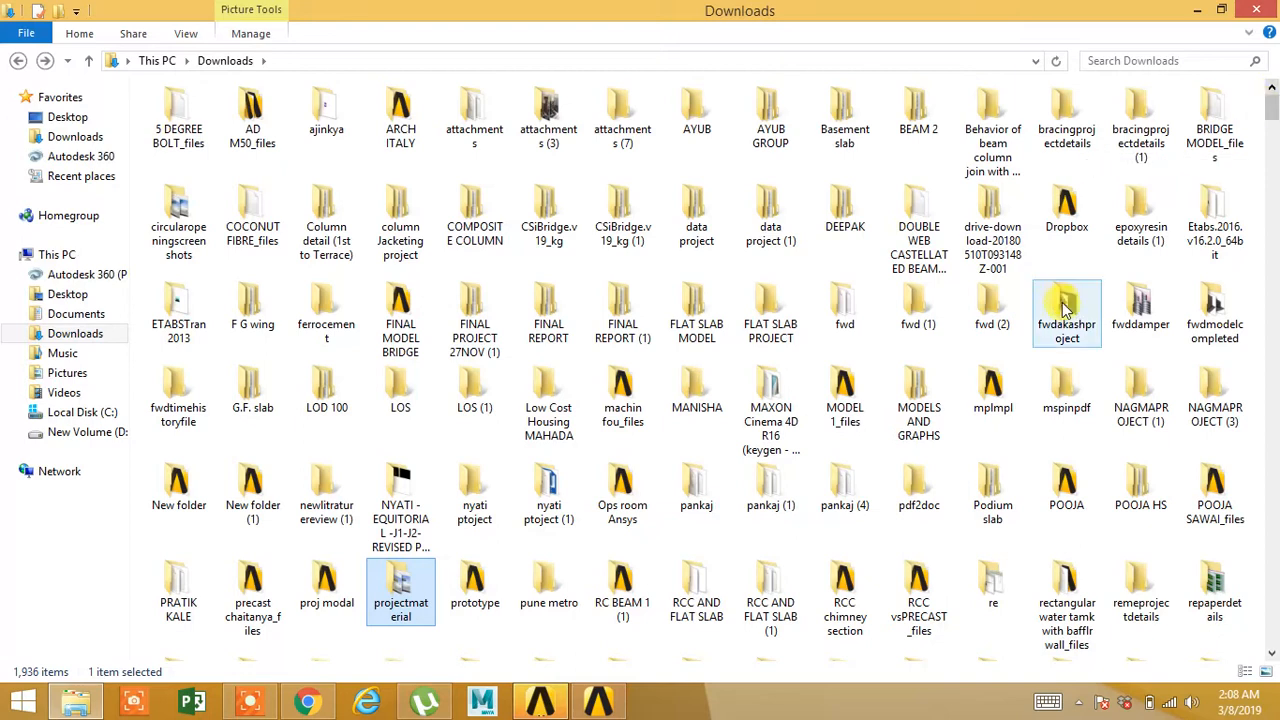
scroll(672, 270, down, 5)
scroll(672, 270, down, 10)
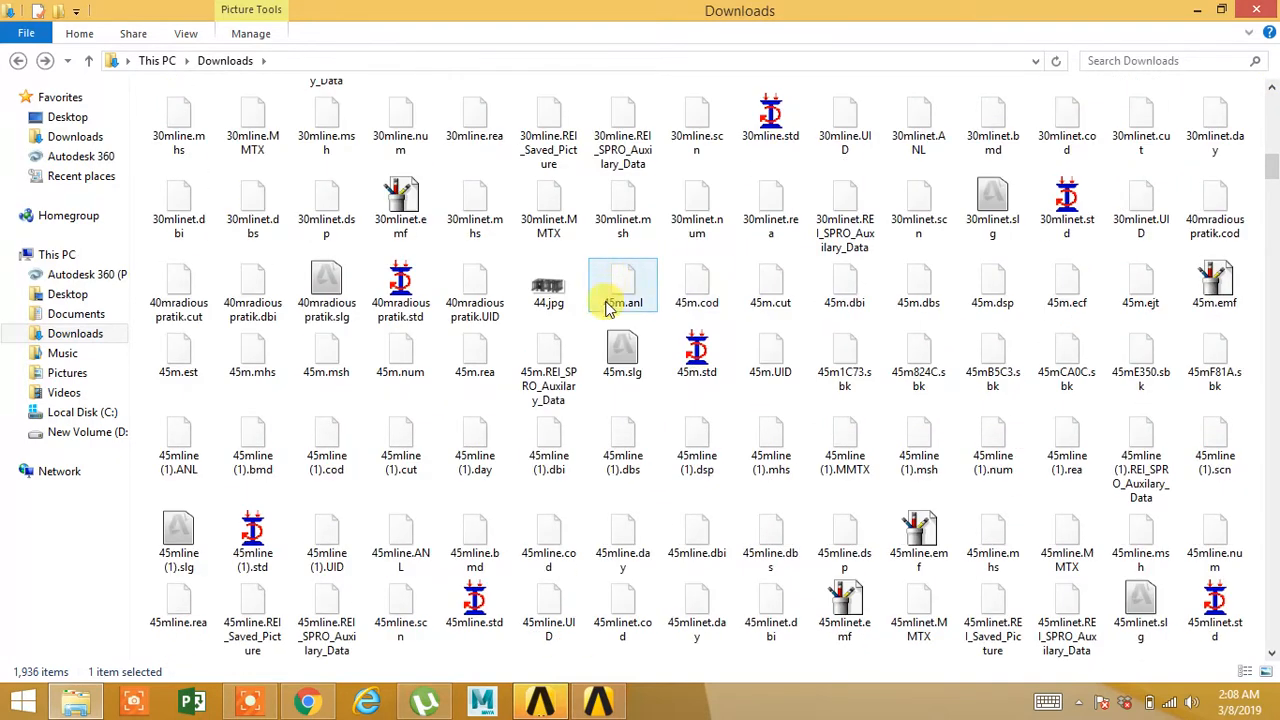
double_click(700, 356)
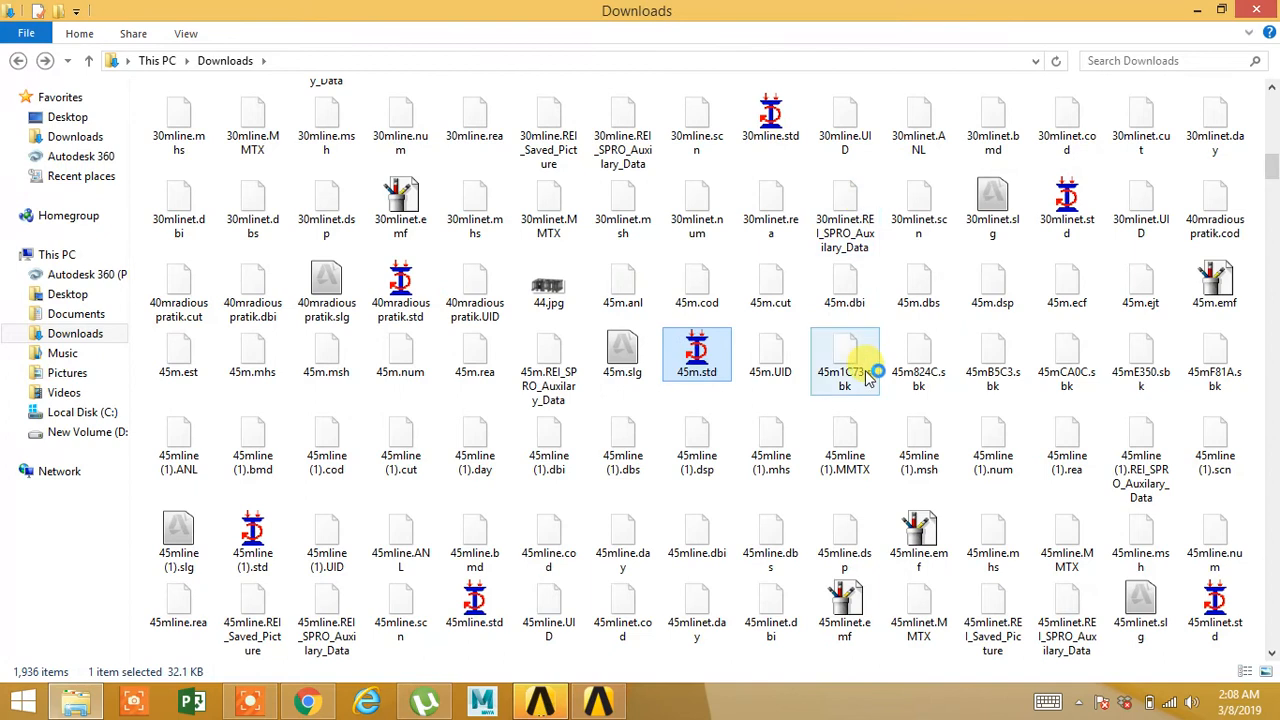
scroll(860, 372, up, 5)
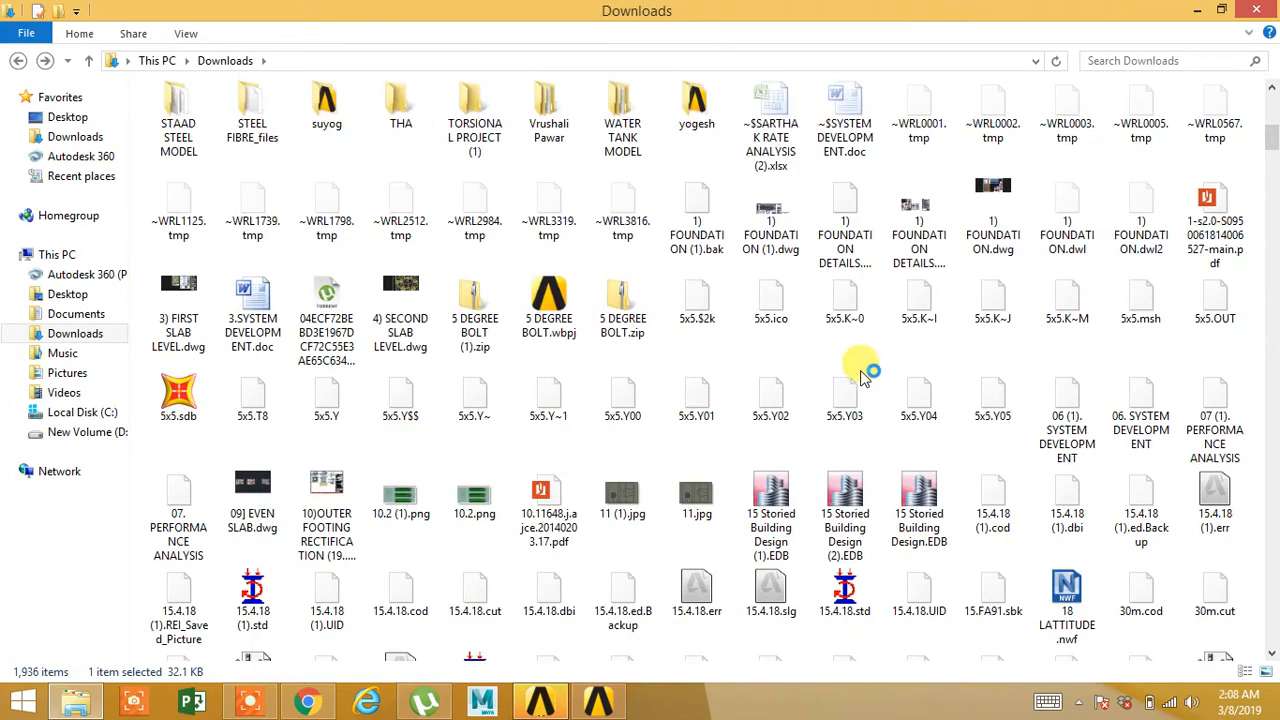
click(307, 703)
click(307, 703)
click(541, 705)
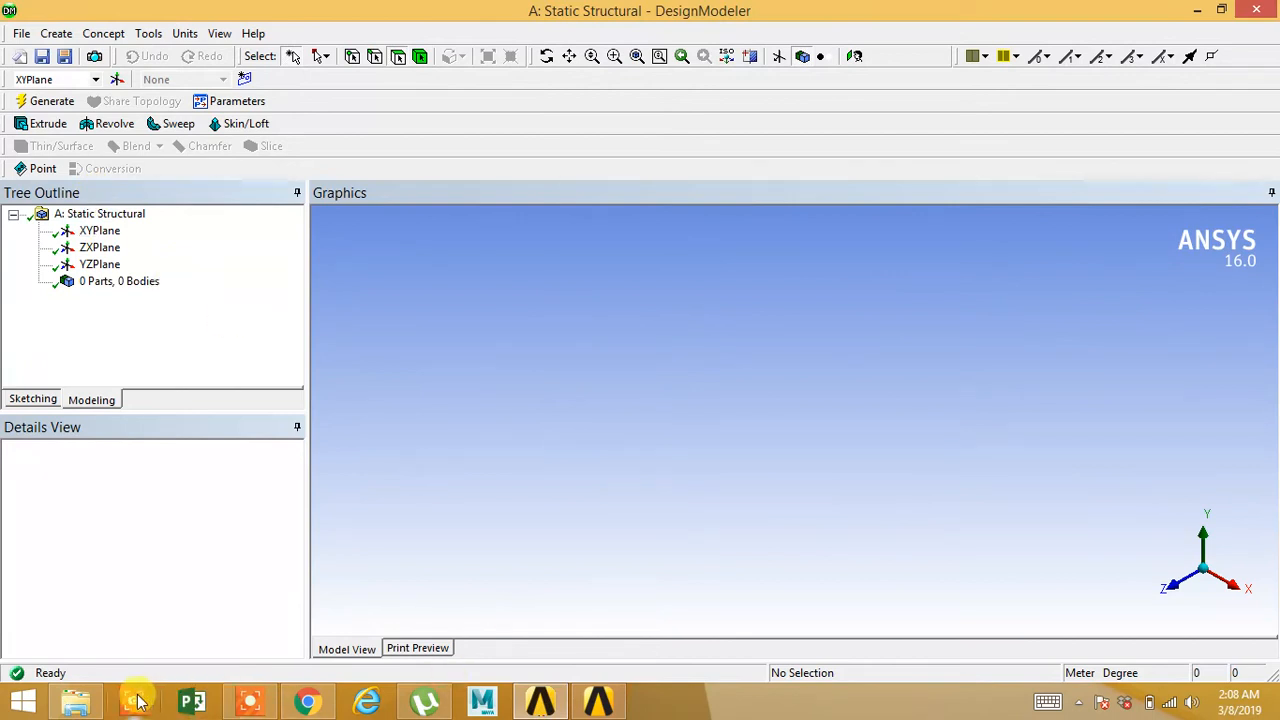
click(307, 704)
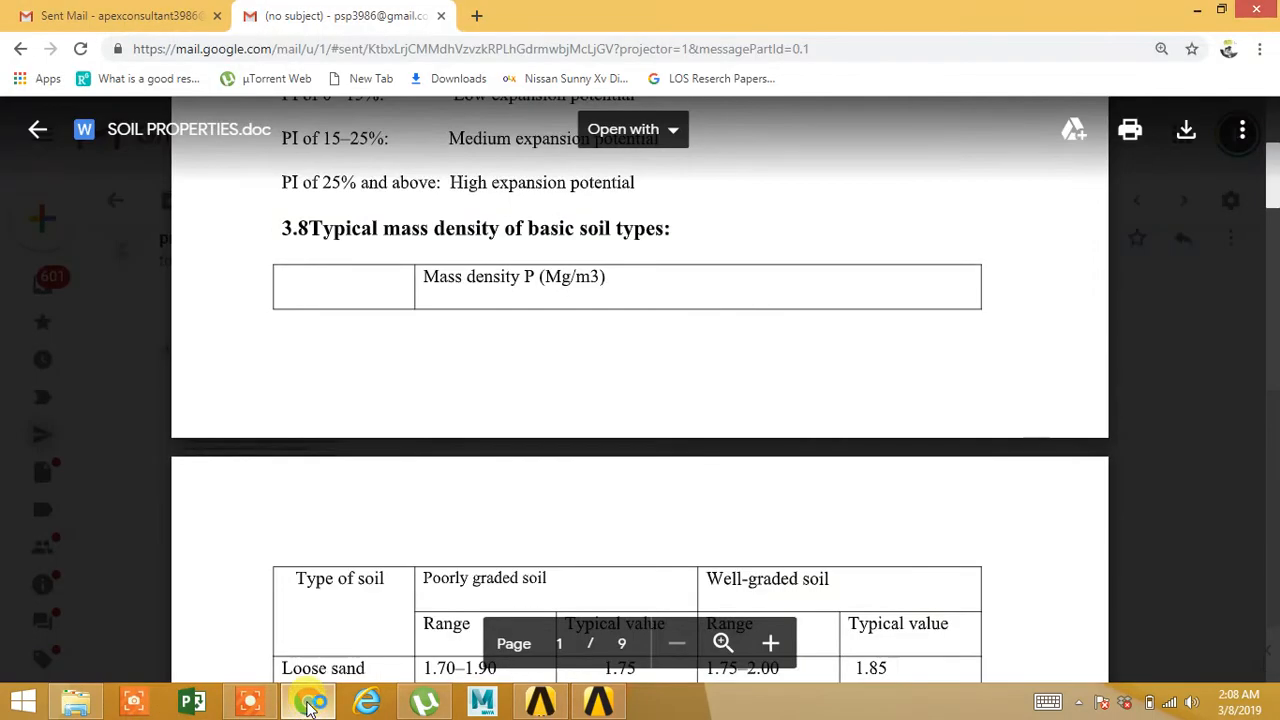
click(307, 703)
click(541, 705)
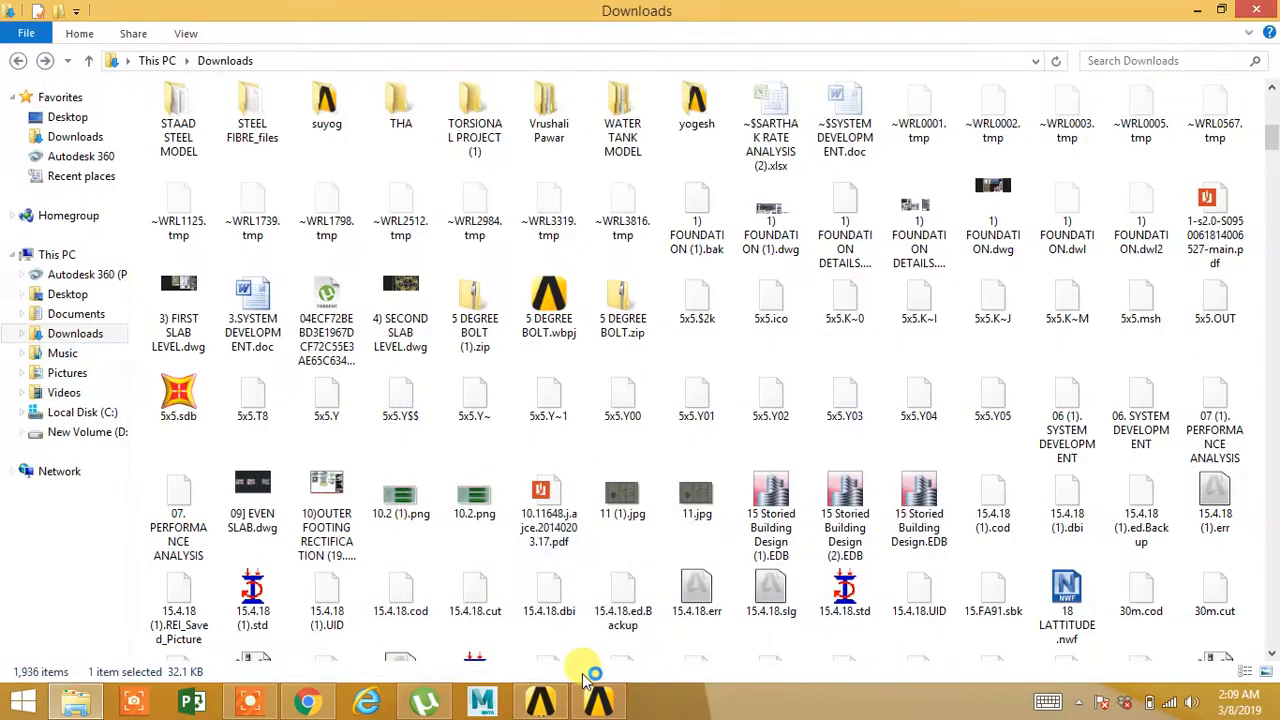
click(598, 703)
click(20, 33)
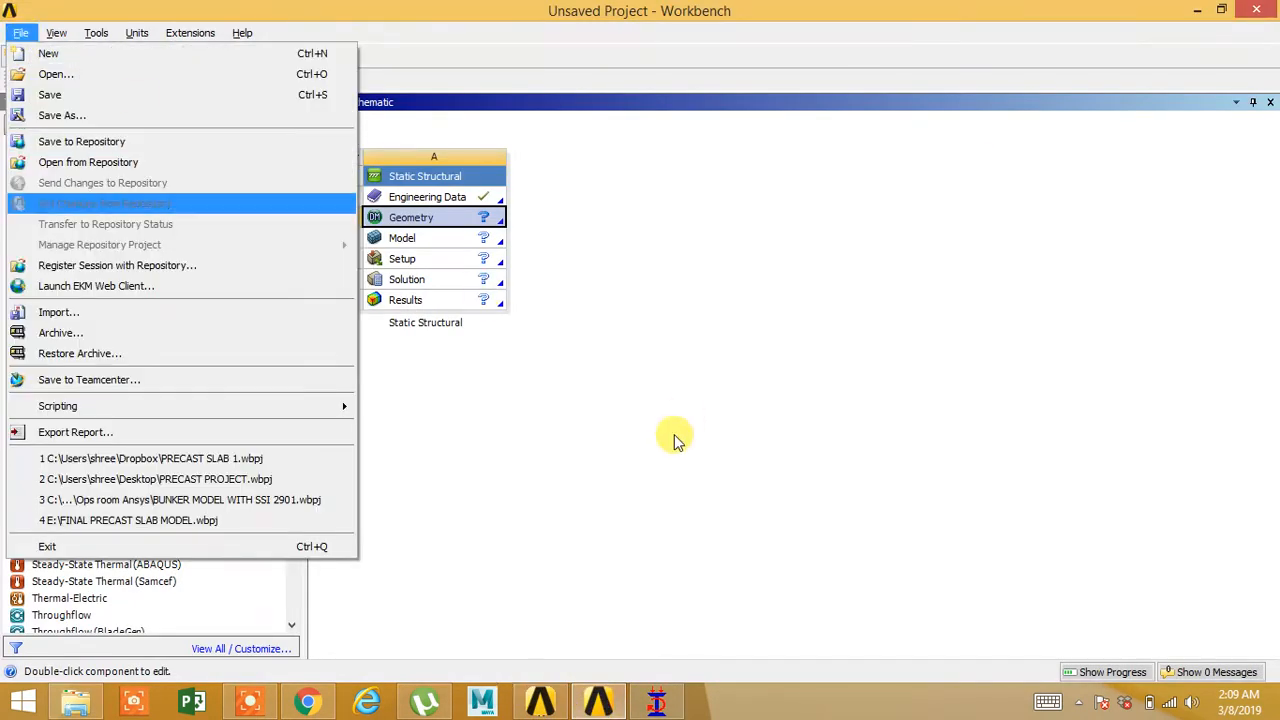
Step: Switch to STAAD.Pro, view the whole structure of 45m.std and close the program
click(658, 700)
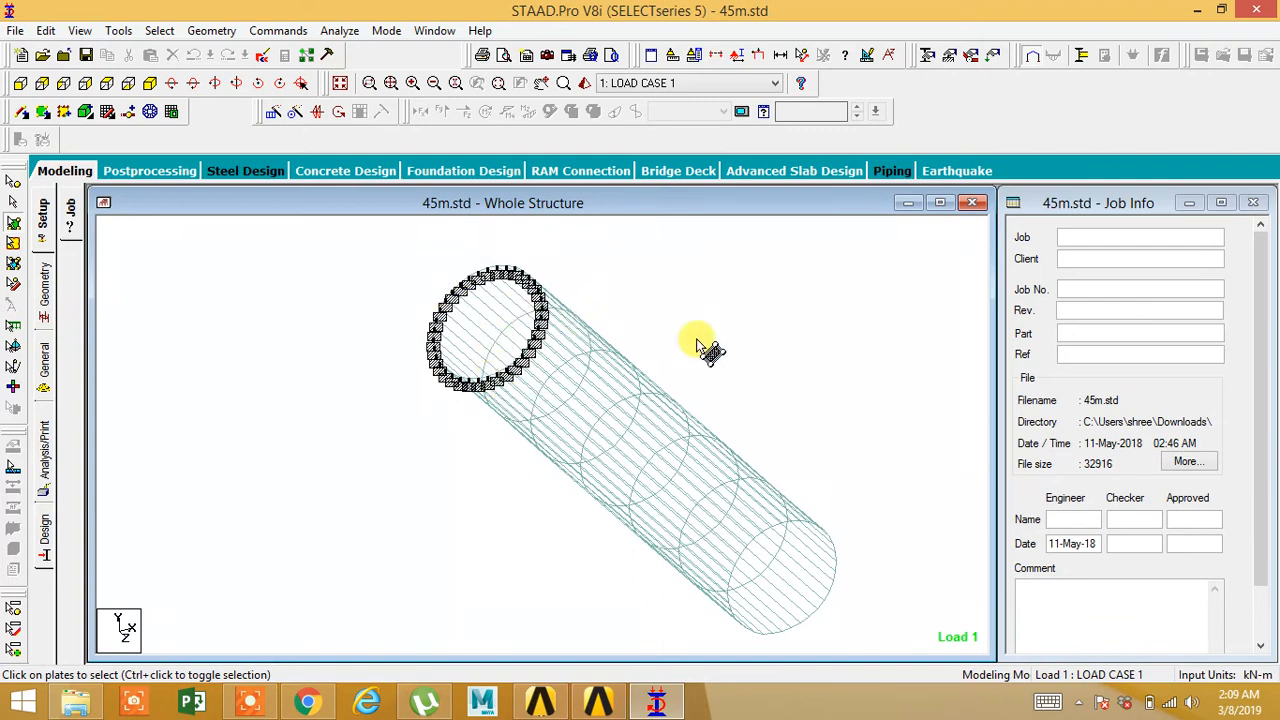
click(84, 704)
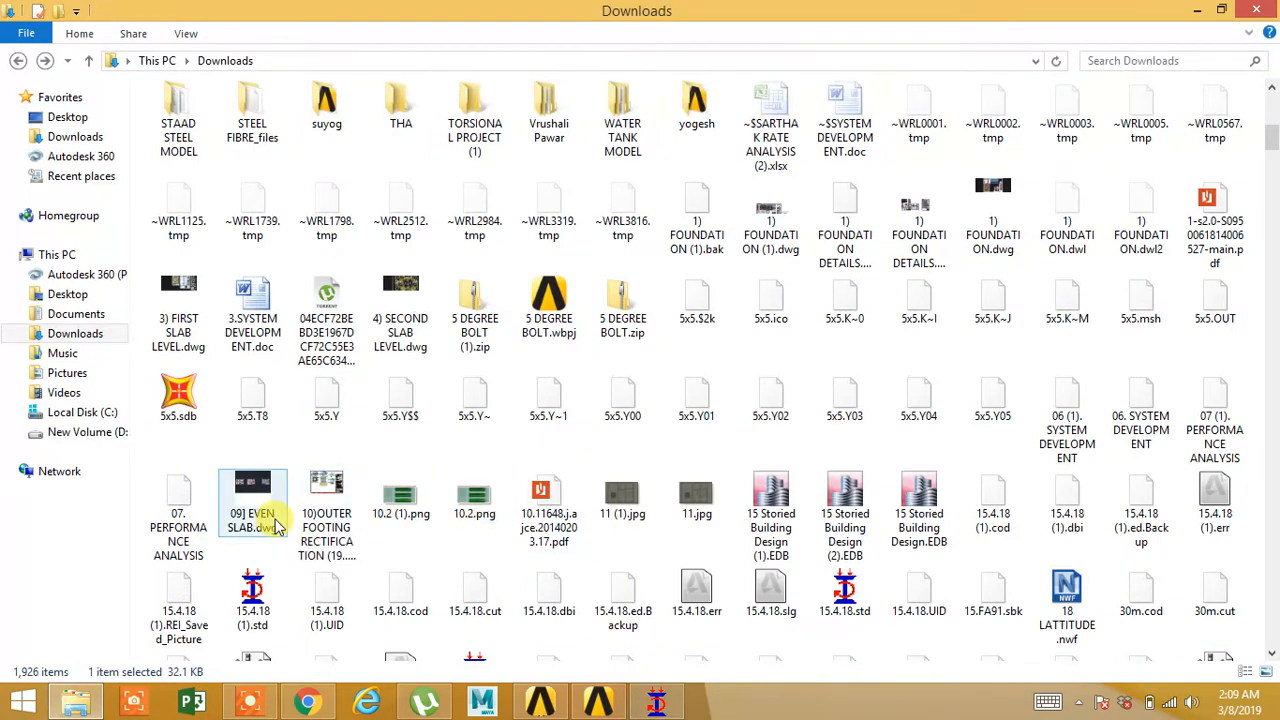
click(656, 703)
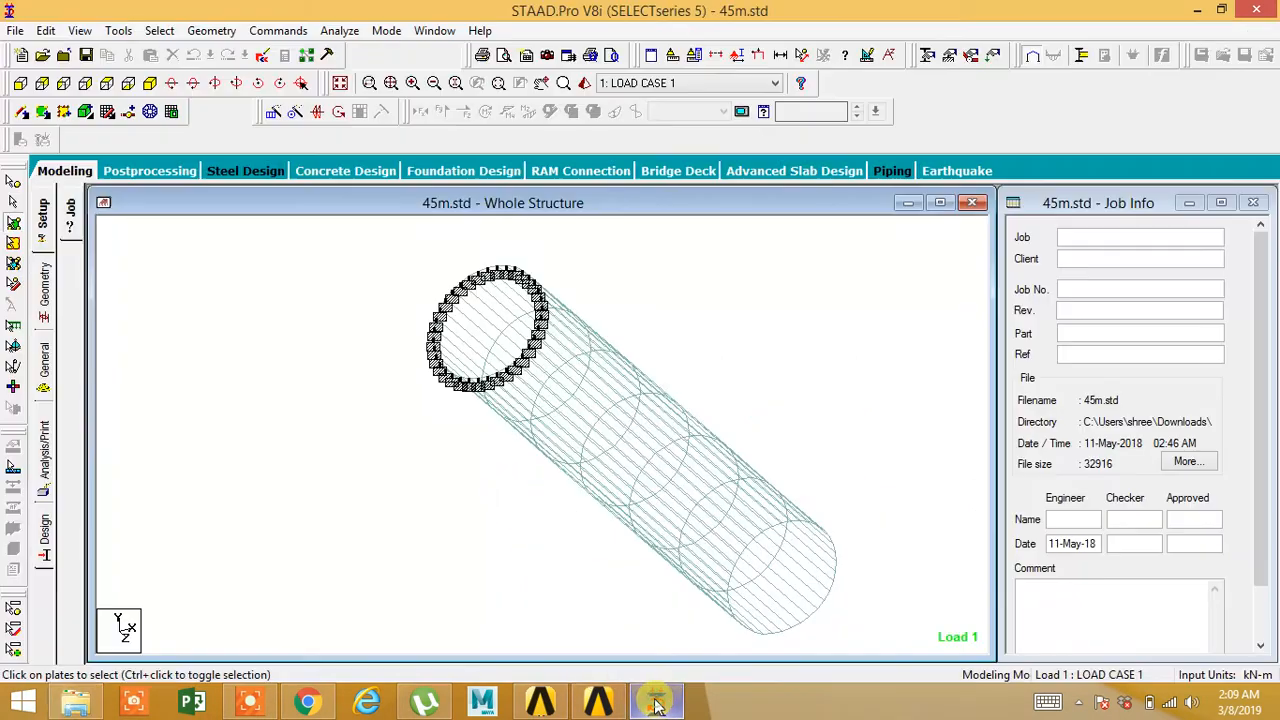
click(1262, 10)
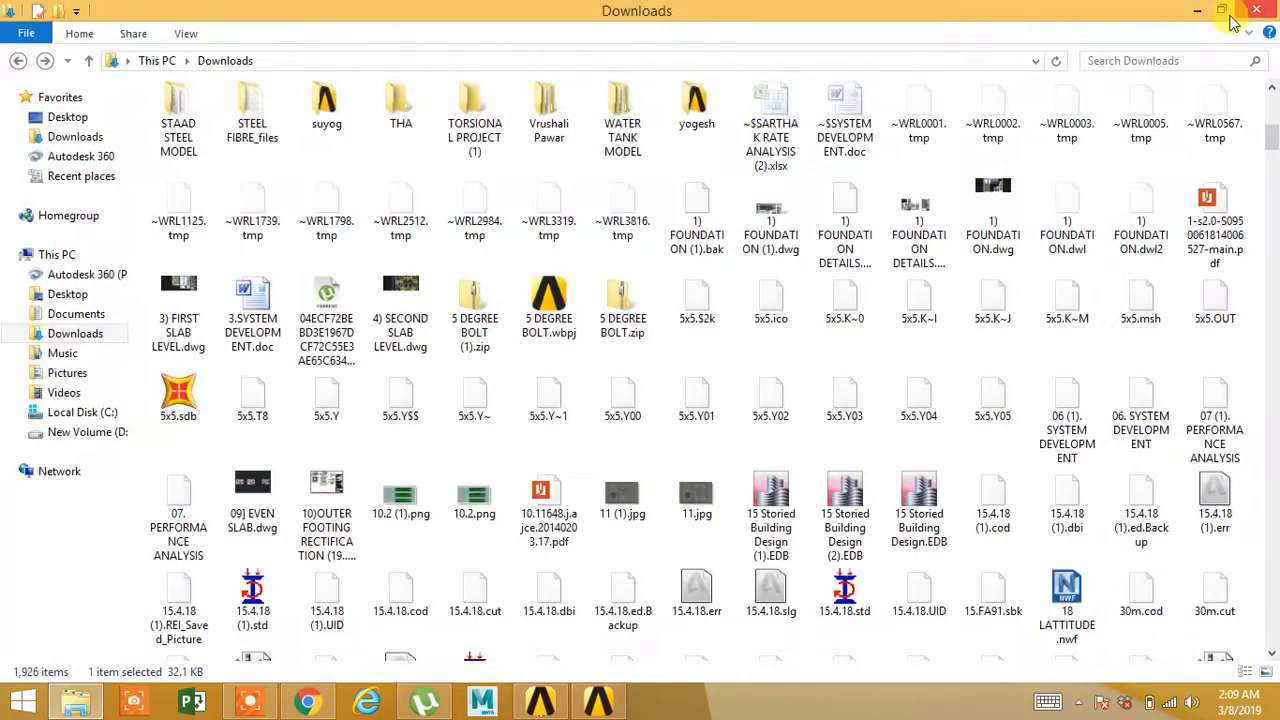
Step: Switch to DesignModeler and start sketching on the ZXPlane with the length unit set to Millimeter
click(598, 700)
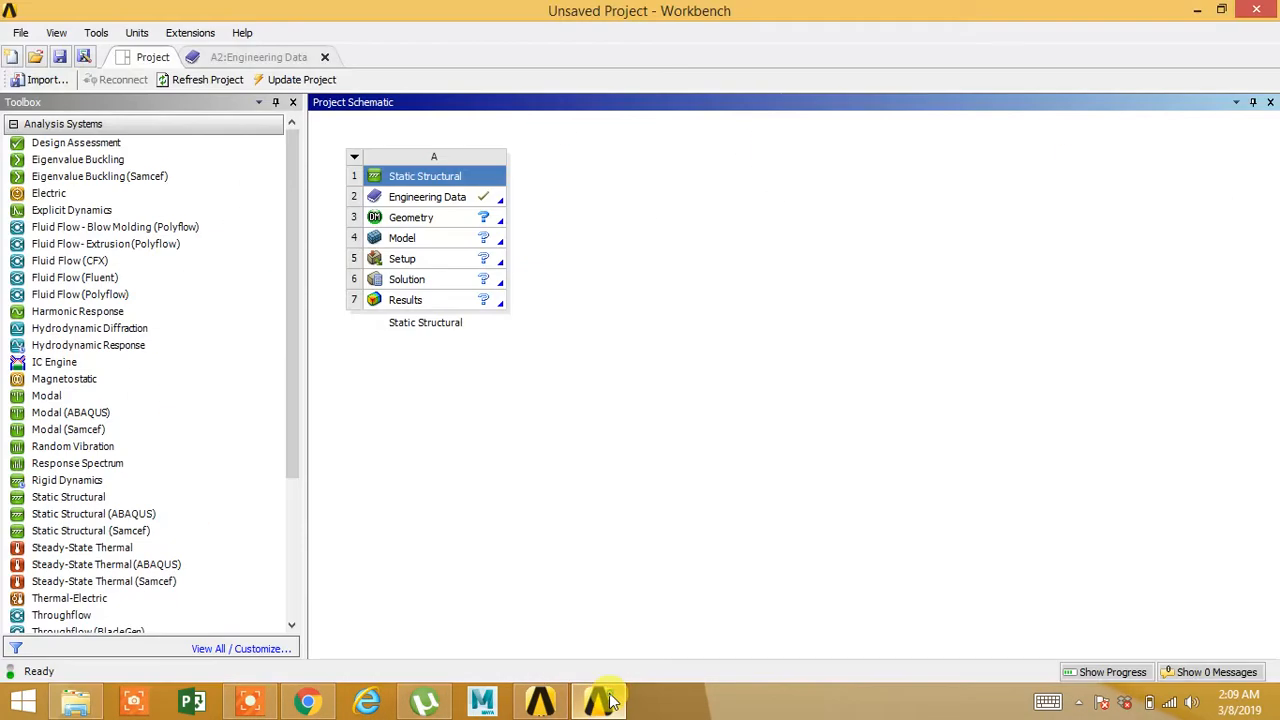
mouse_move(540, 700)
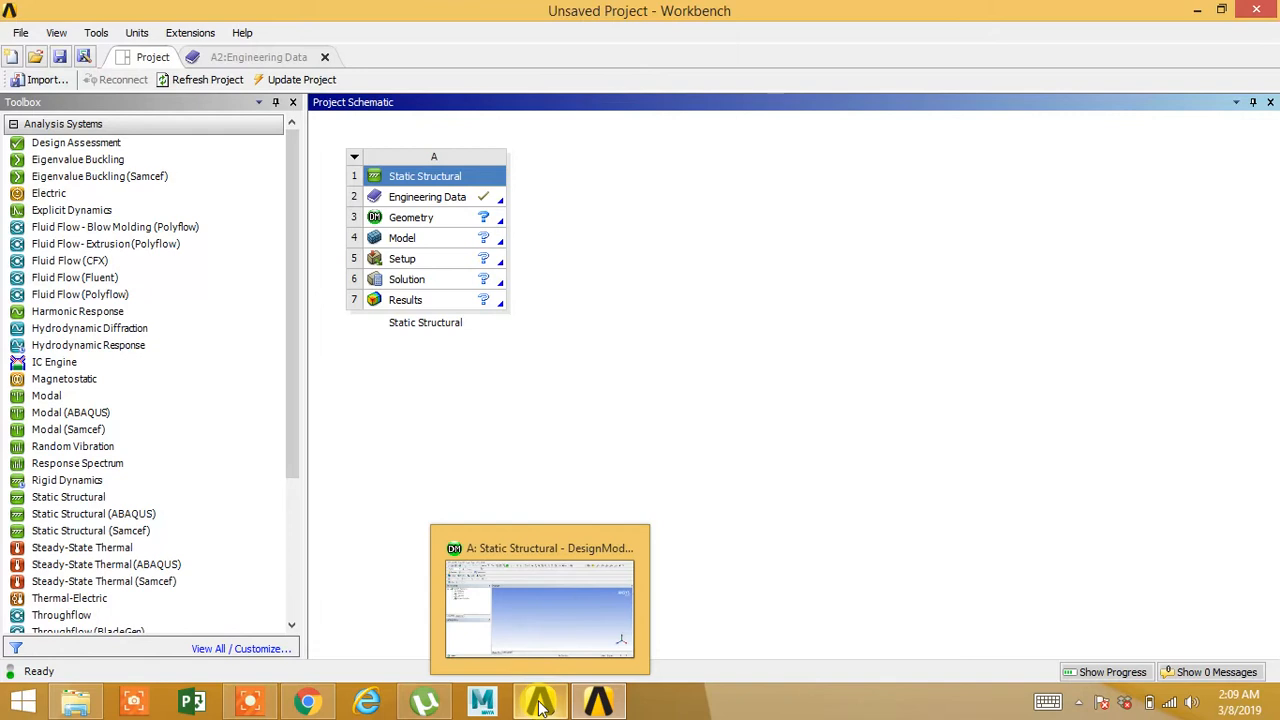
click(529, 578)
click(92, 248)
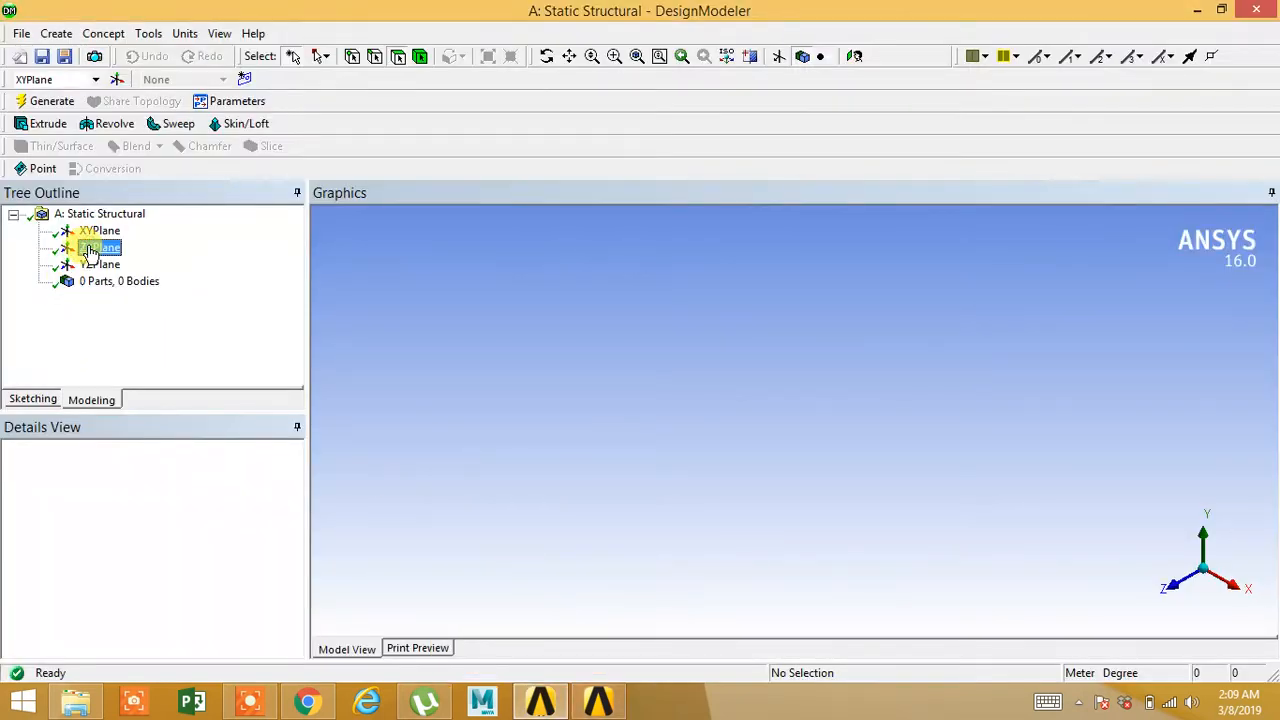
click(40, 400)
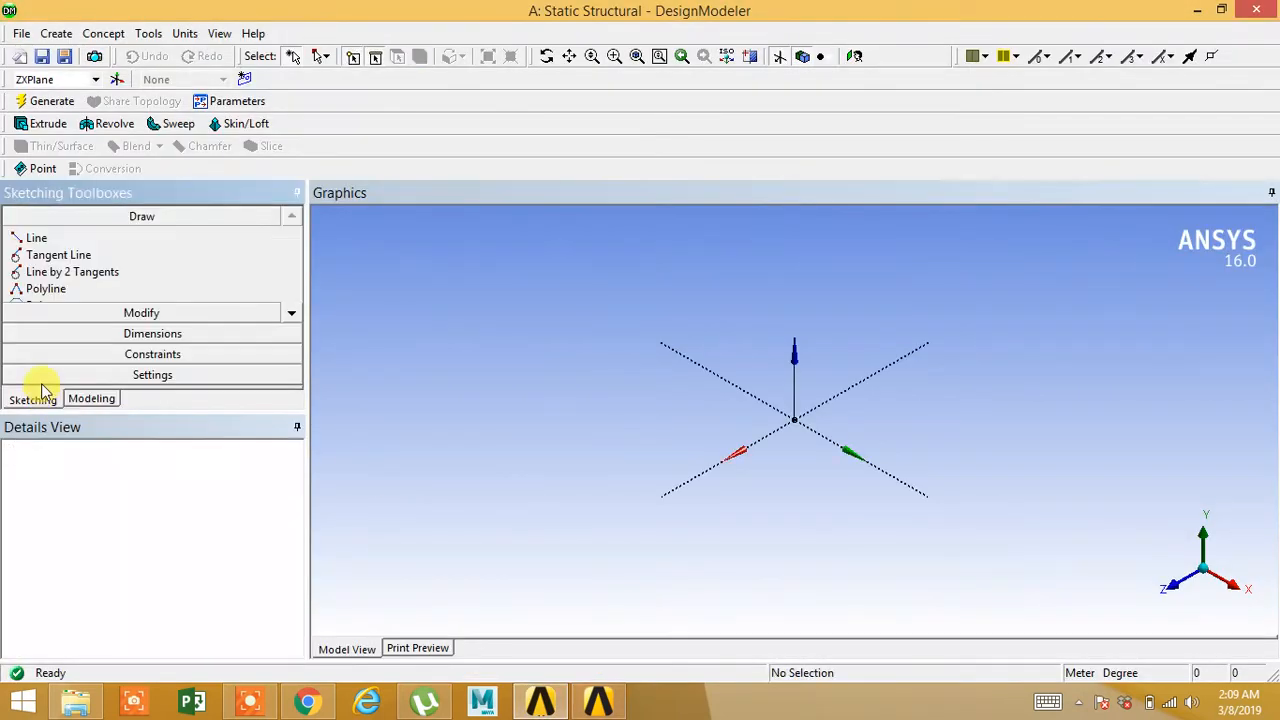
click(185, 33)
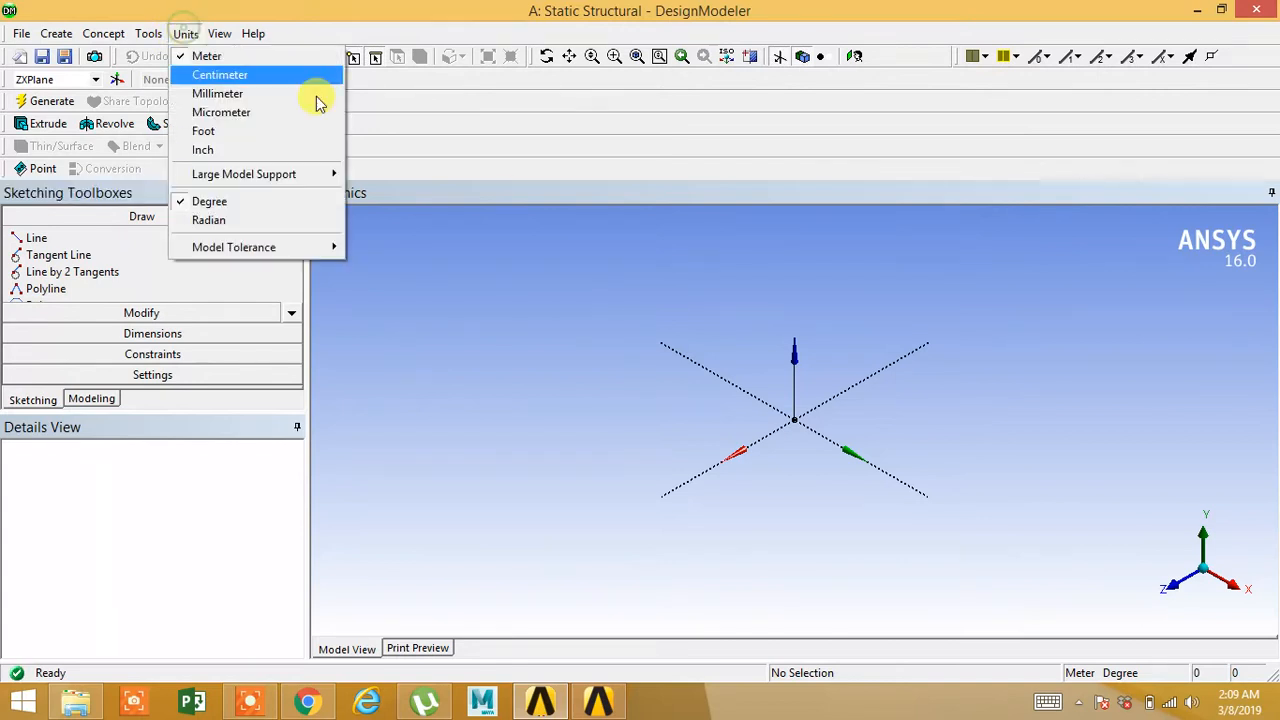
click(313, 95)
Step: Sketch a long rectangle about 134 mm by 22 mm on the ZXPlane, enclosing the origin
click(291, 313)
click(291, 313)
click(50, 289)
click(855, 310)
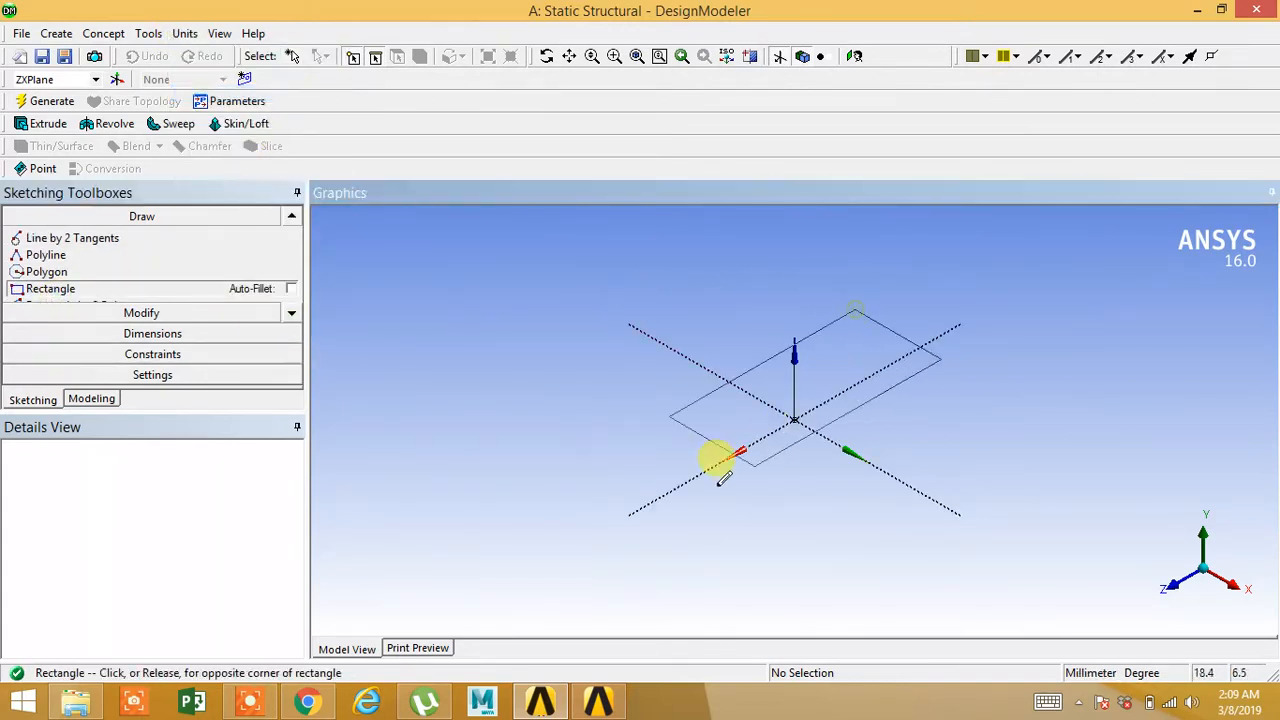
click(485, 605)
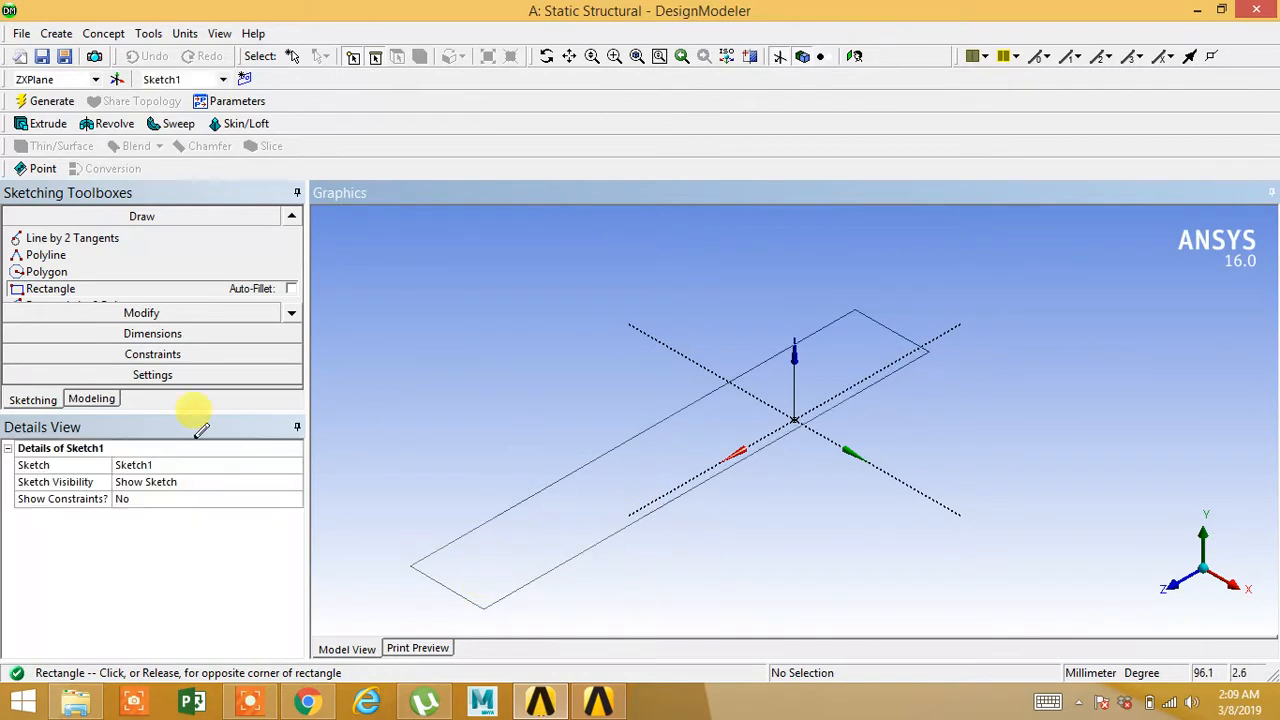
Step: Add general dimensions to one long edge and one short edge of the rectangle in Sketch1
click(104, 400)
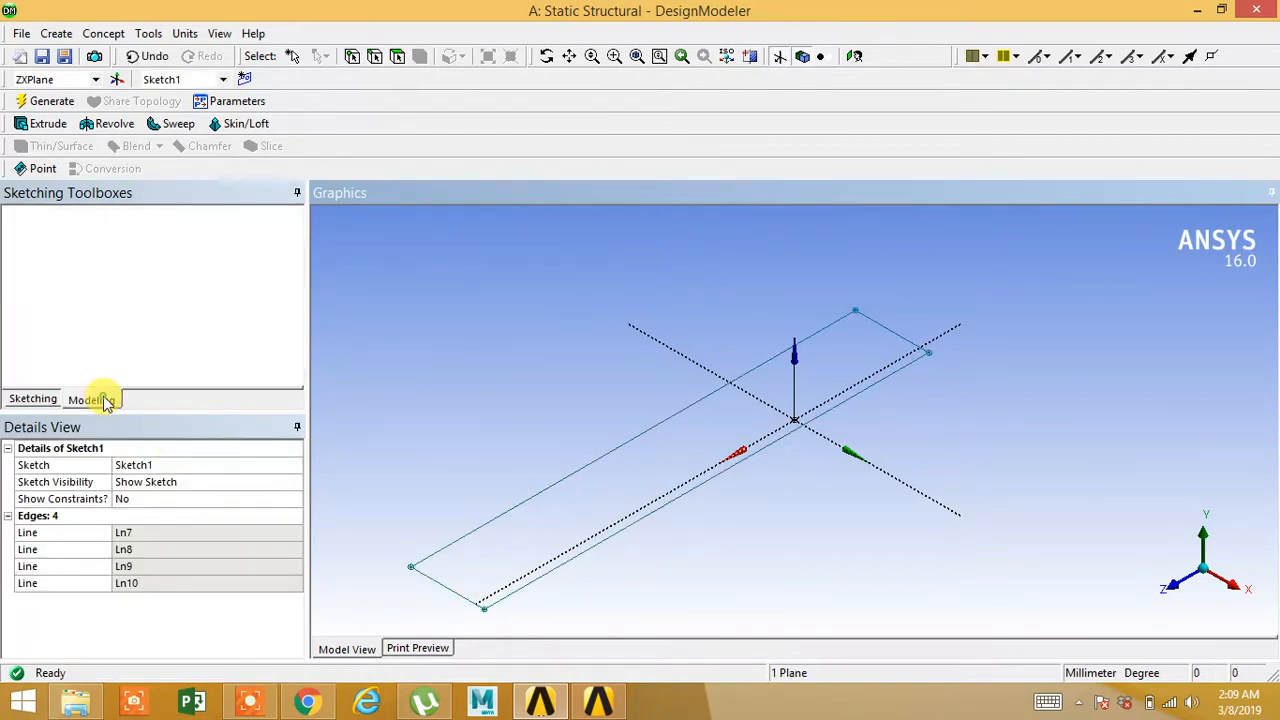
click(38, 248)
click(134, 268)
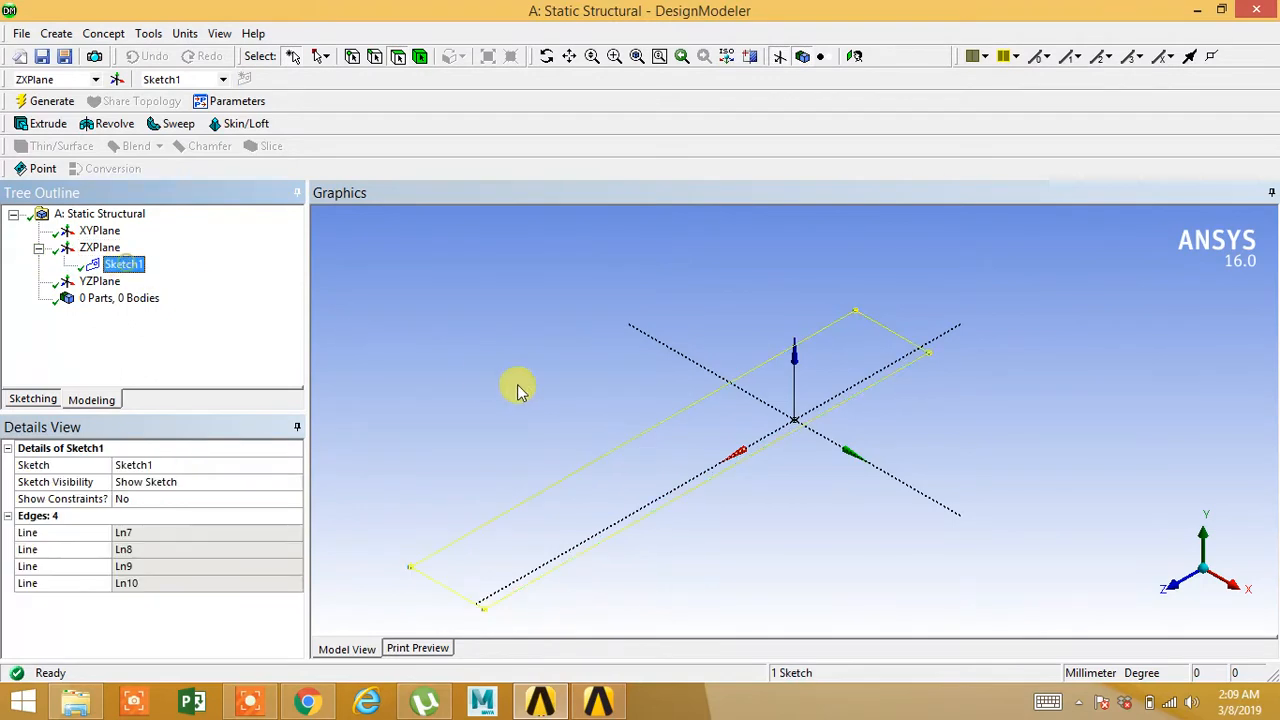
middle_drag(517, 386, 529, 374)
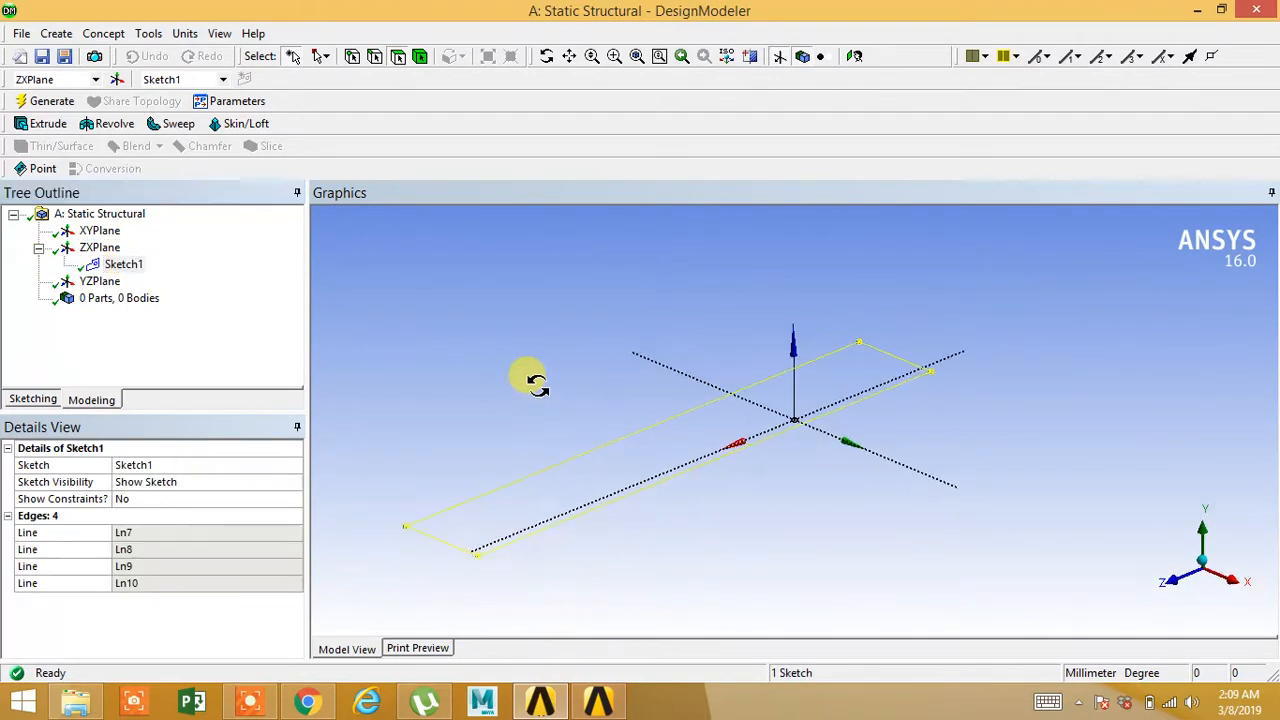
click(50, 402)
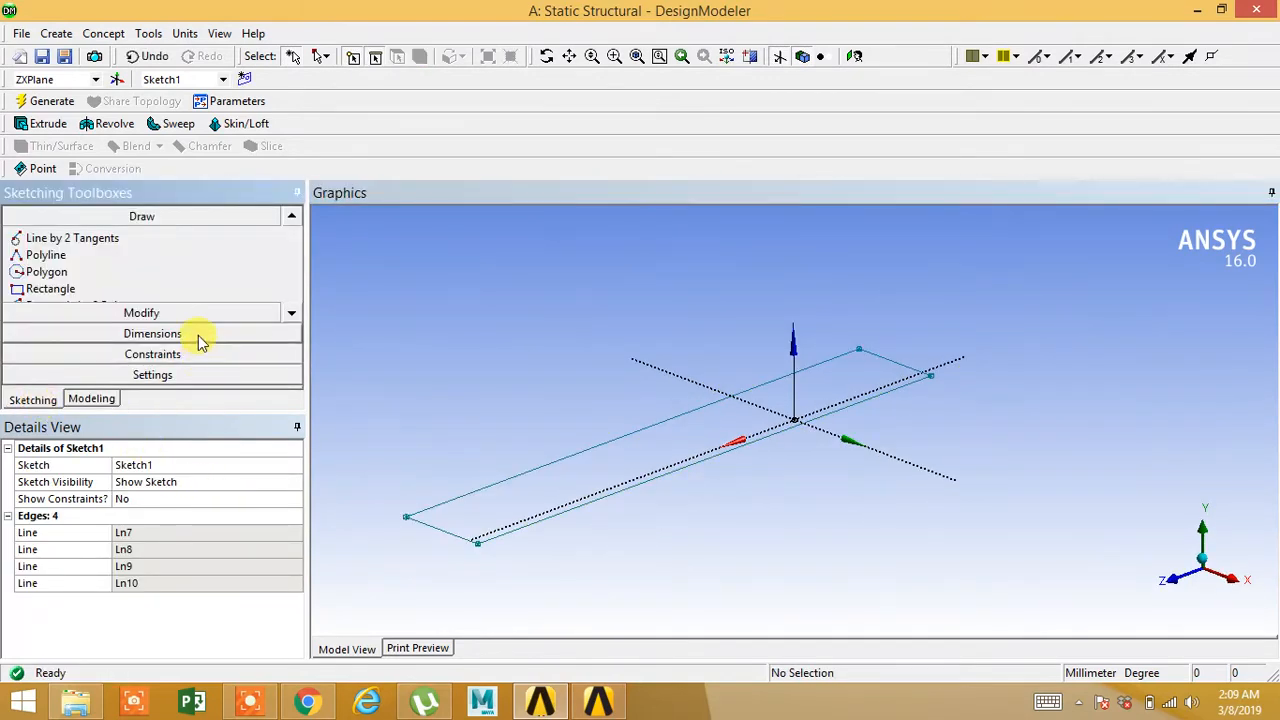
click(196, 336)
click(531, 465)
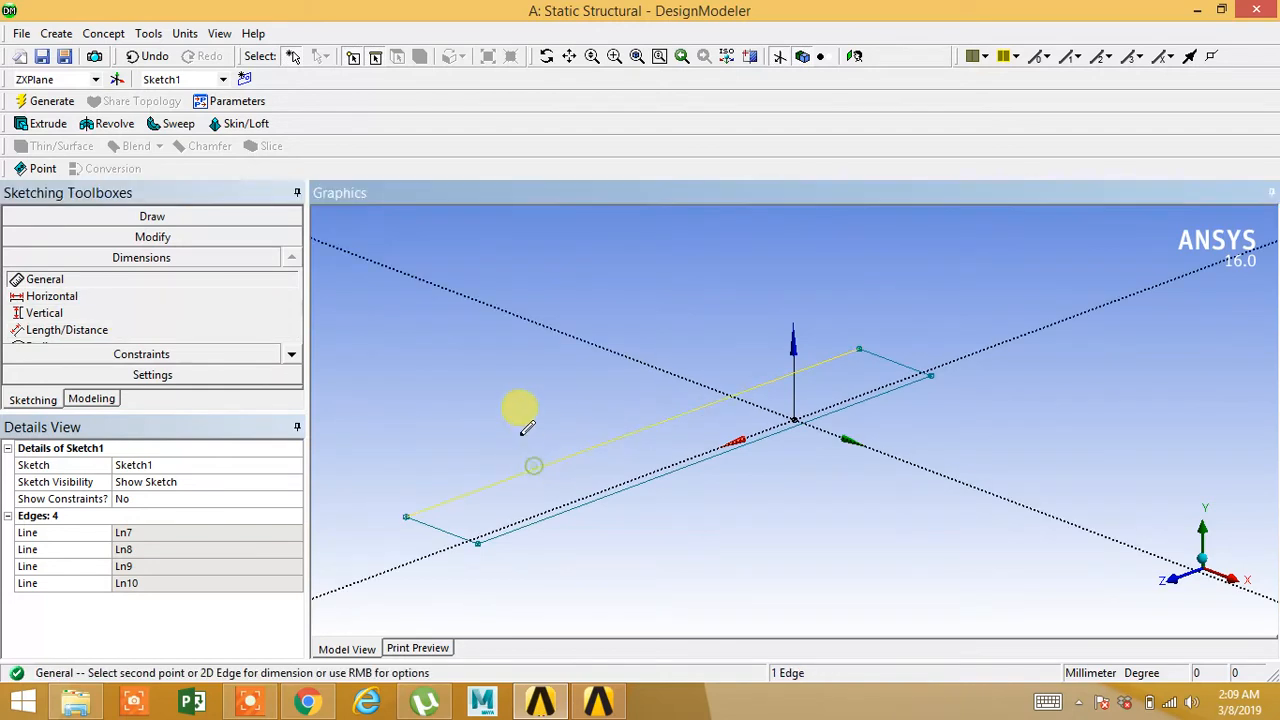
click(463, 517)
click(420, 520)
click(400, 546)
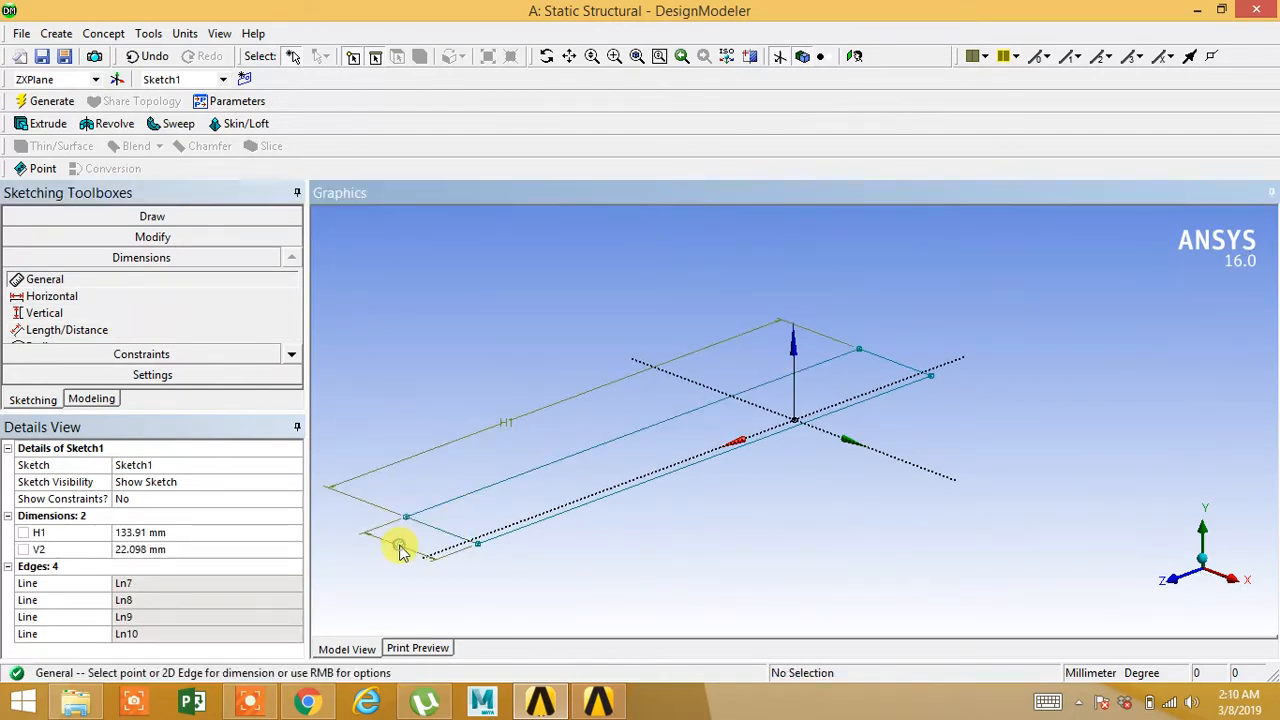
Step: Set the rectangle's long edge to 10000 mm and its short edge to 2000 mm in Sketch1
click(180, 532)
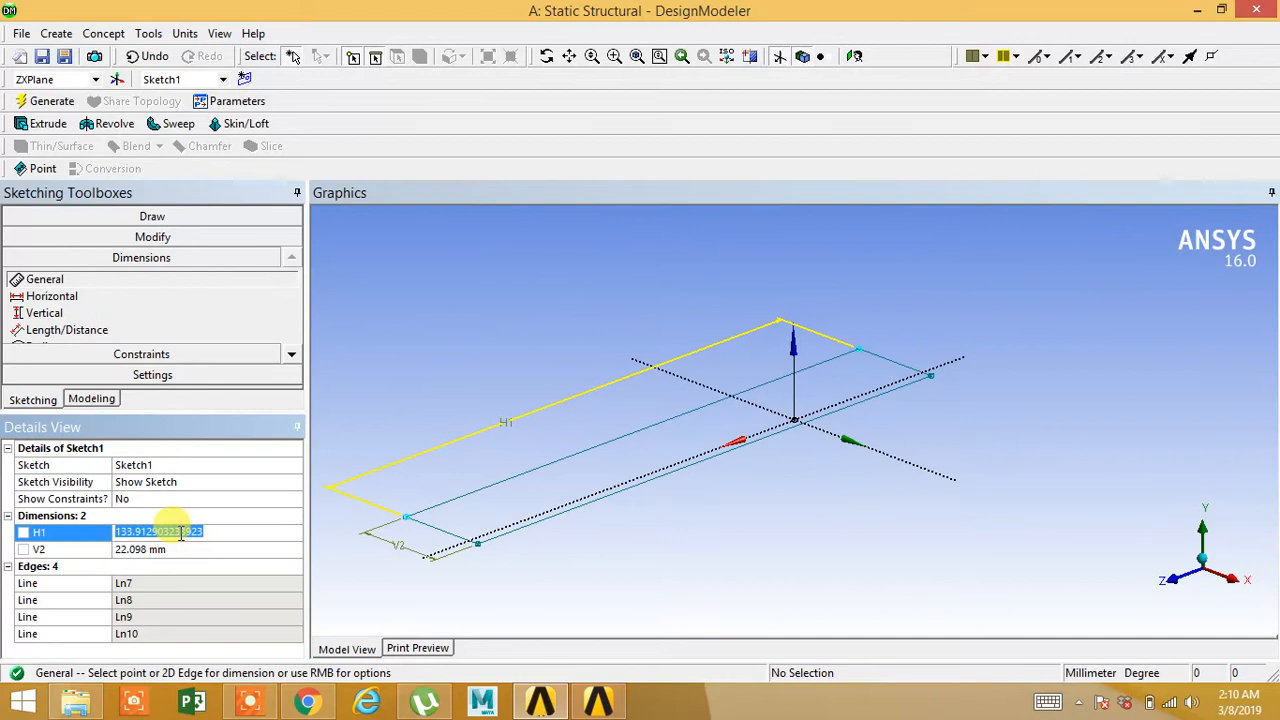
text(10000)
click(148, 551)
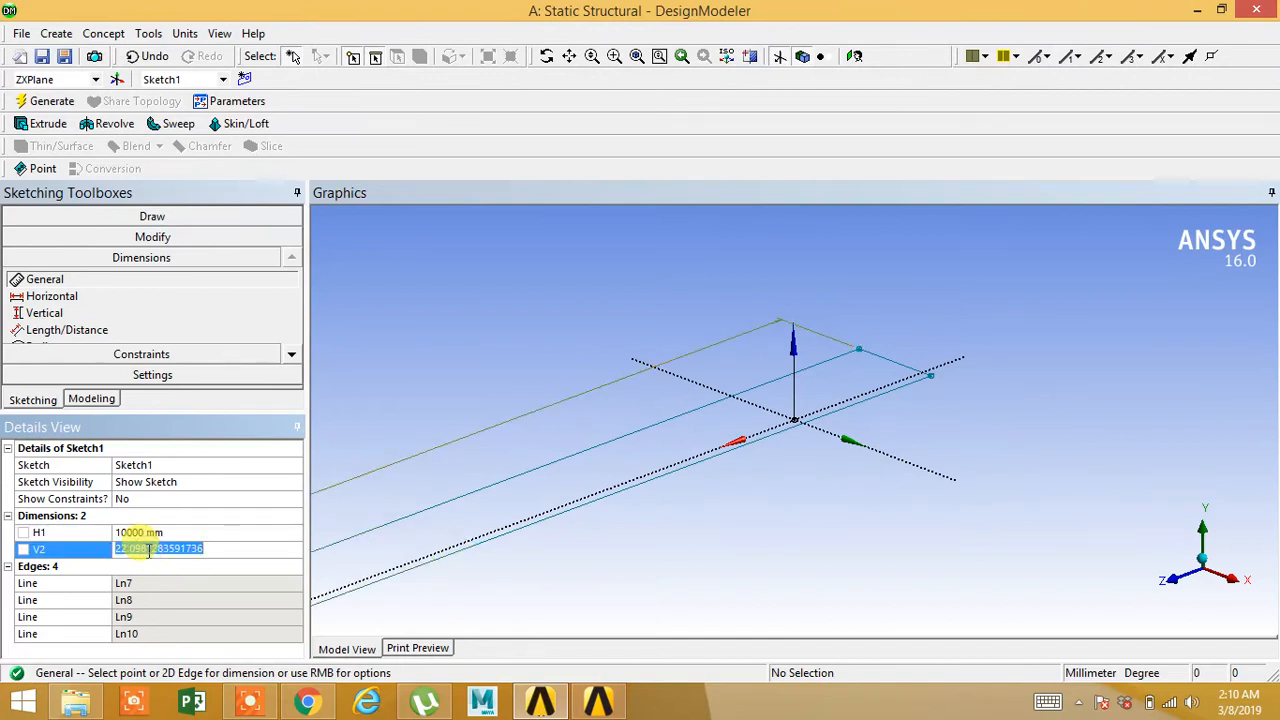
text(2000)
key(Return)
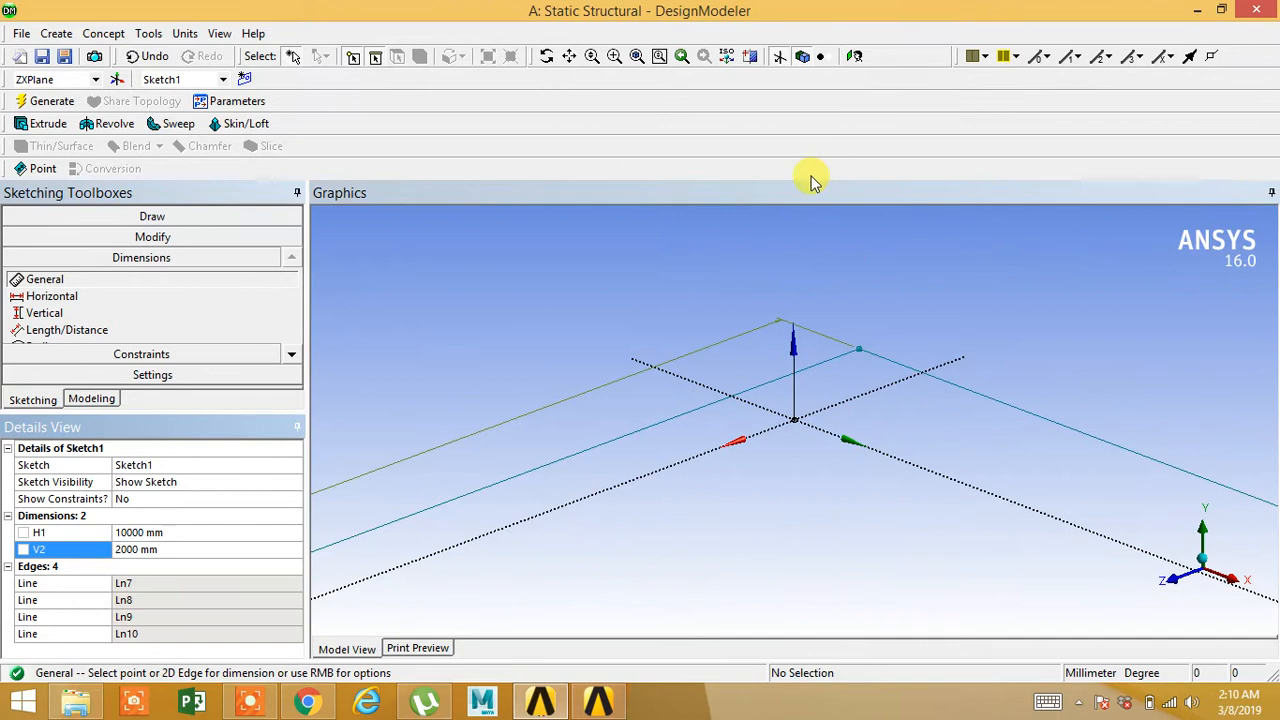
click(854, 56)
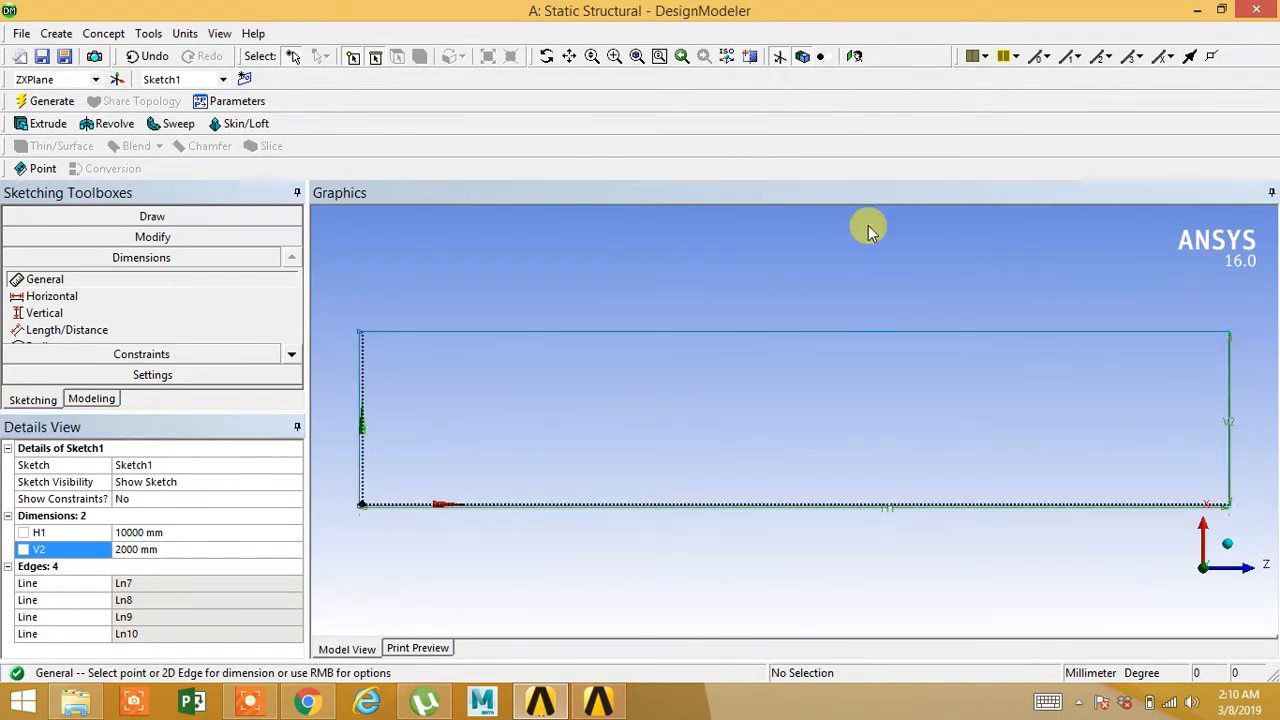
middle_drag(852, 310, 953, 305)
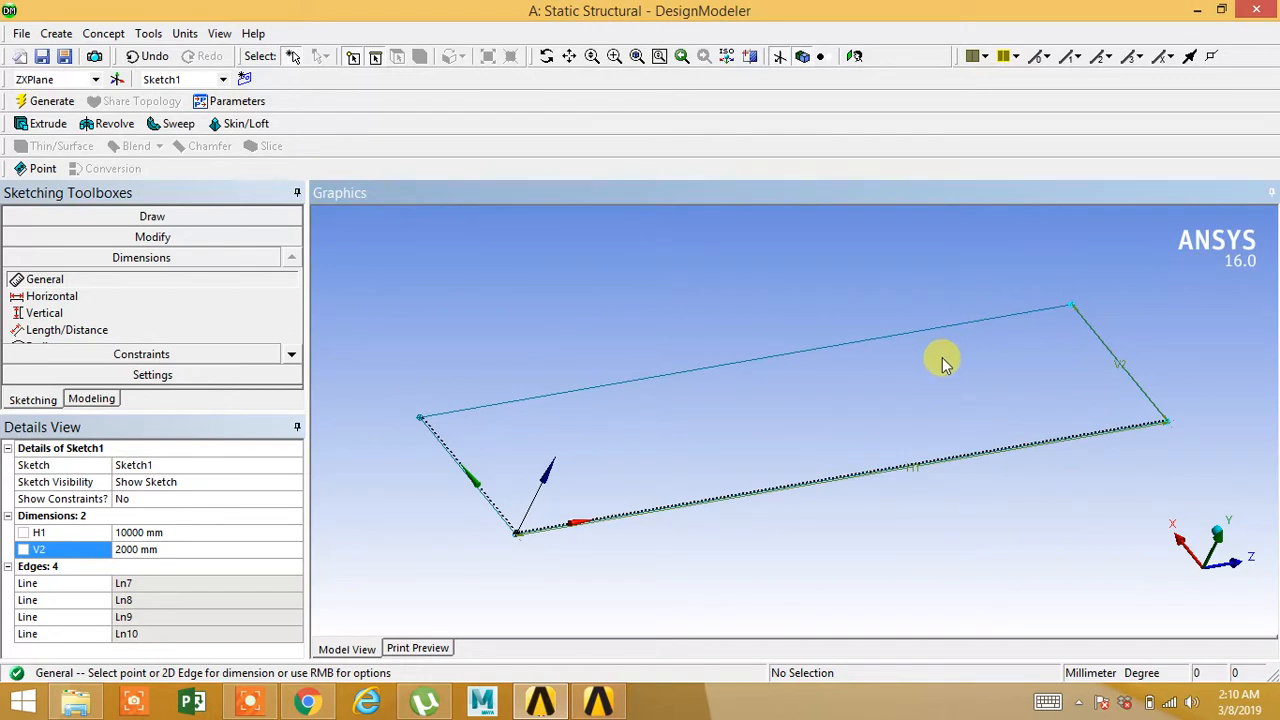
scroll(943, 362, down, 2)
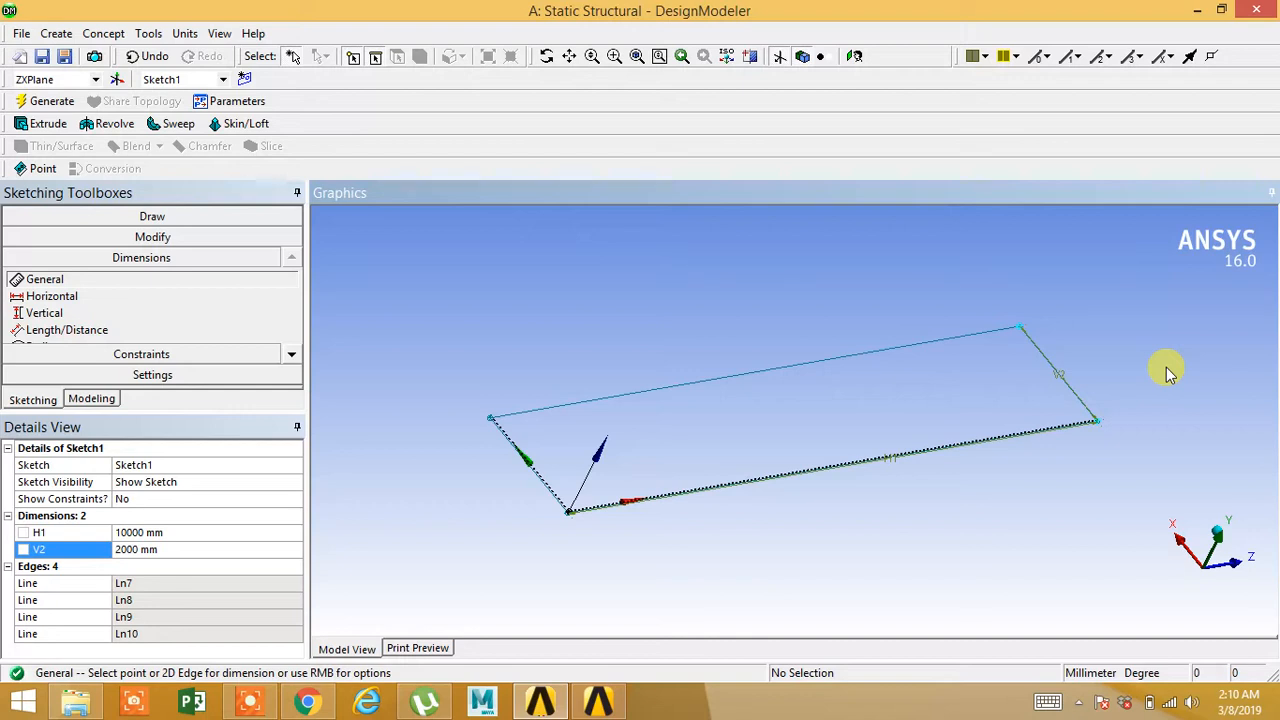
click(201, 532)
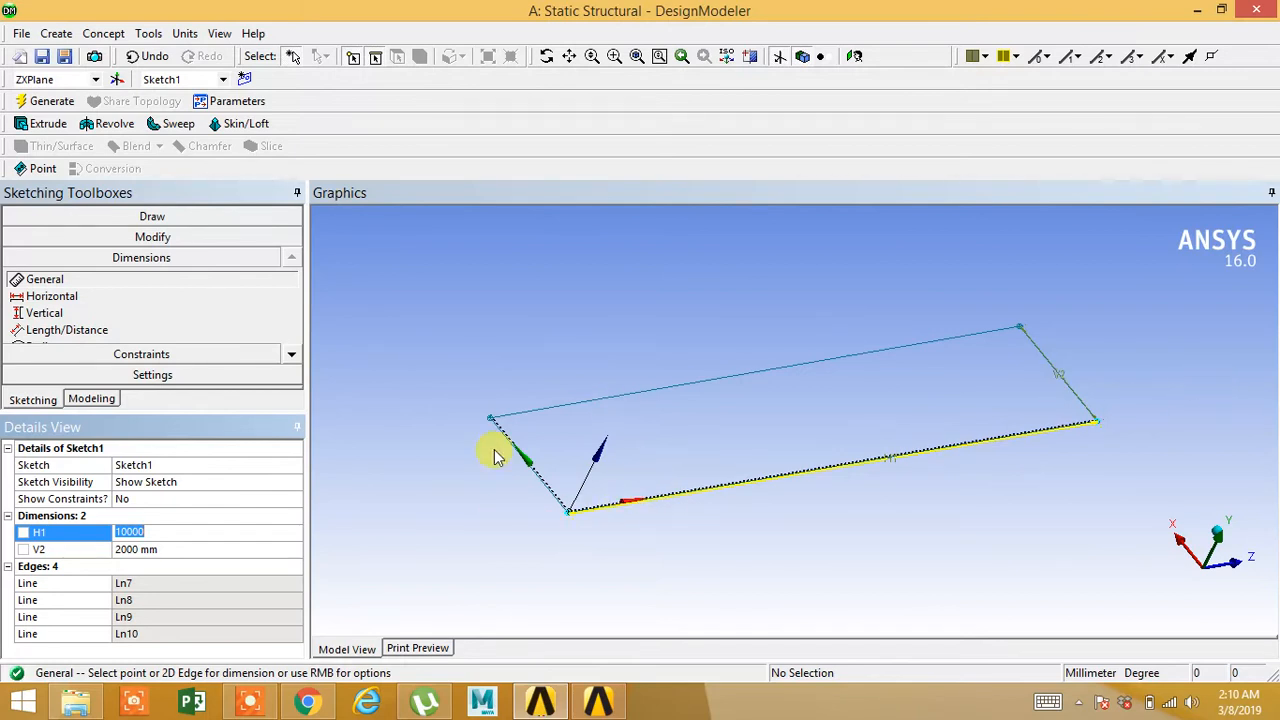
click(168, 549)
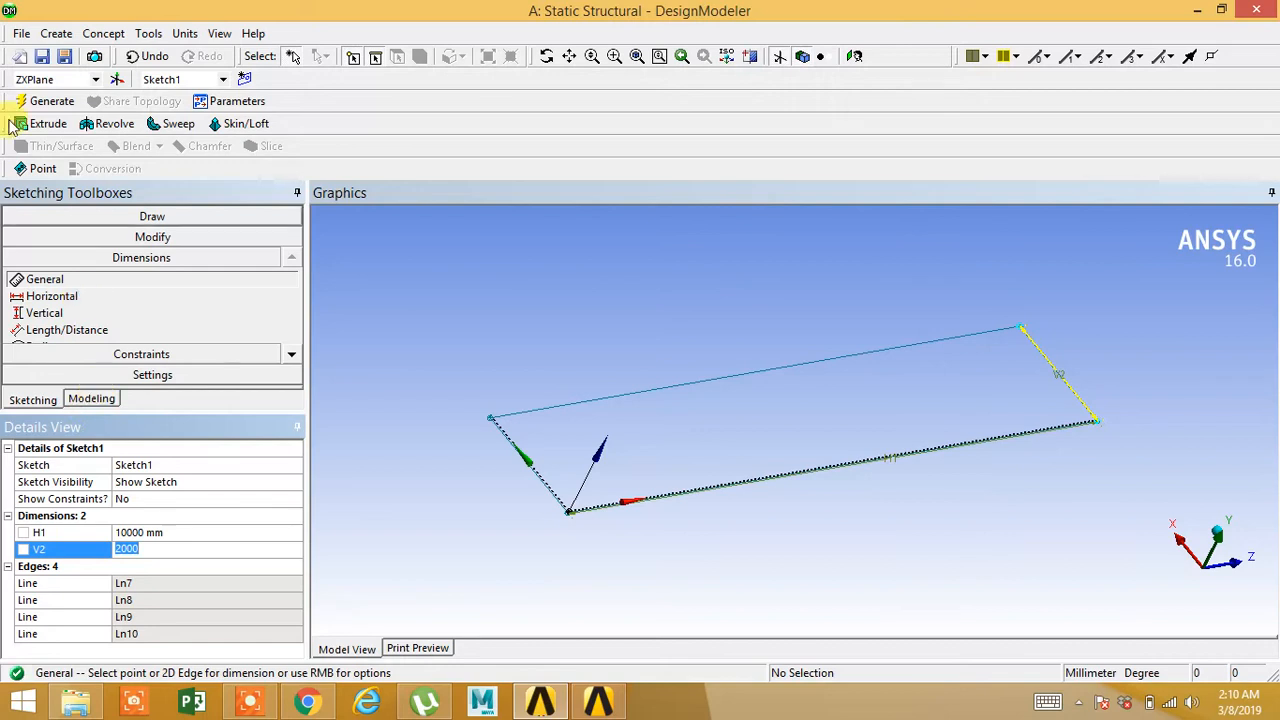
Step: Discard the current geometry, start a new model and begin sketching on the ZXPlane
click(18, 57)
click(608, 421)
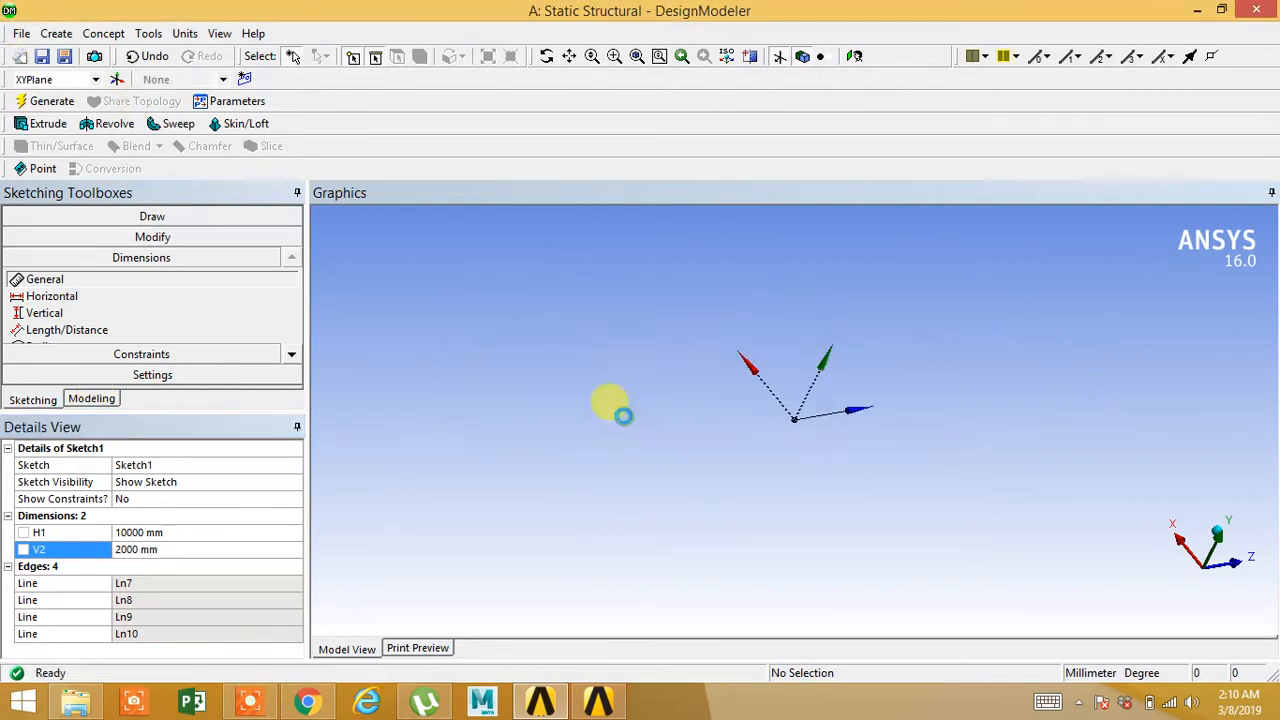
click(171, 214)
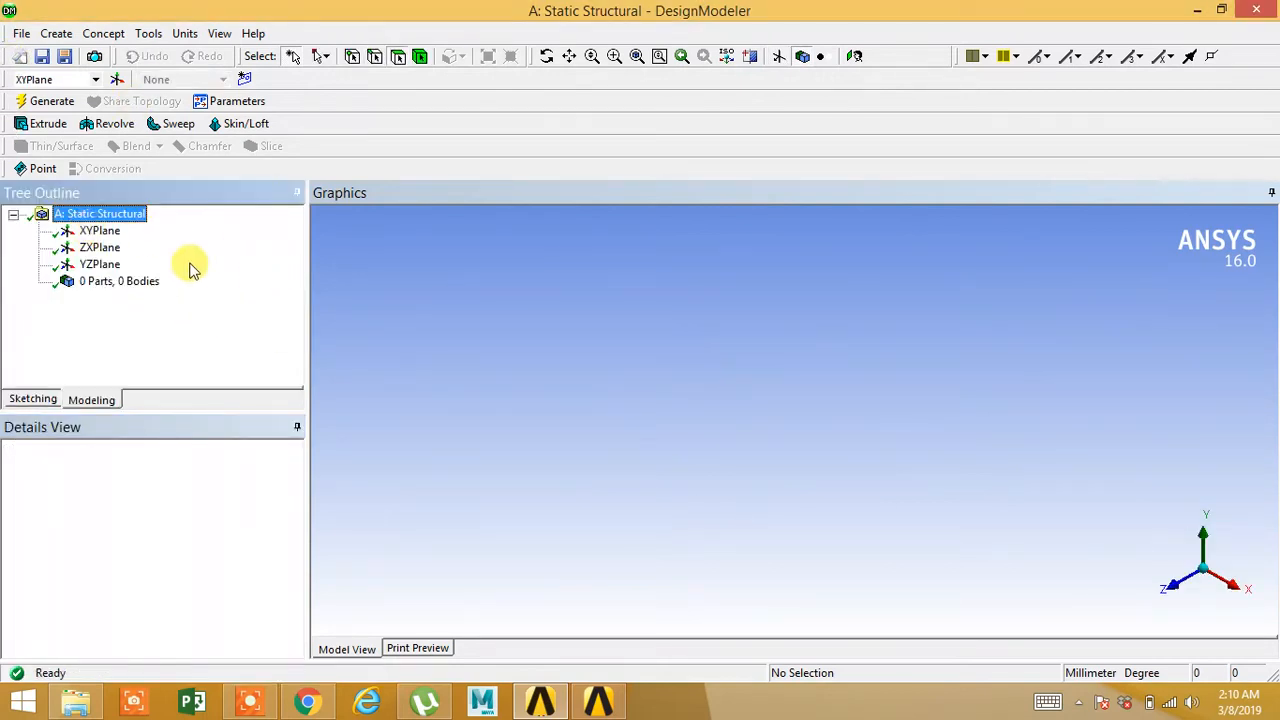
click(80, 250)
click(33, 399)
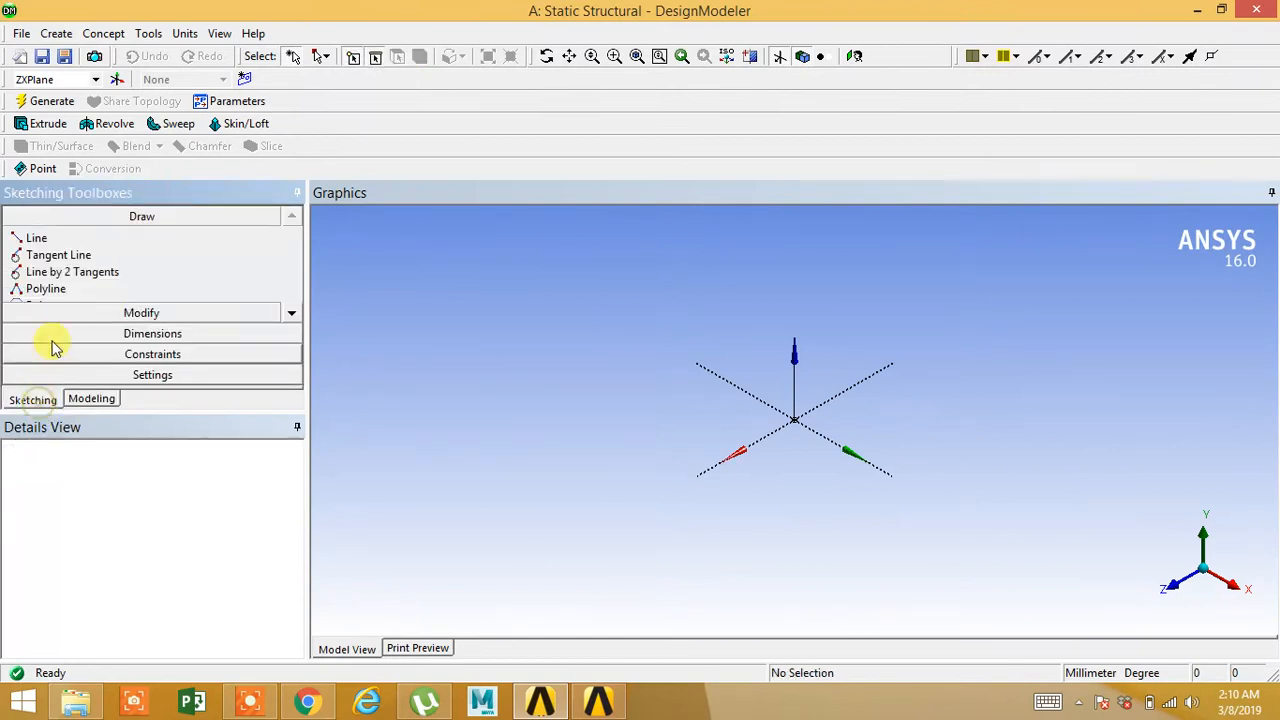
Step: Sketch a rectangle about 178 mm by 79 mm on the ZXPlane, enclosing the origin
click(293, 317)
click(293, 317)
click(293, 317)
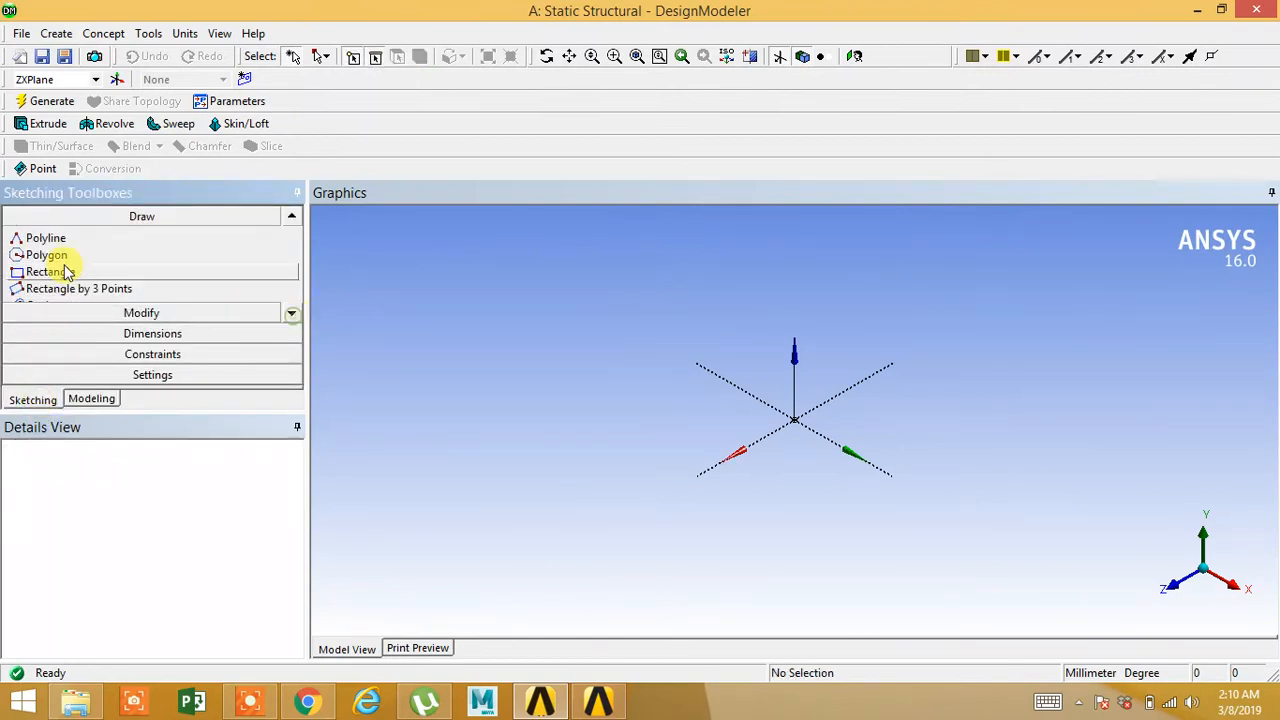
click(50, 271)
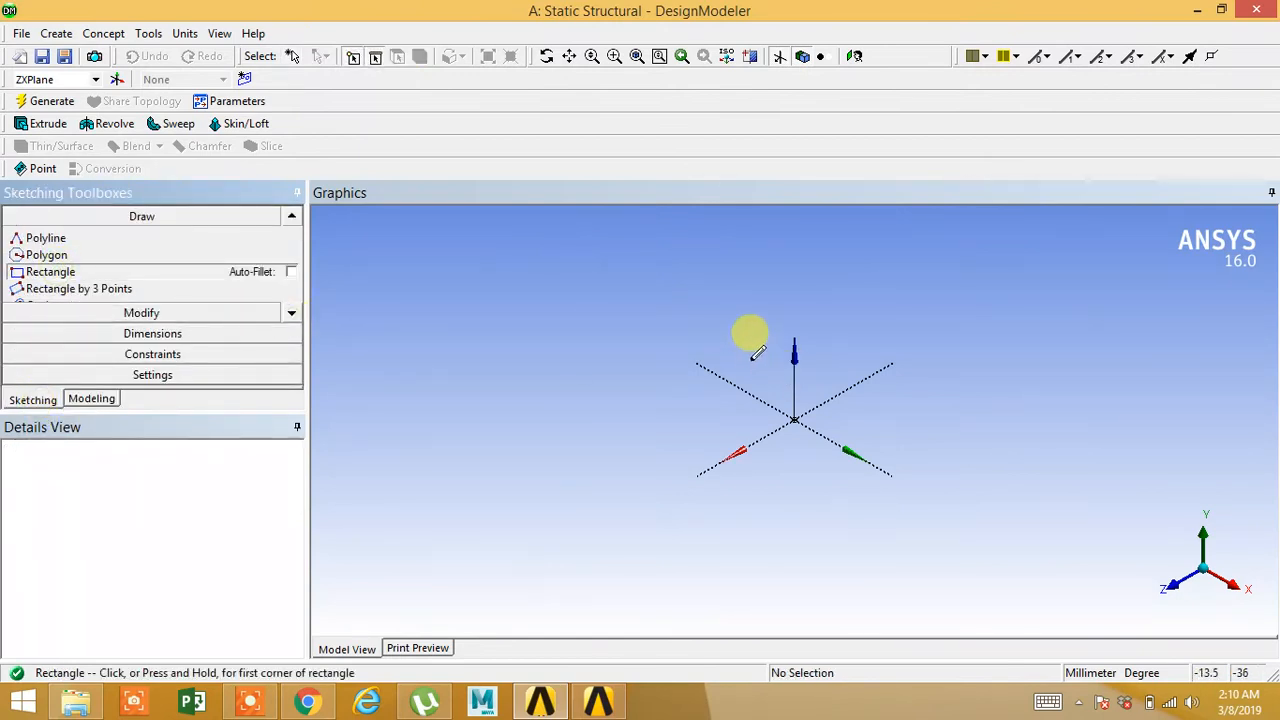
click(870, 340)
click(677, 628)
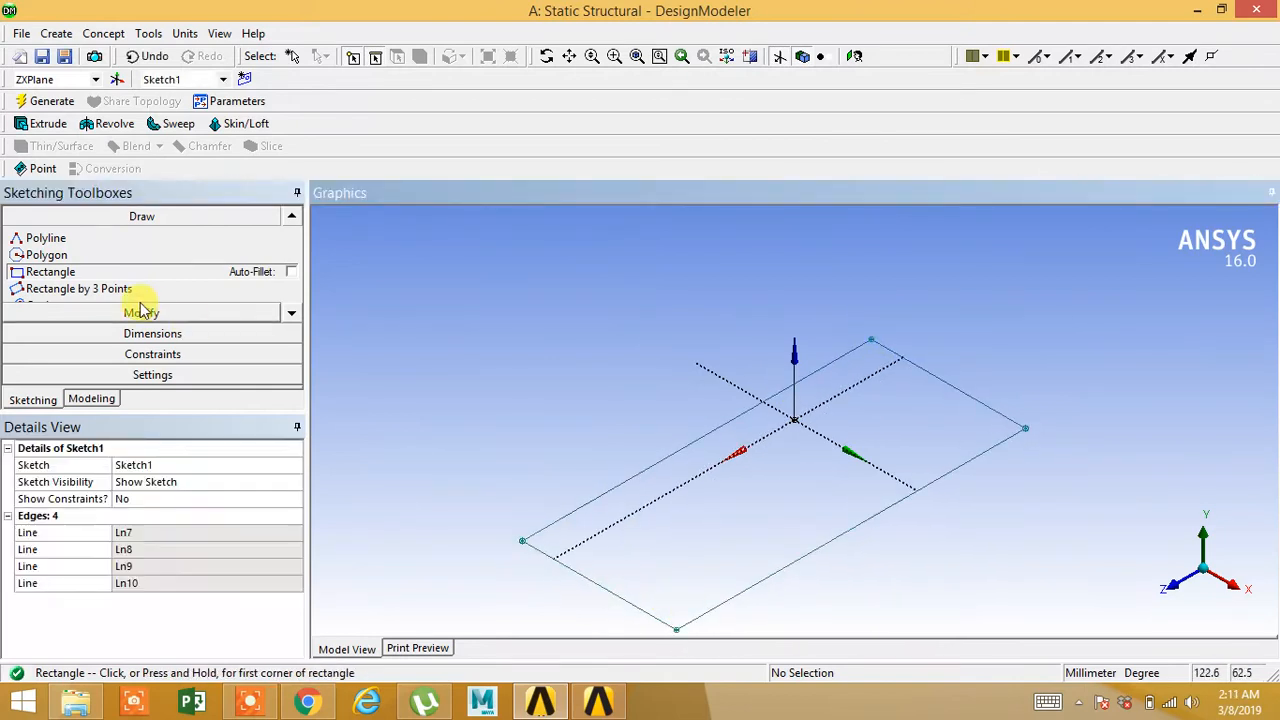
Step: Add general dimensions to one short edge and one long edge of the new rectangle
click(152, 333)
click(897, 373)
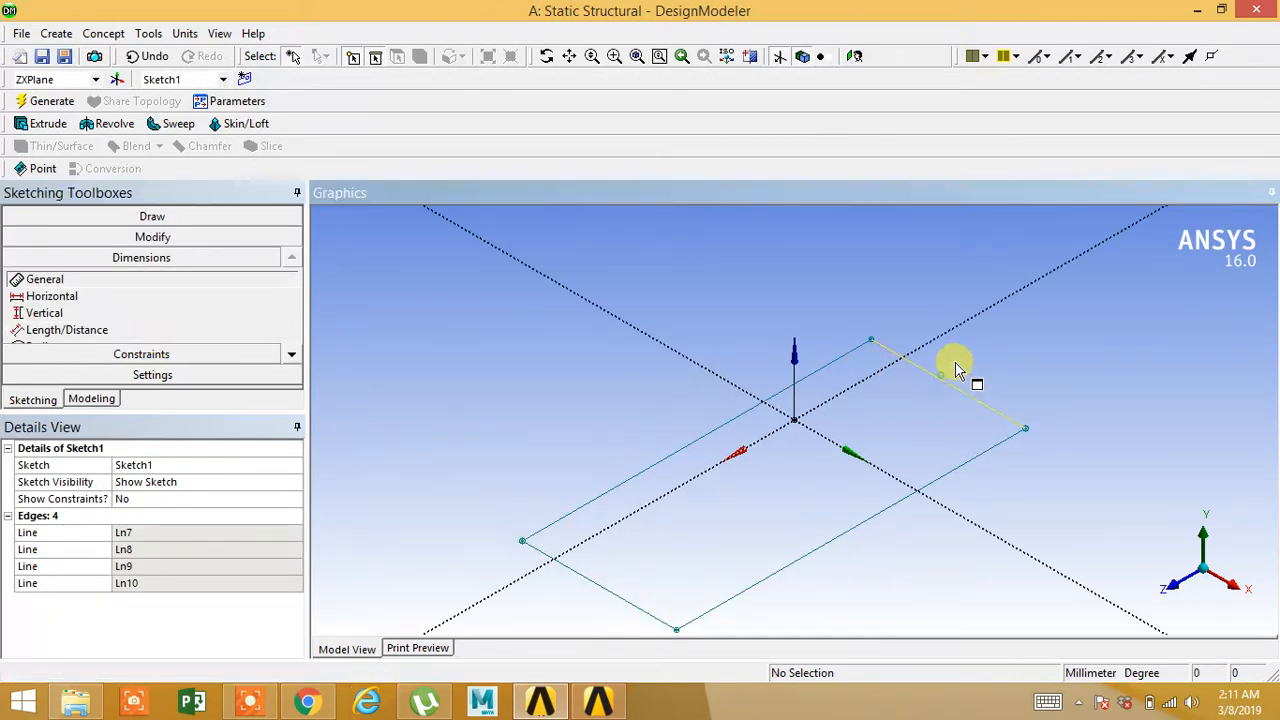
click(940, 363)
click(714, 433)
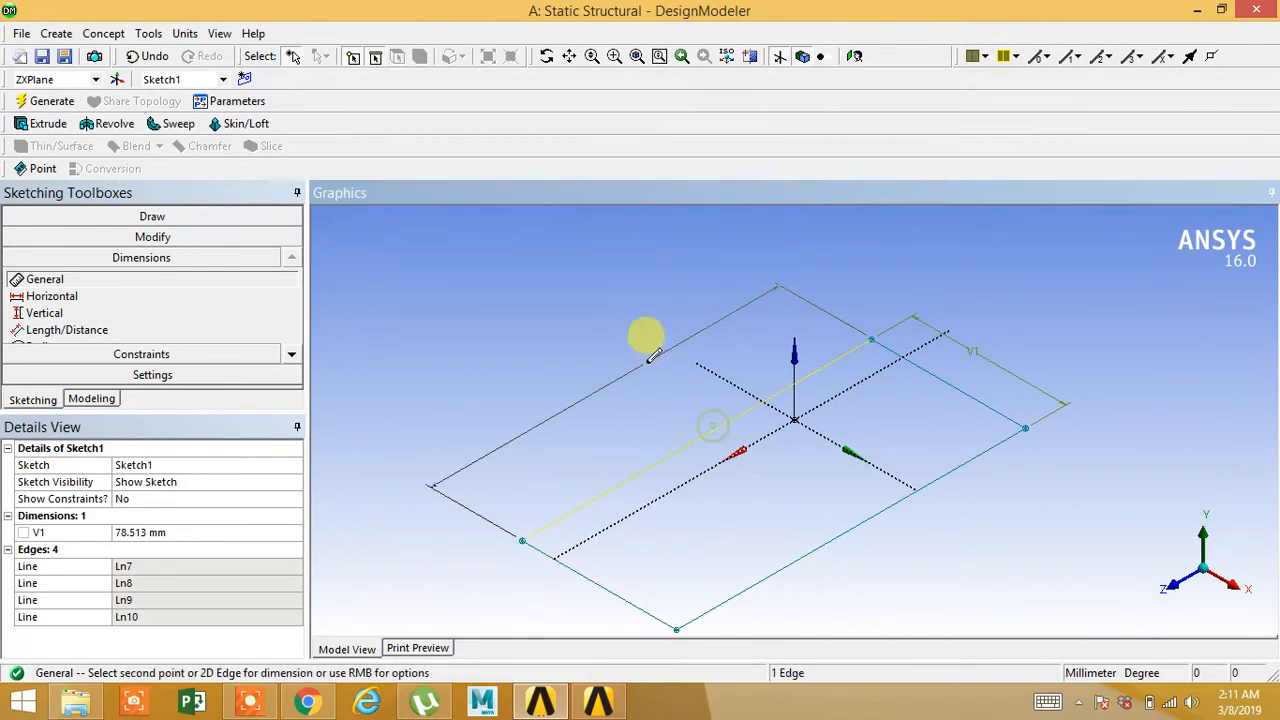
click(649, 345)
Step: Set the rectangle's long edge to 16000 mm and its short edge to 6000 mm
click(160, 531)
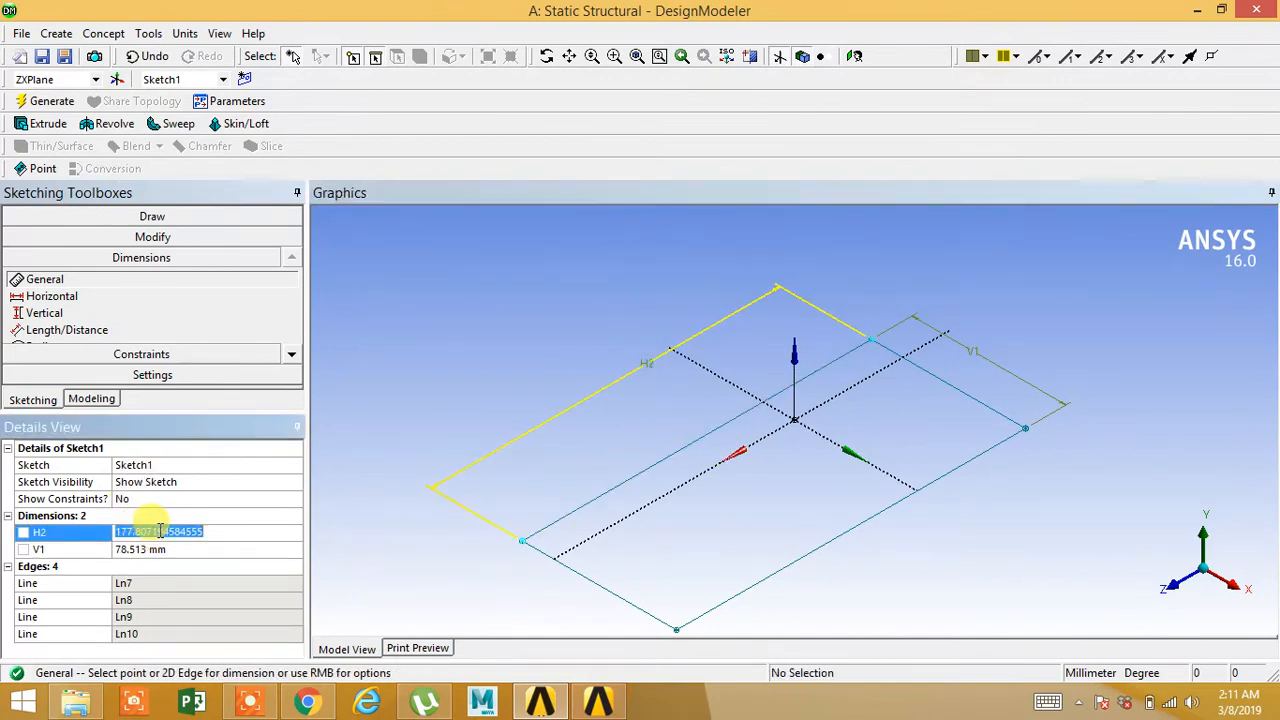
text(16E3)
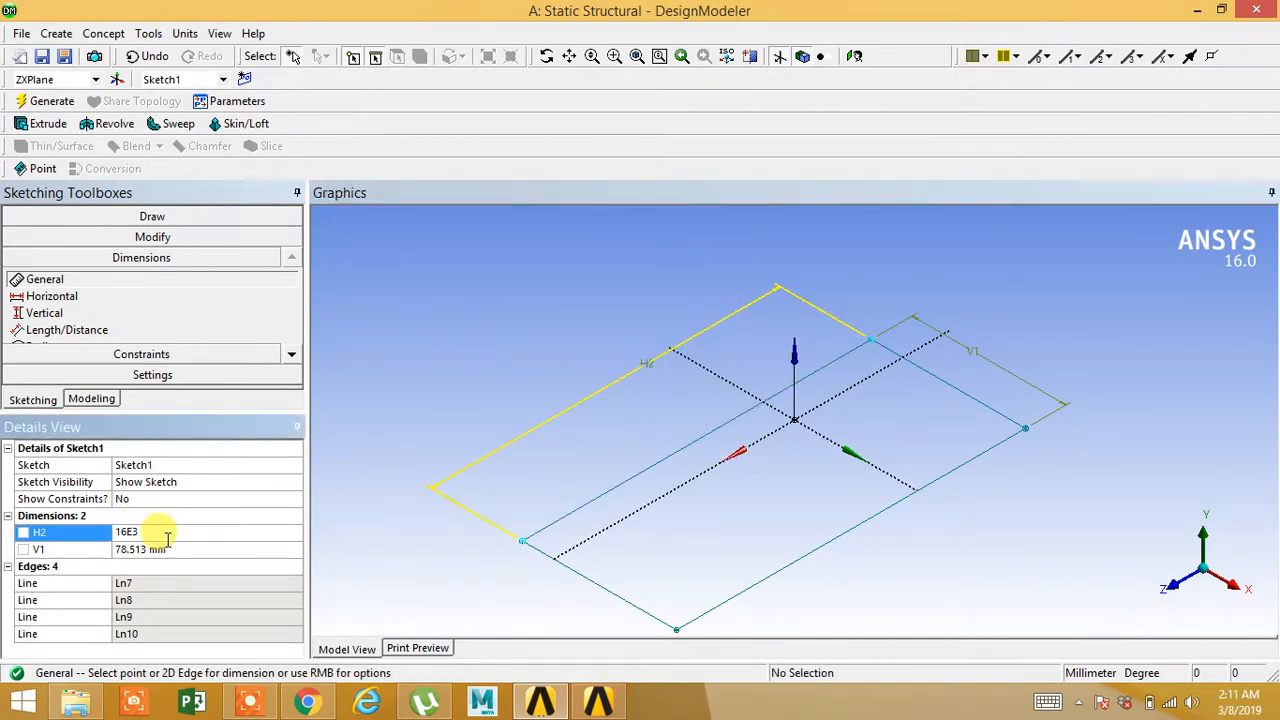
click(166, 548)
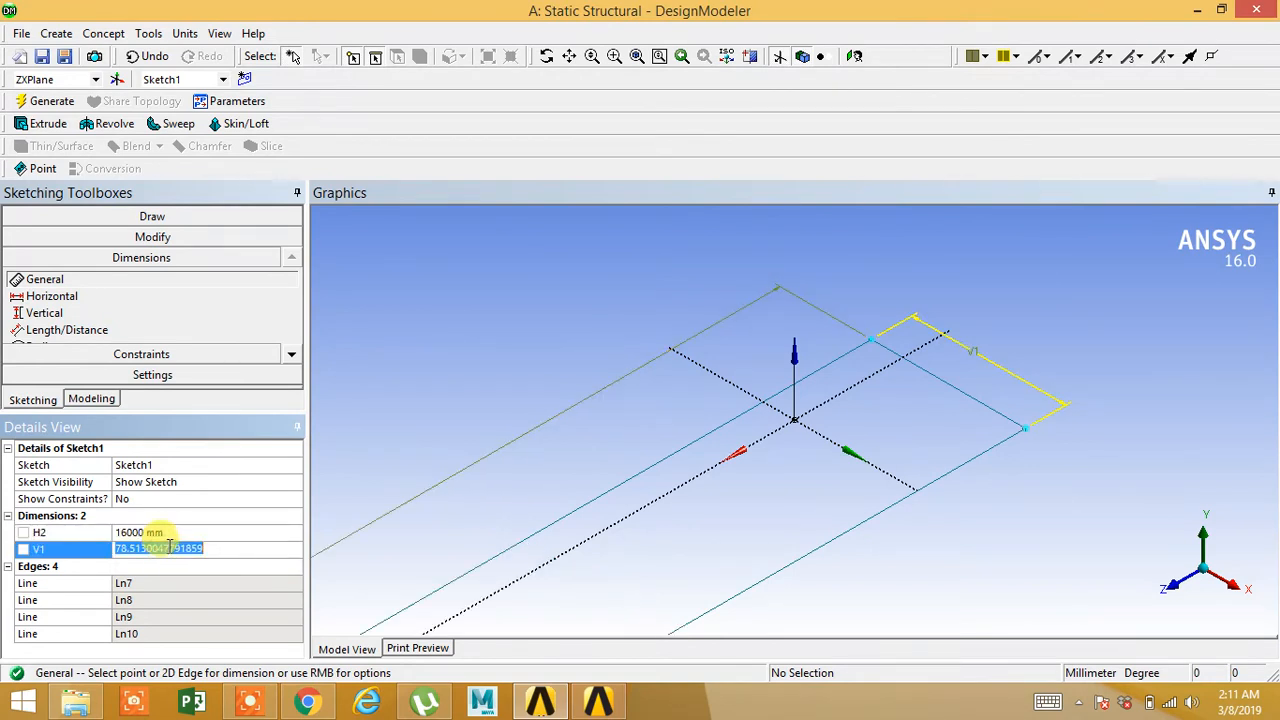
text(6)
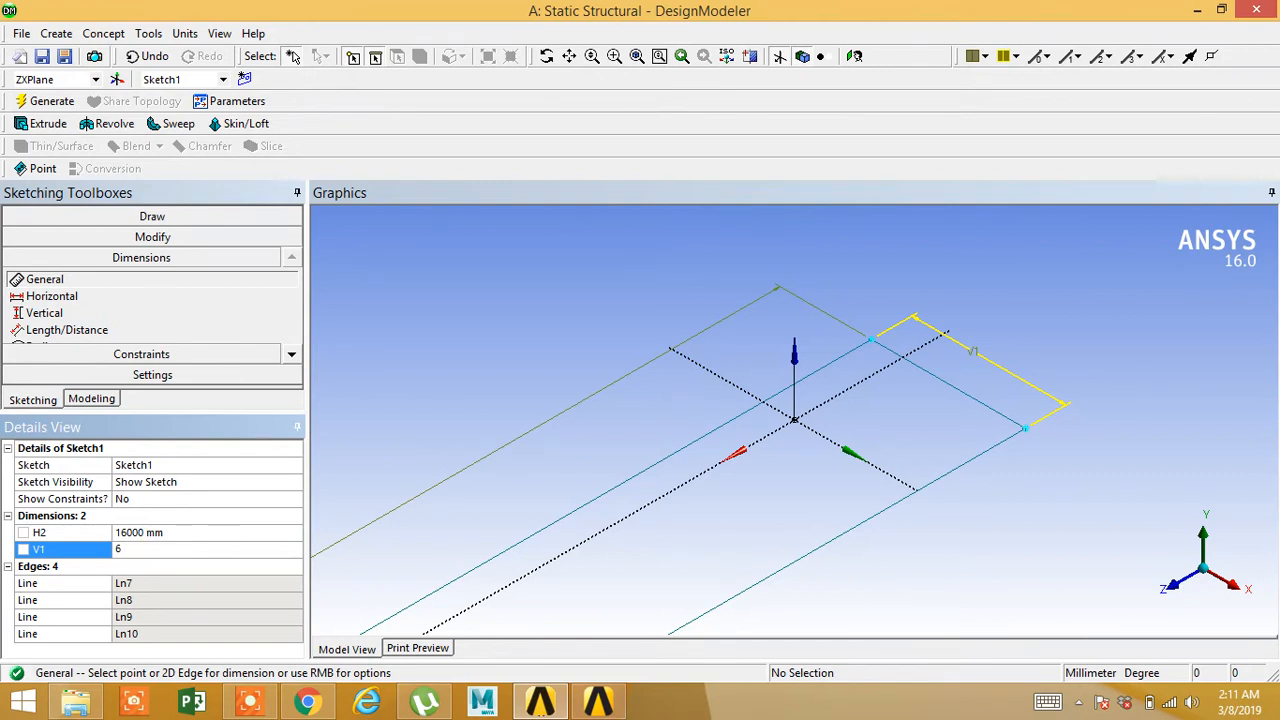
text(E3)
key(Return)
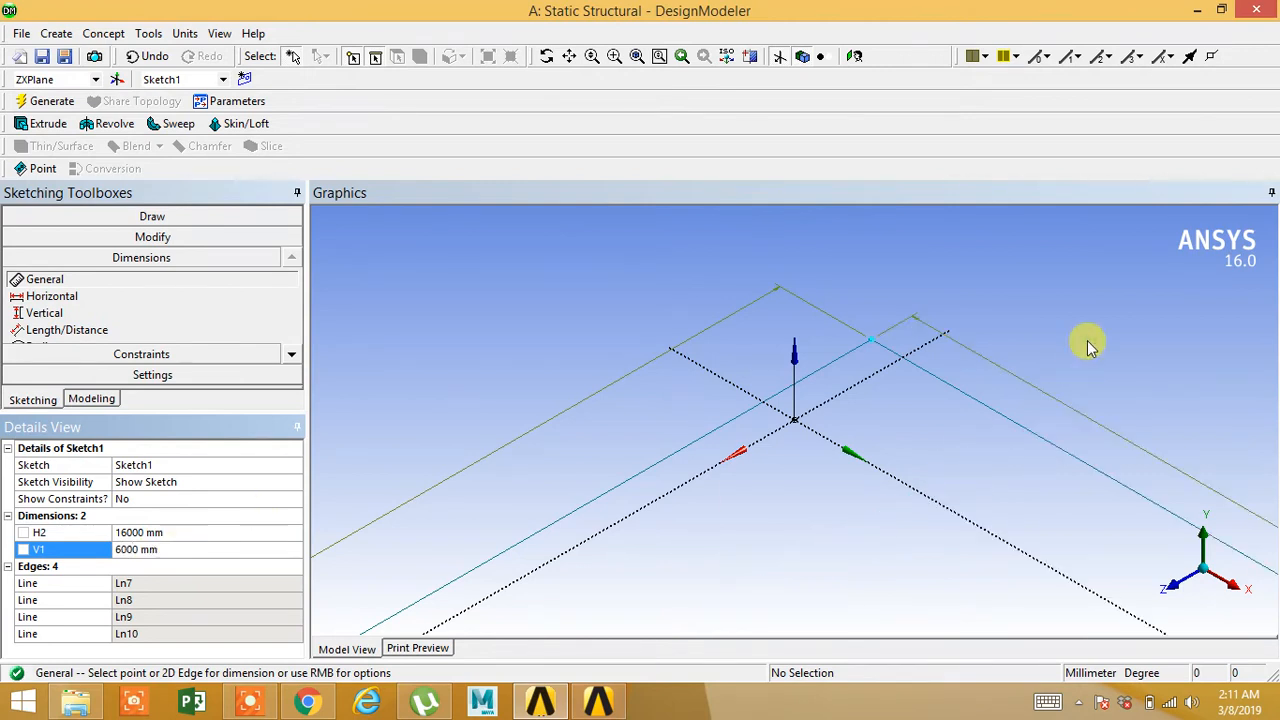
Step: Set up an Extrude of Sketch1 with Add Material and a fixed depth of 3000 mm
click(853, 56)
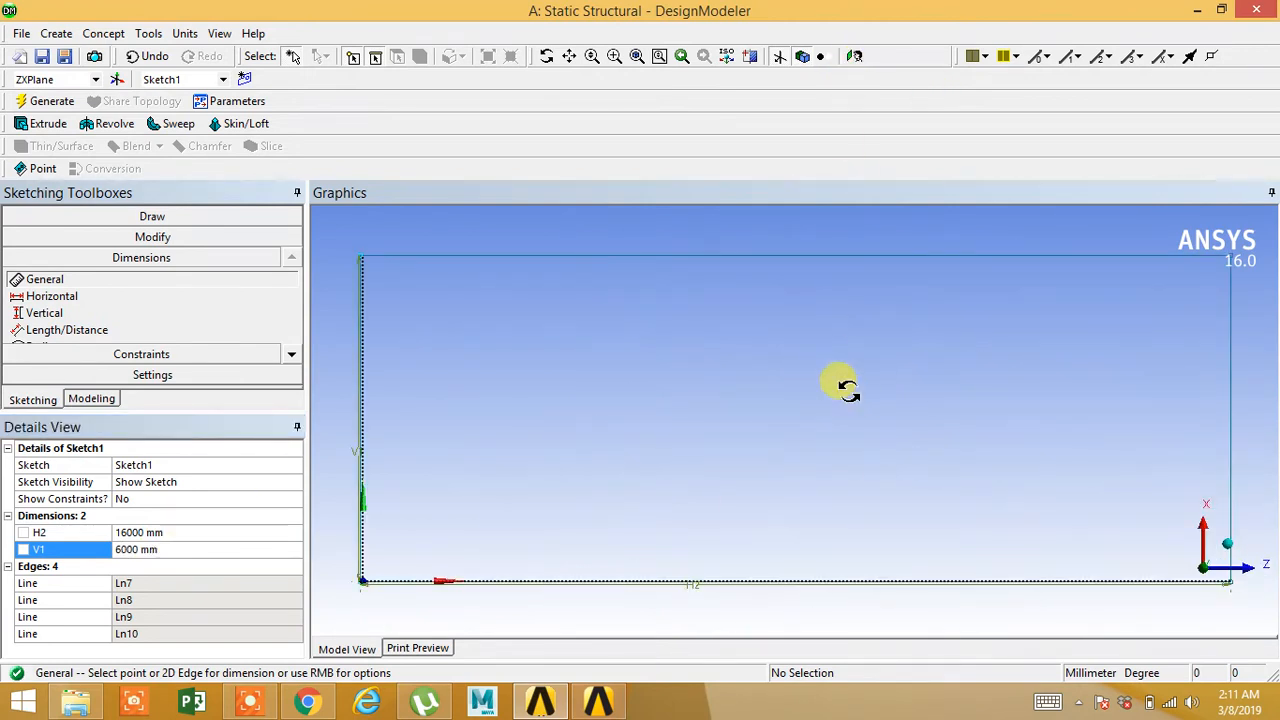
middle_drag(848, 390, 903, 297)
click(78, 399)
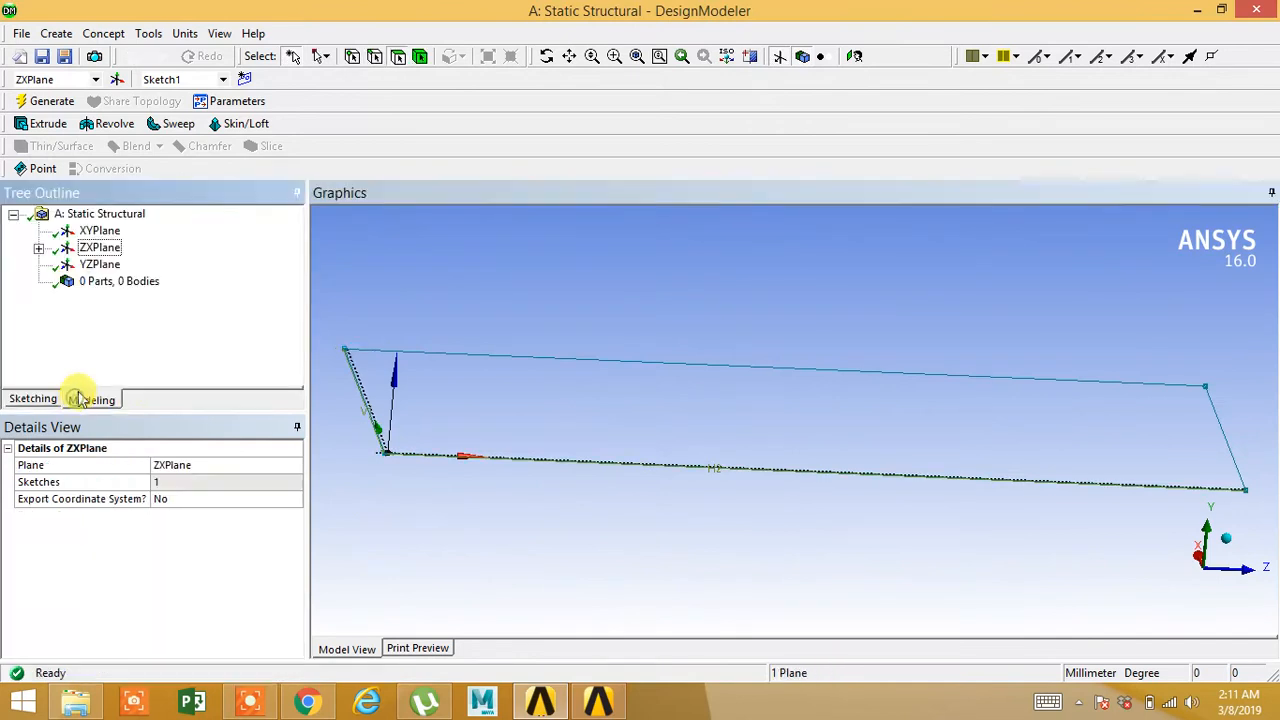
click(38, 247)
click(108, 265)
mouse_move(638, 505)
middle_down()
mouse_move(634, 517)
mouse_move(660, 529)
middle_up()
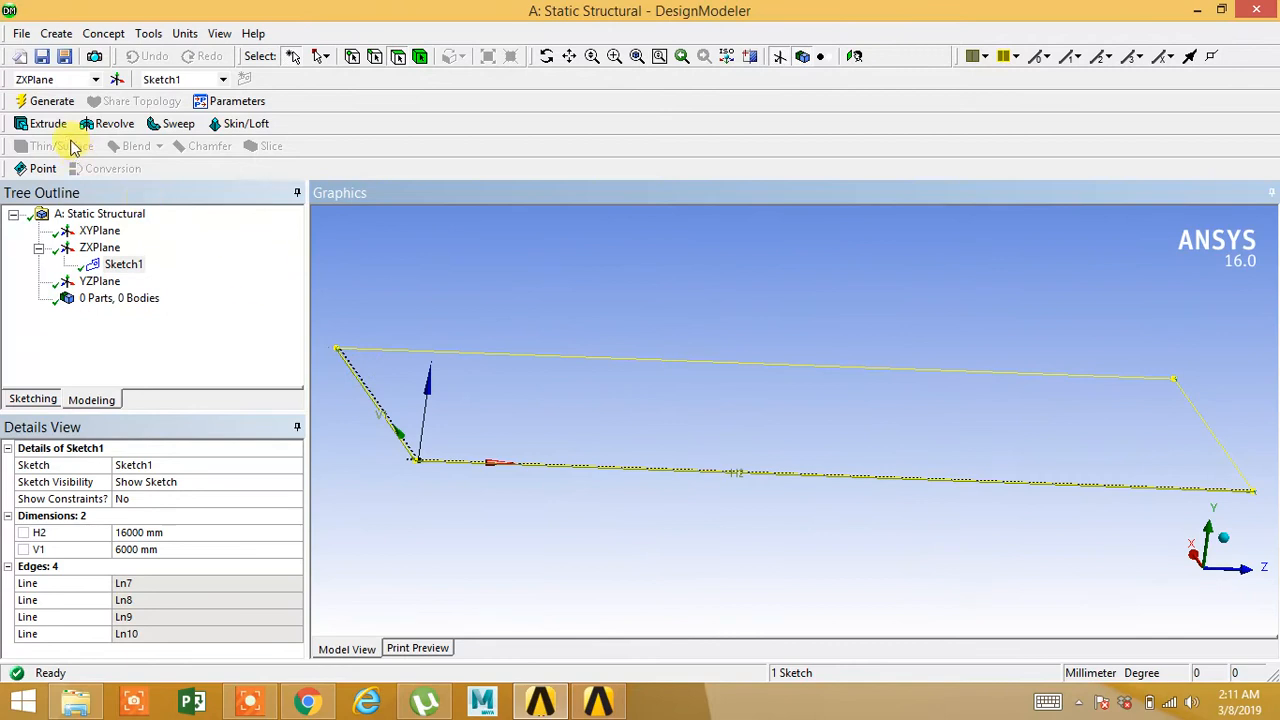
click(48, 123)
click(134, 482)
click(140, 482)
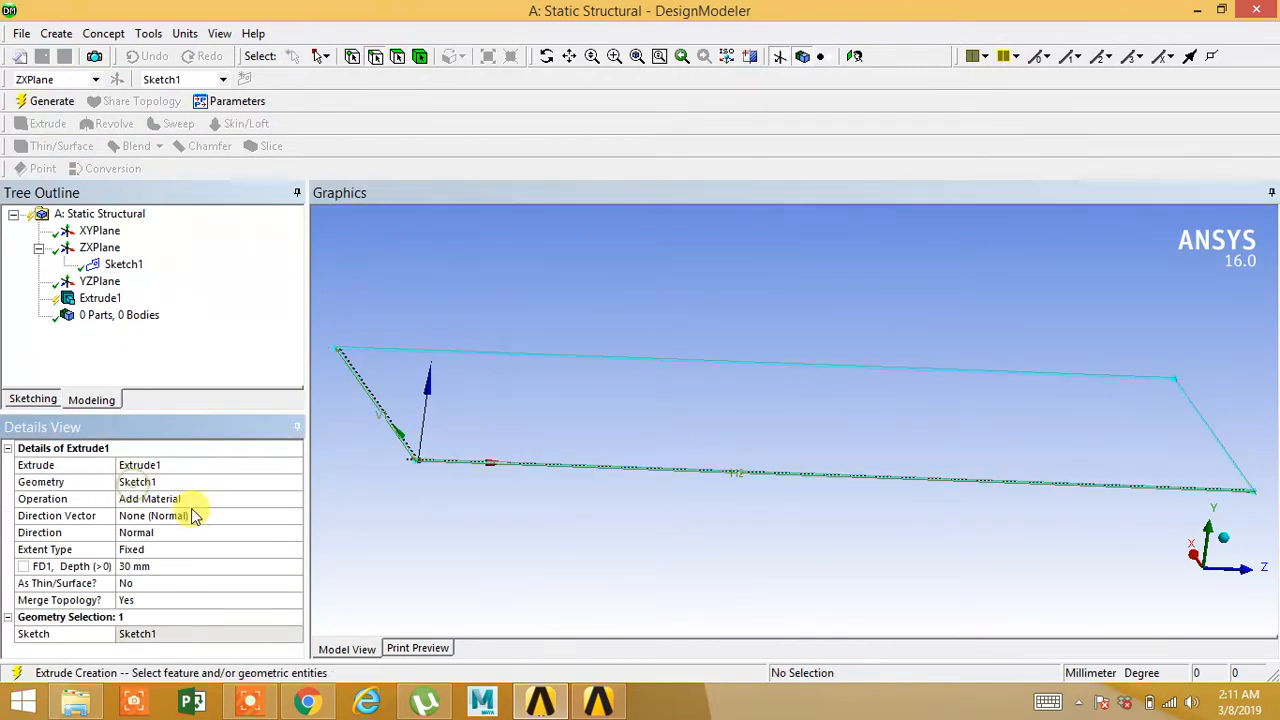
click(283, 499)
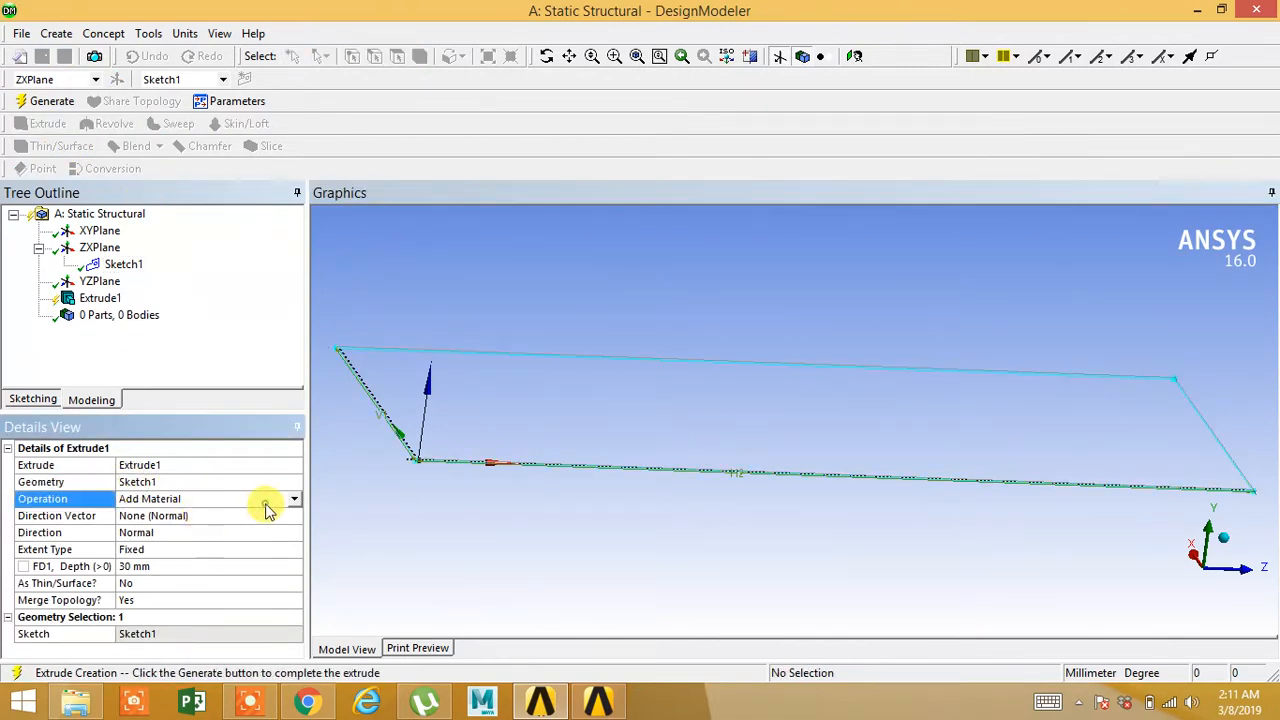
click(143, 567)
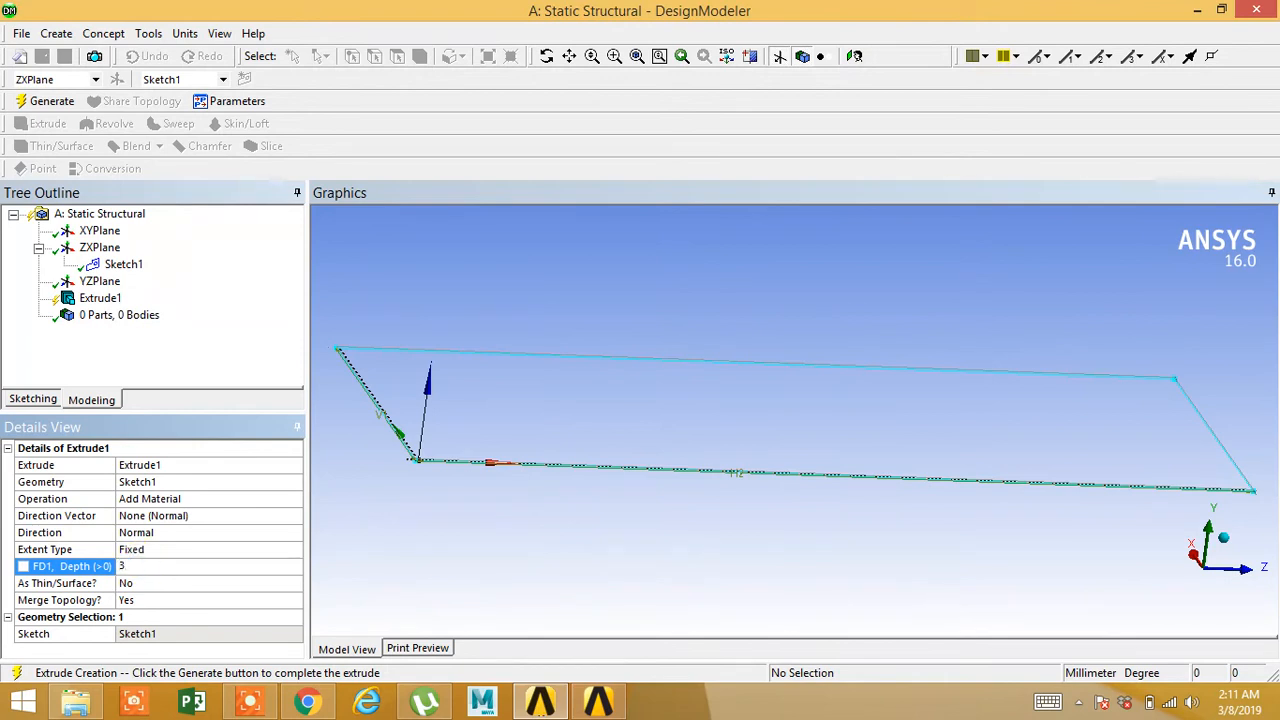
key(Return)
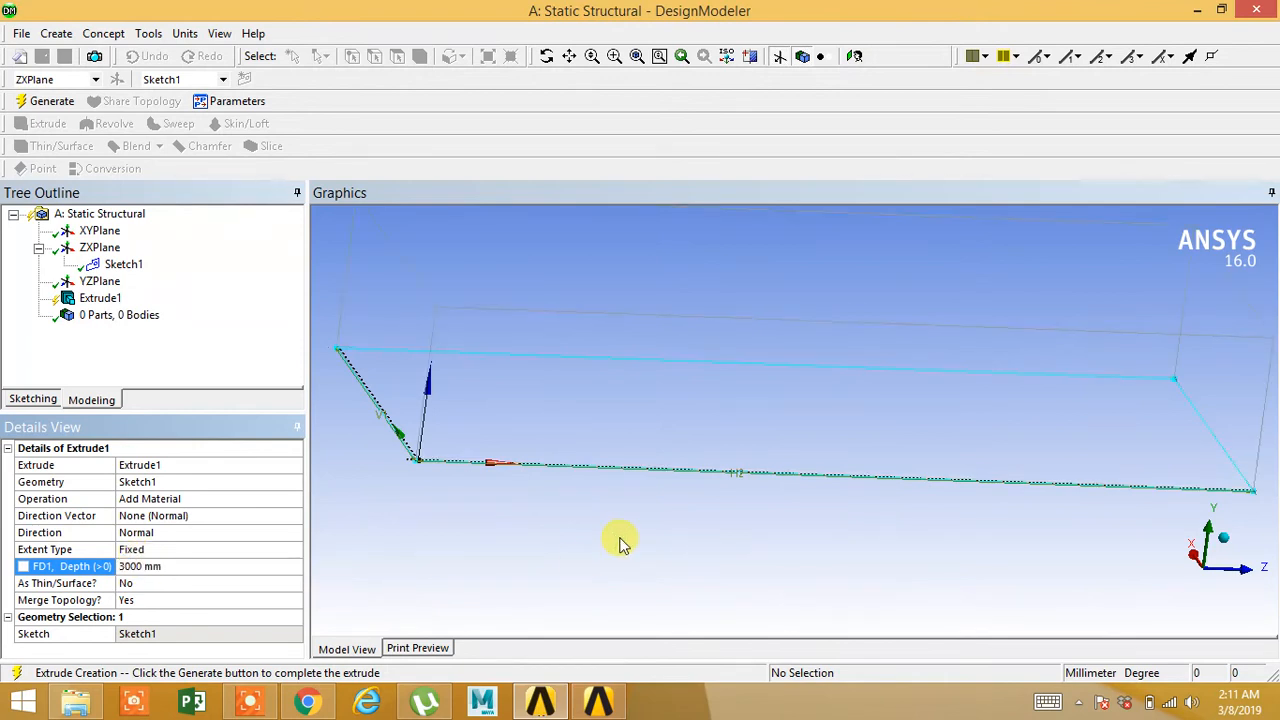
Step: Change the extrusion's direction to Reversed and generate the solid block
click(258, 535)
click(290, 533)
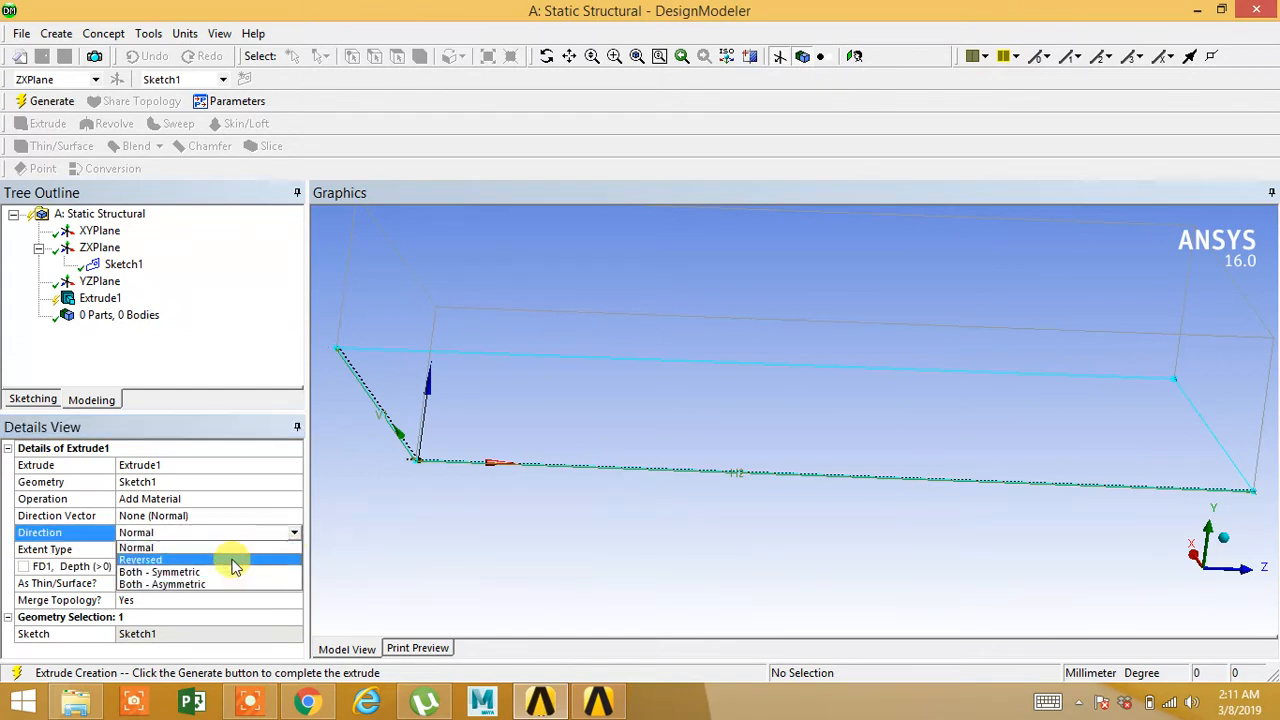
click(232, 564)
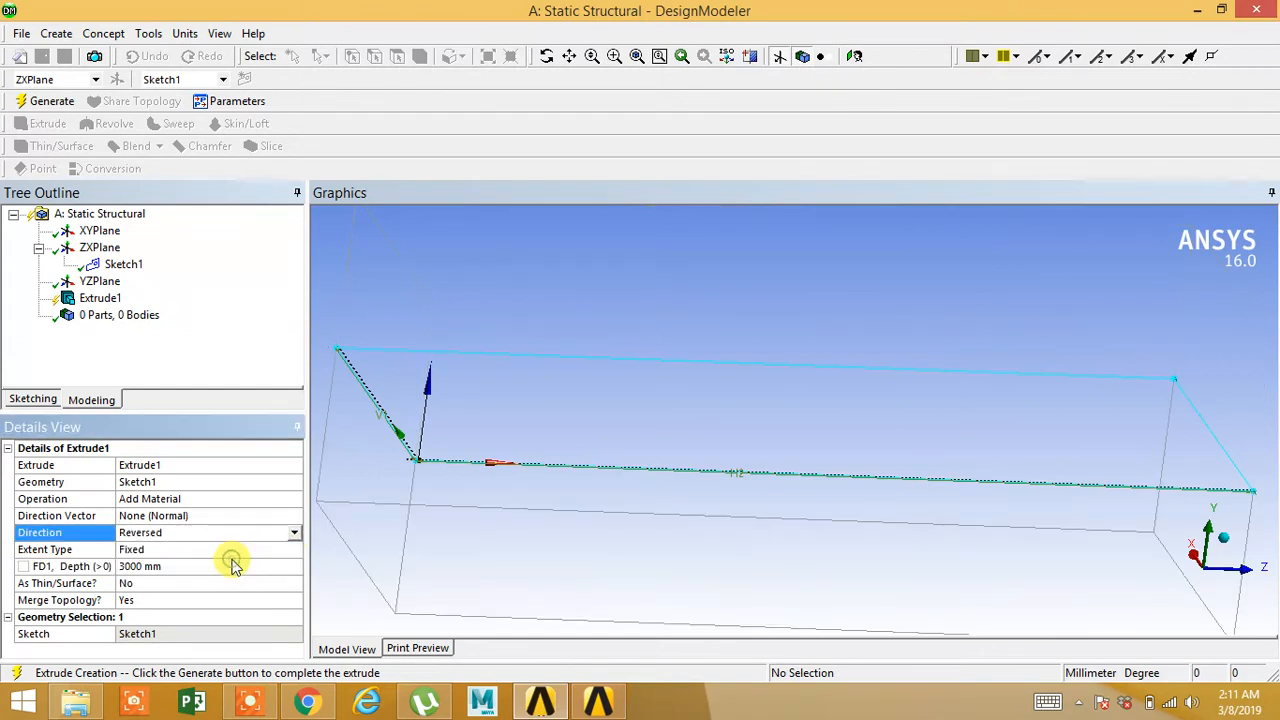
click(48, 104)
middle_drag(657, 537, 788, 518)
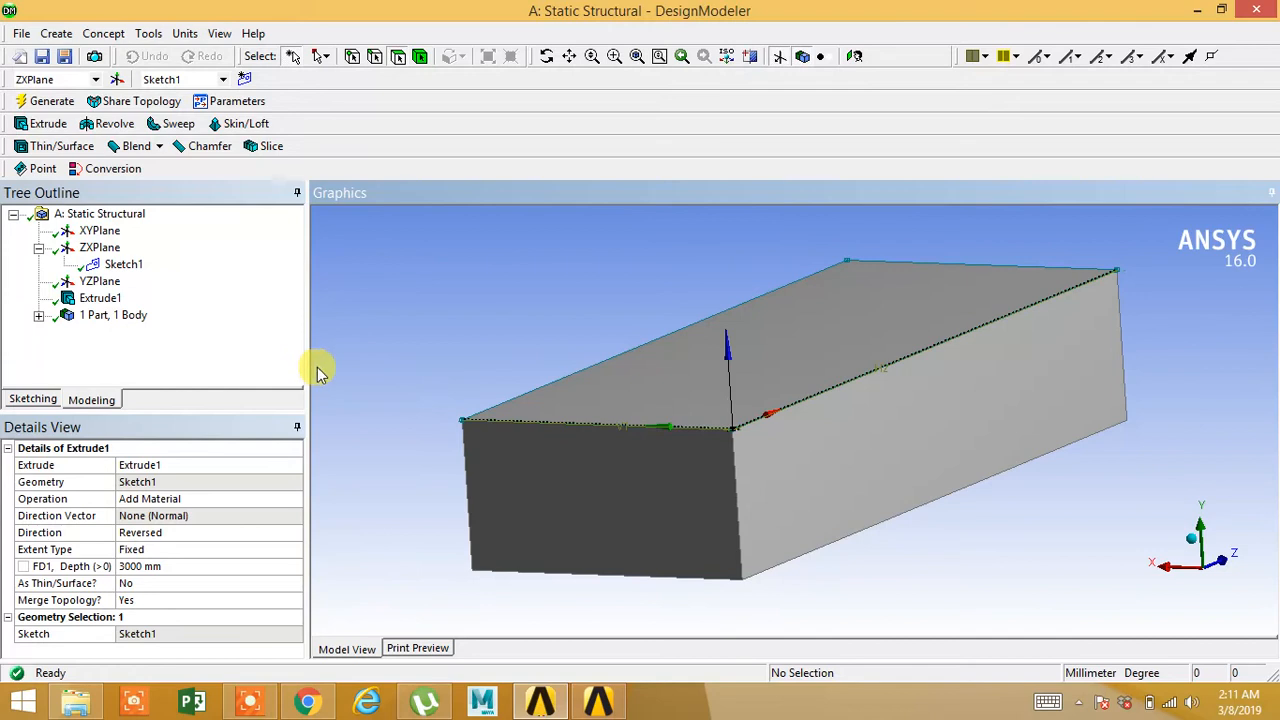
Step: Create a new plane of type From Face on the block's large upper face and generate it
click(118, 80)
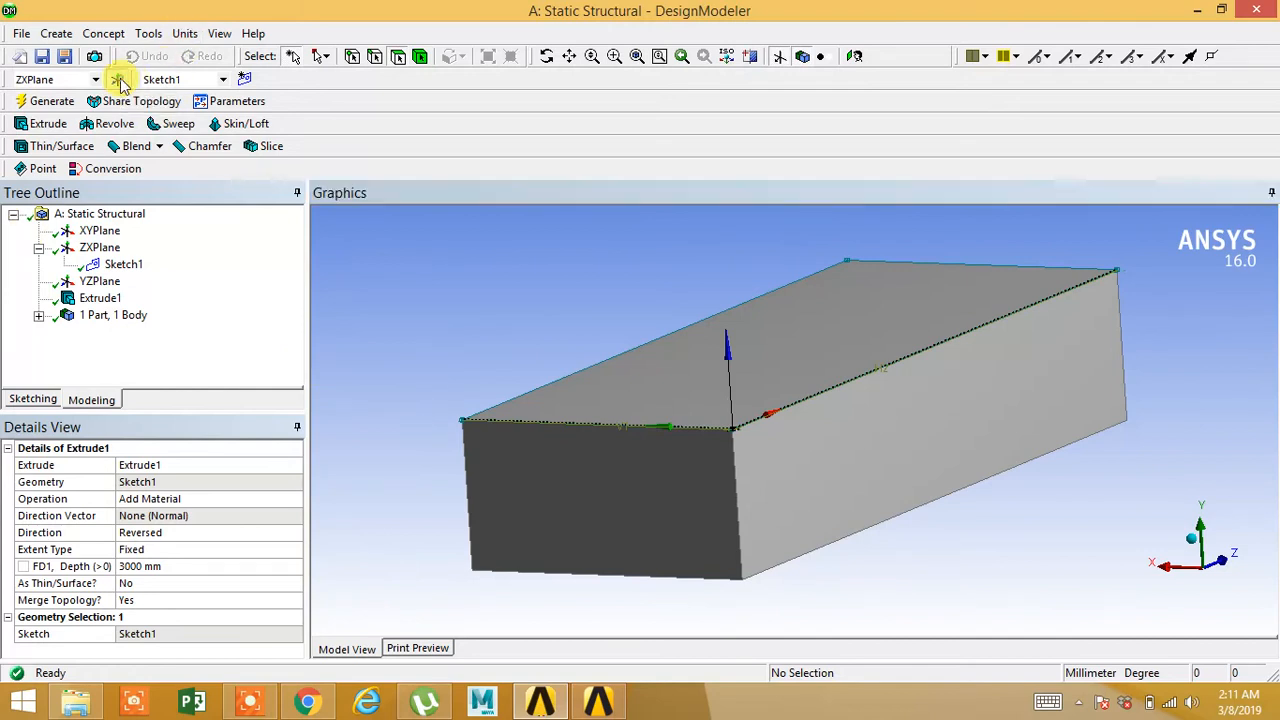
click(240, 483)
click(287, 482)
click(280, 515)
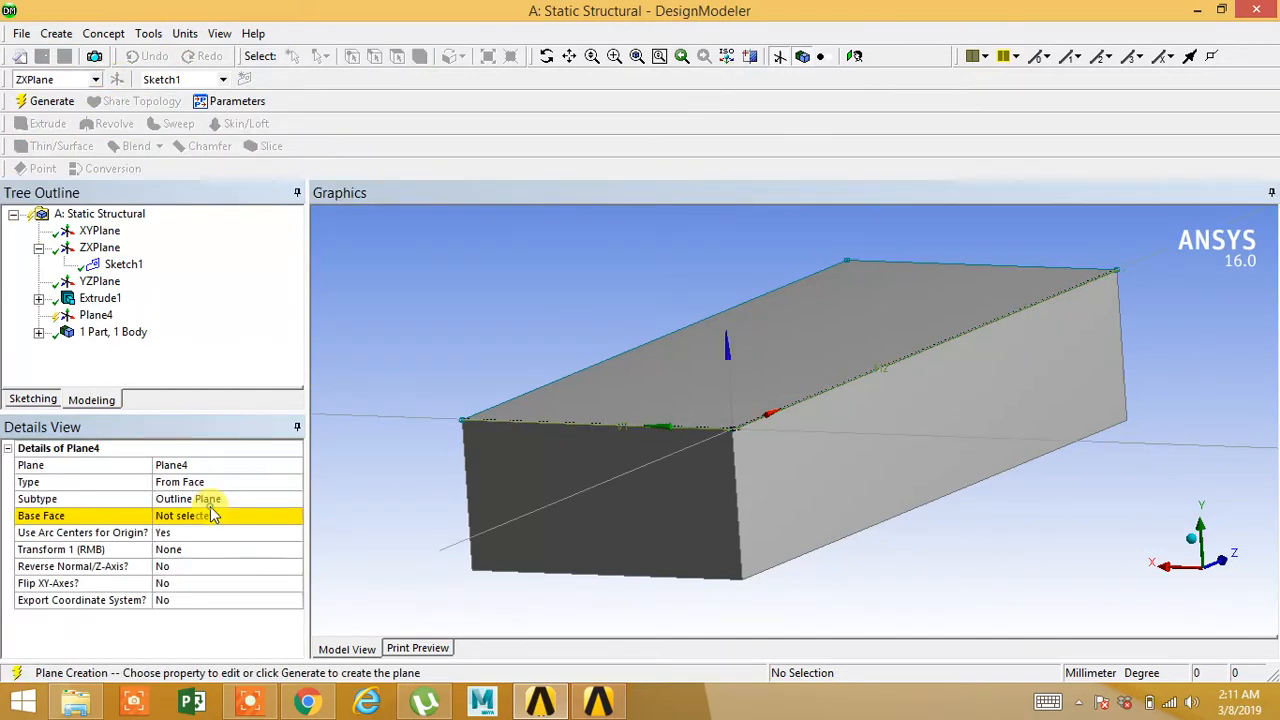
click(690, 418)
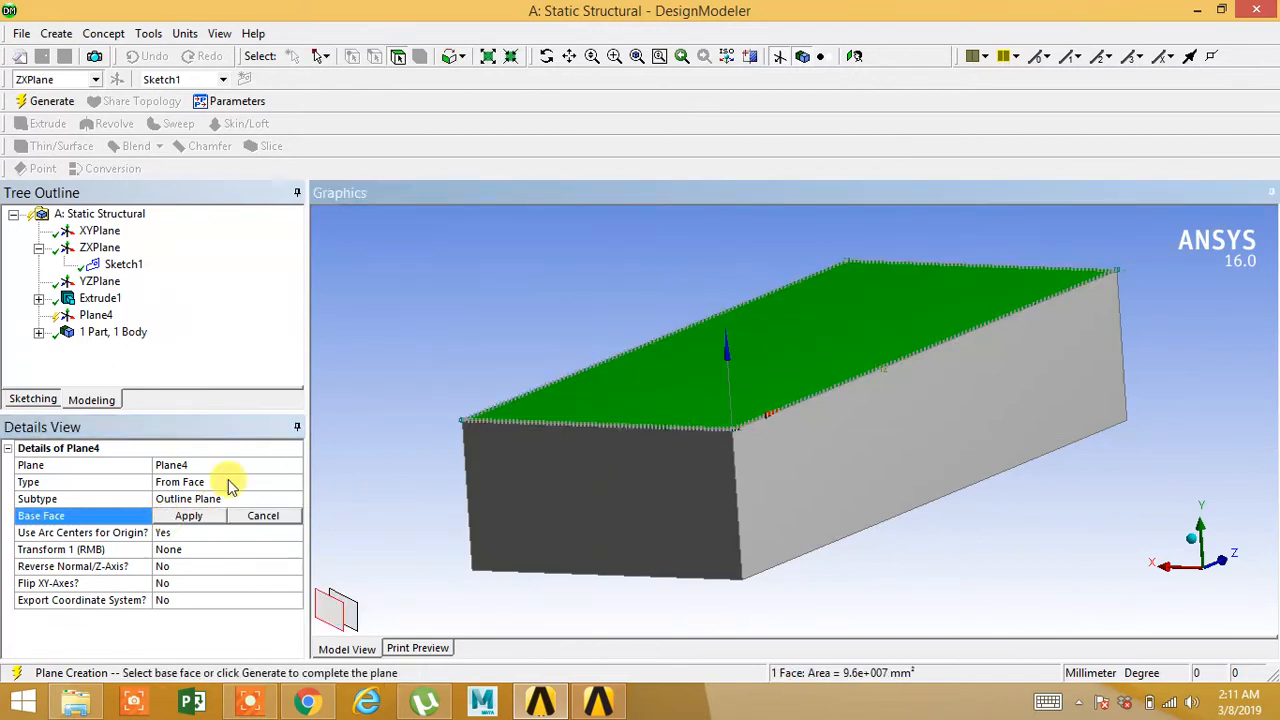
click(188, 515)
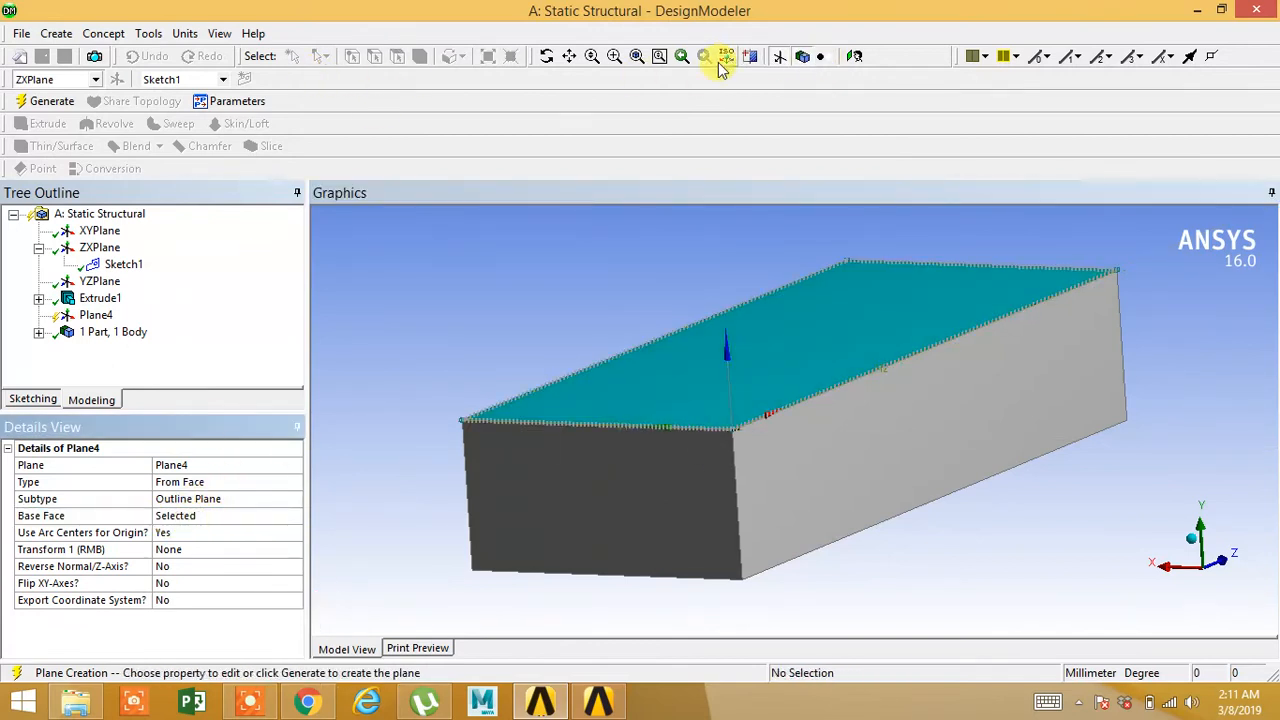
click(64, 104)
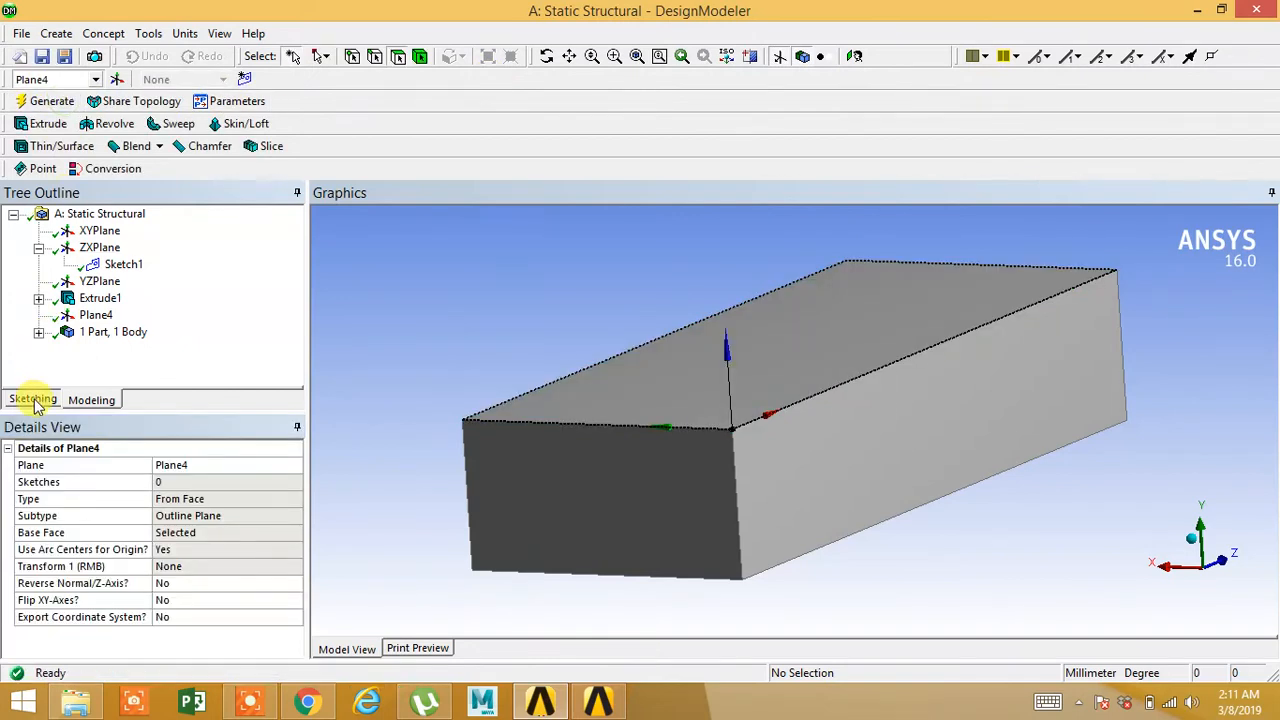
Step: Sketch a rectangle on the new plane, about 2400 mm from the origin-side short edge and about 1300 mm from the other edges
click(33, 399)
click(856, 57)
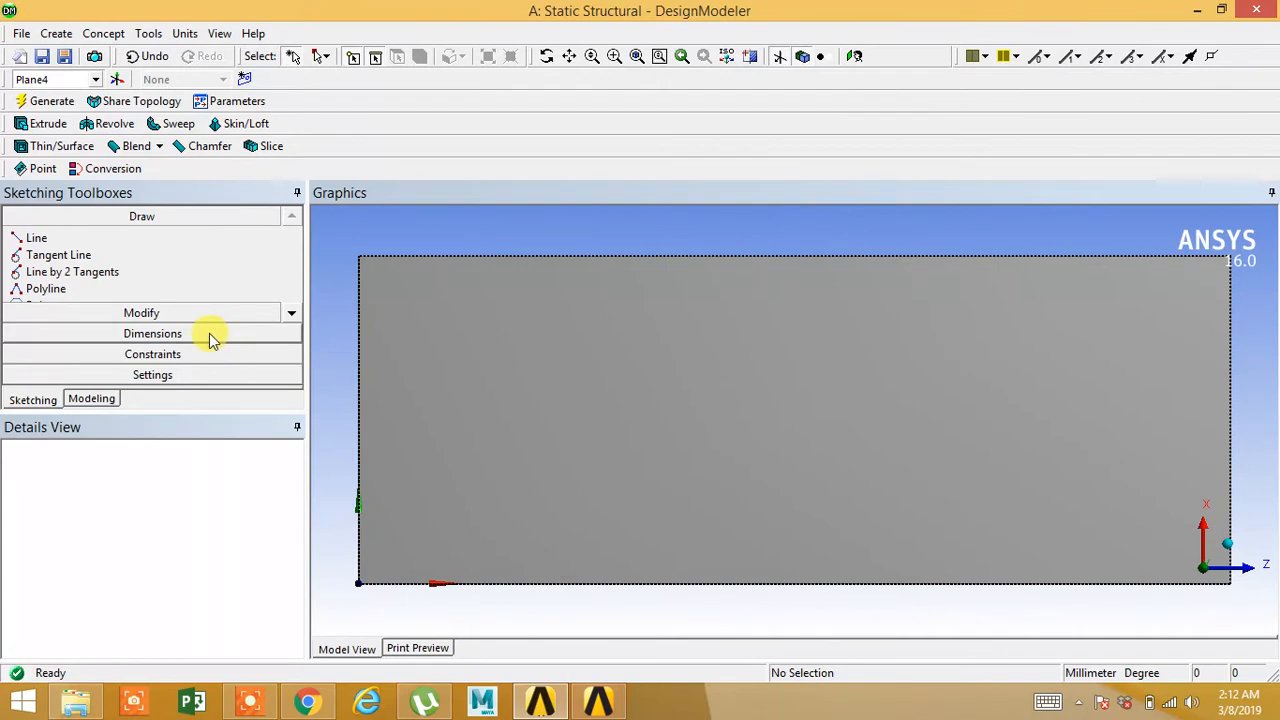
click(293, 318)
click(293, 318)
click(50, 272)
click(488, 327)
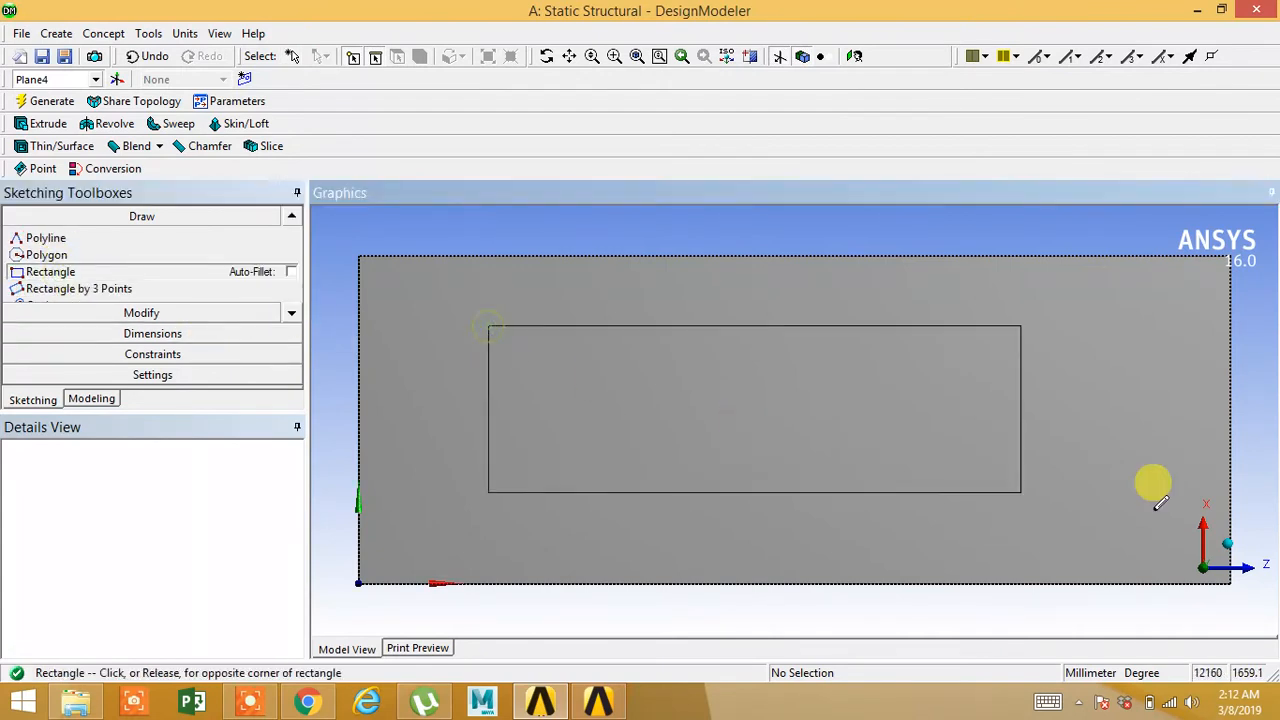
click(1160, 514)
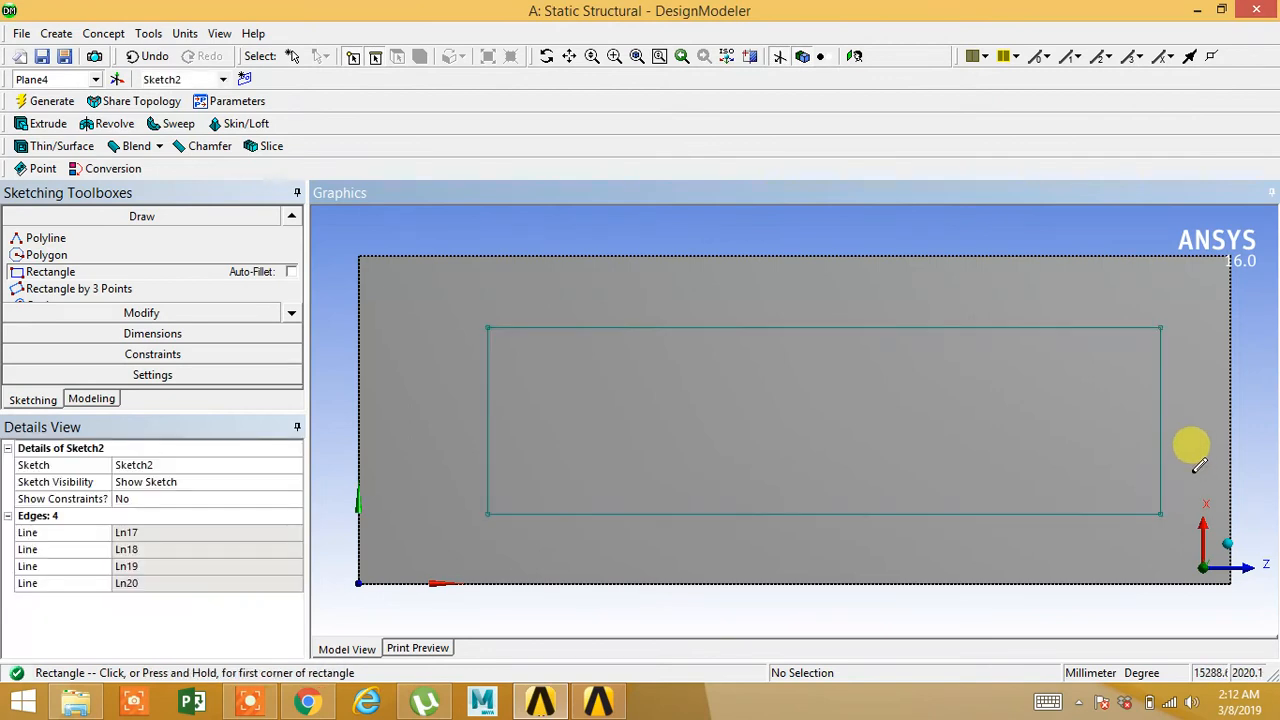
Step: Add Length/Distance dimensions from the rectangle's long and short edges nearest the origin to the matching block edges
click(152, 334)
click(100, 330)
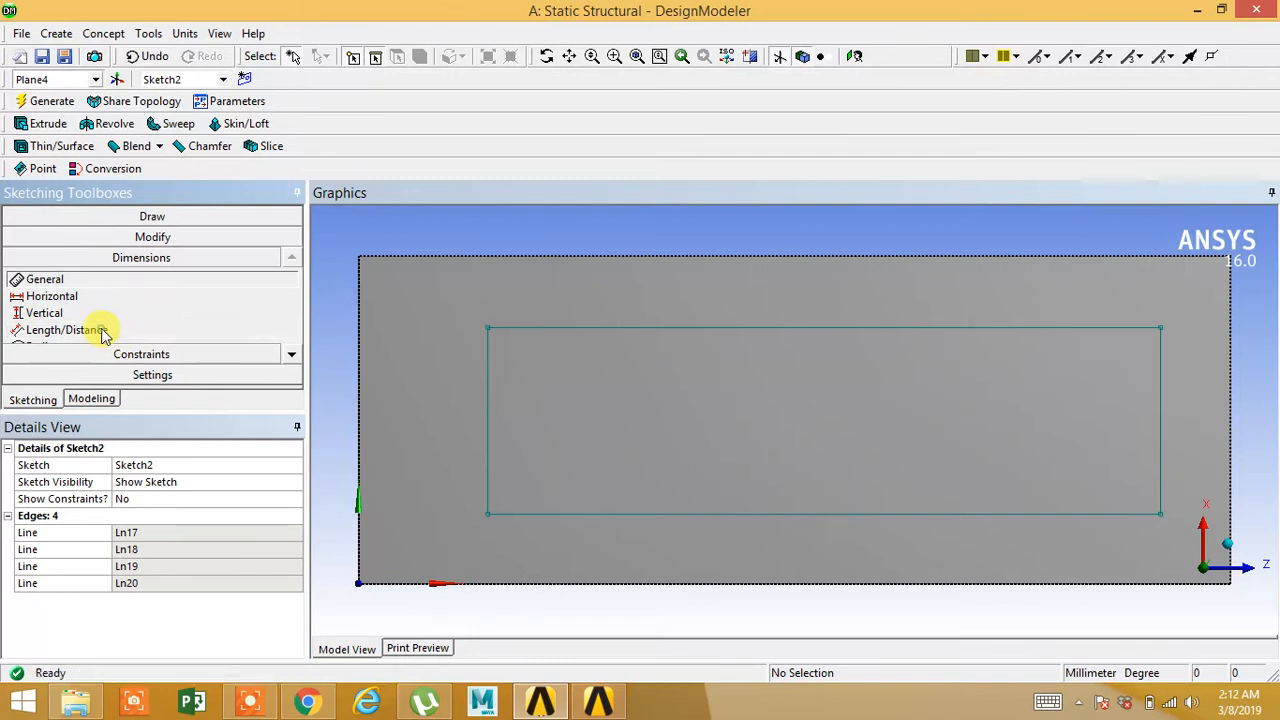
click(547, 516)
click(562, 586)
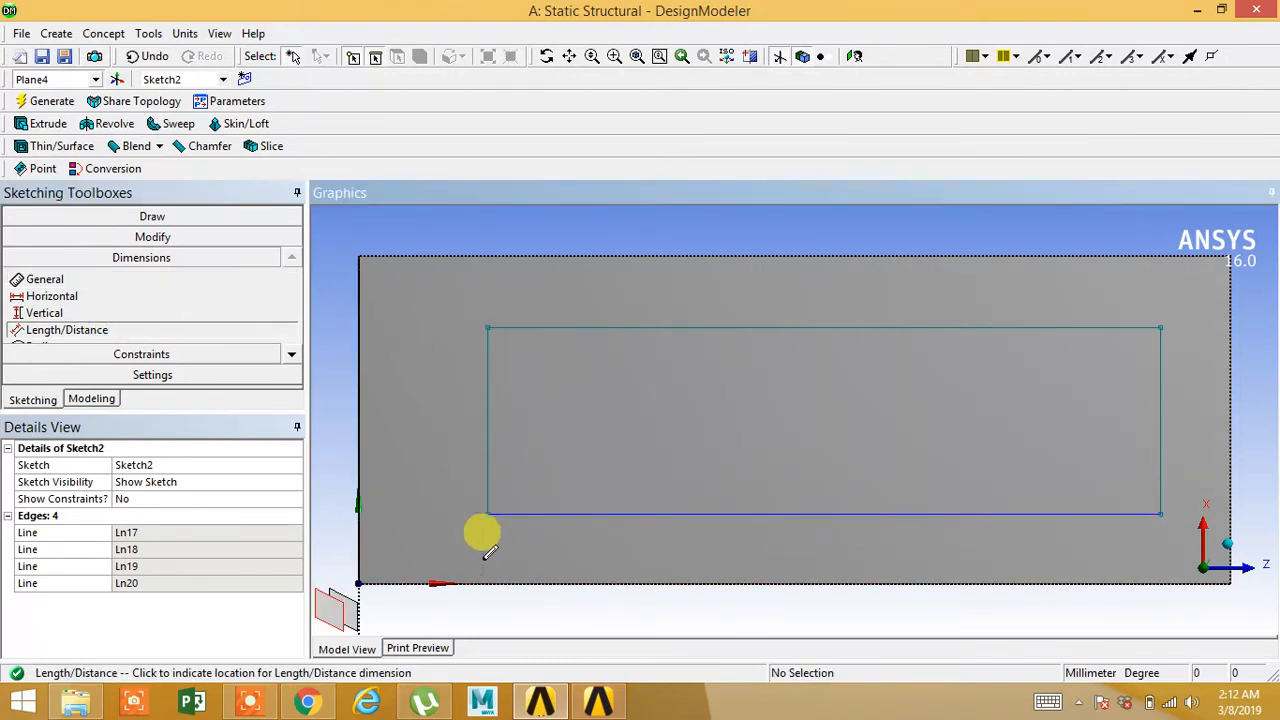
click(480, 531)
click(359, 410)
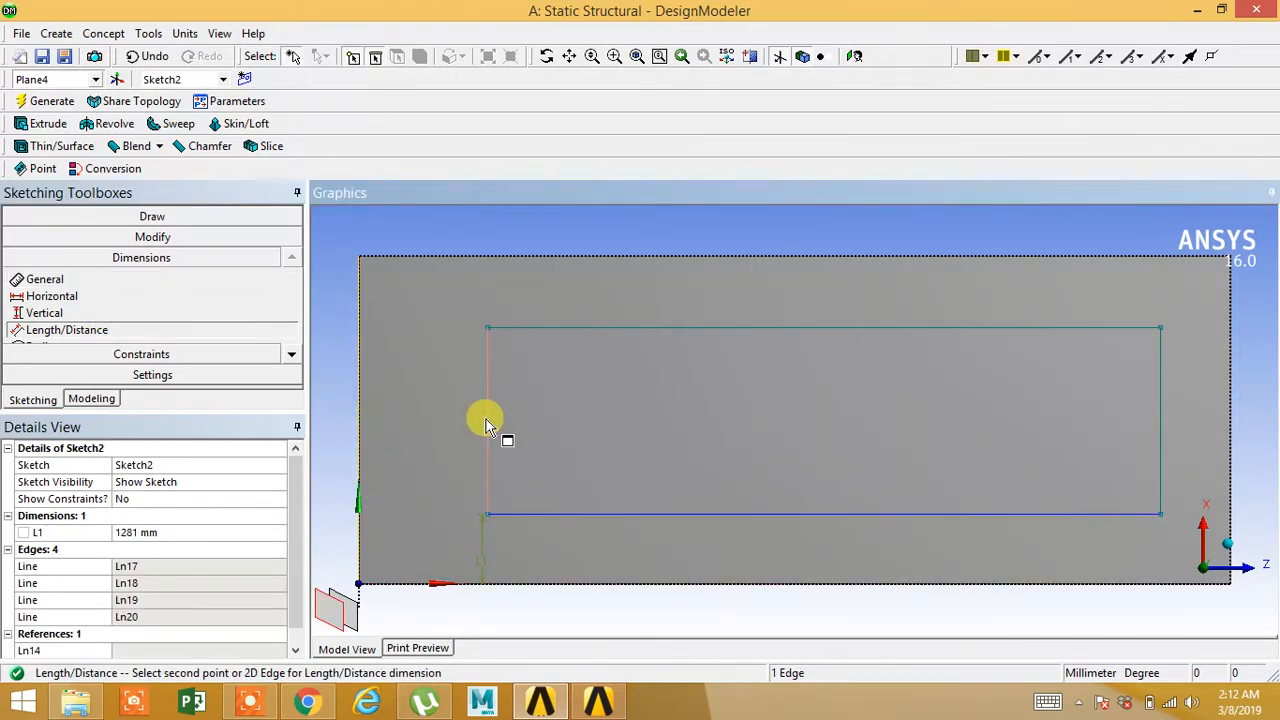
click(486, 418)
click(465, 373)
Step: Add Length/Distance dimensions from the rectangle's two remaining edges to the far long and short edges of the block
click(588, 329)
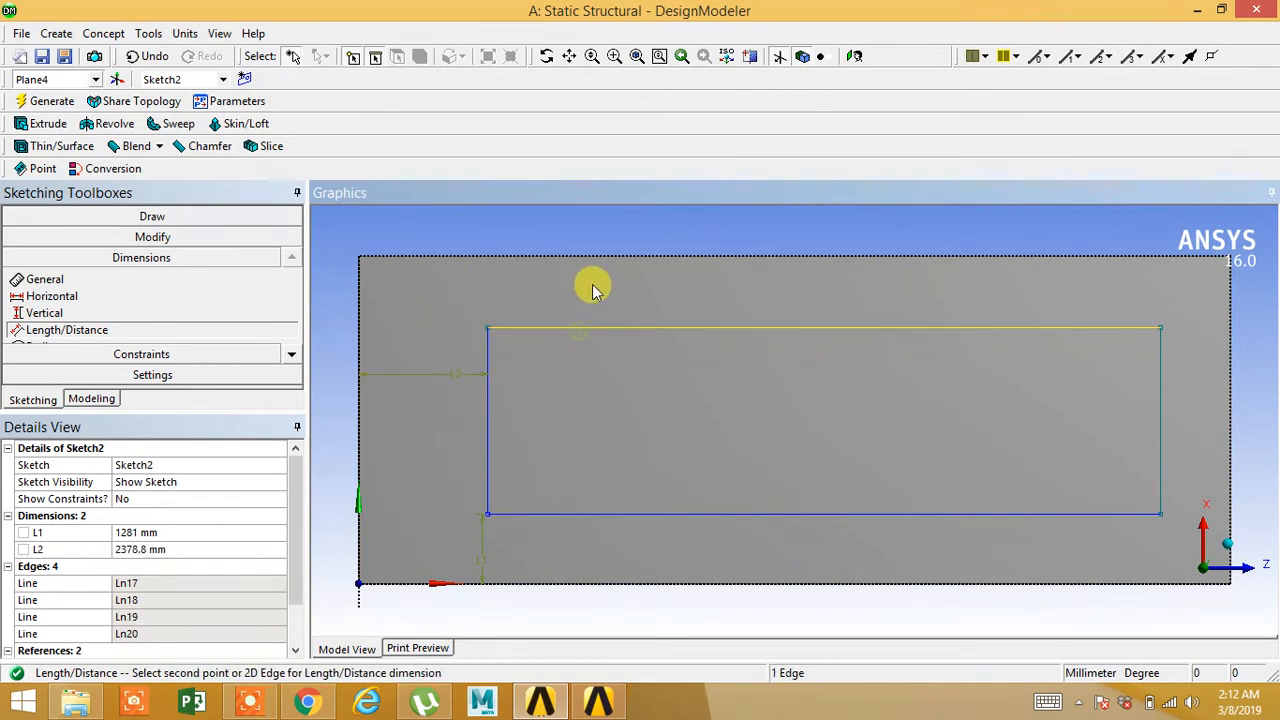
click(601, 257)
click(516, 228)
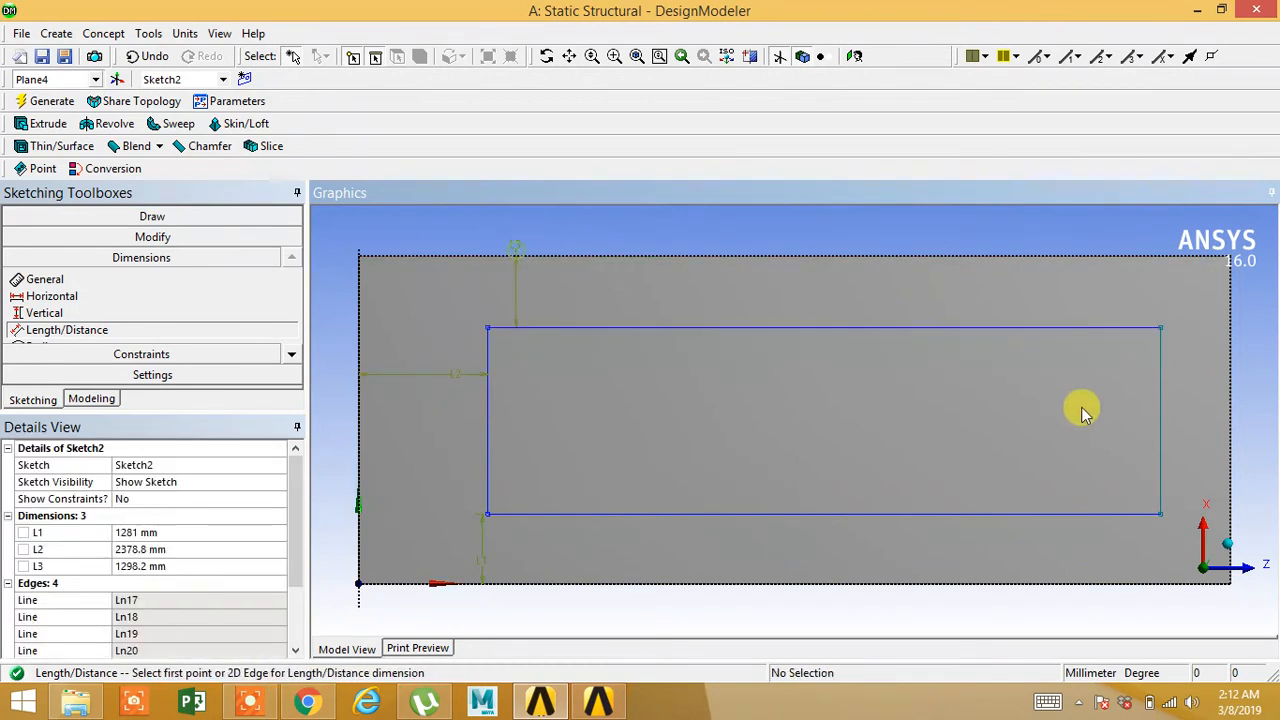
click(1159, 397)
click(1229, 396)
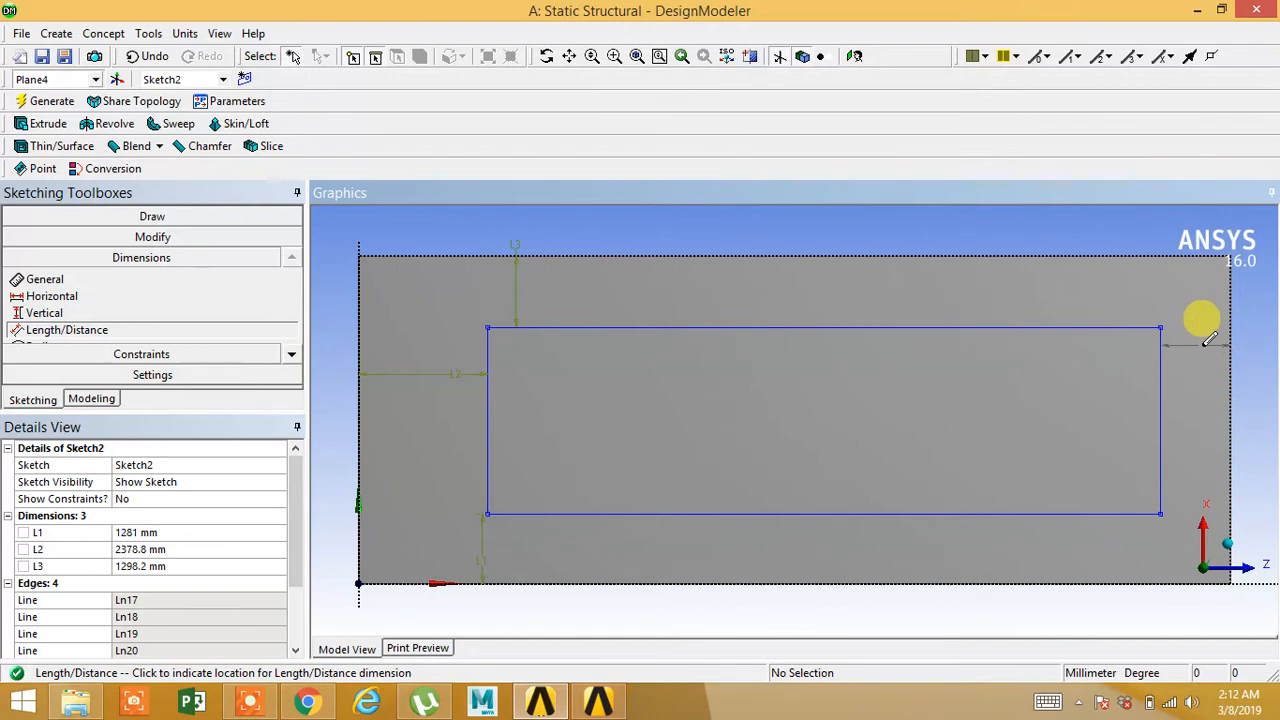
click(1198, 347)
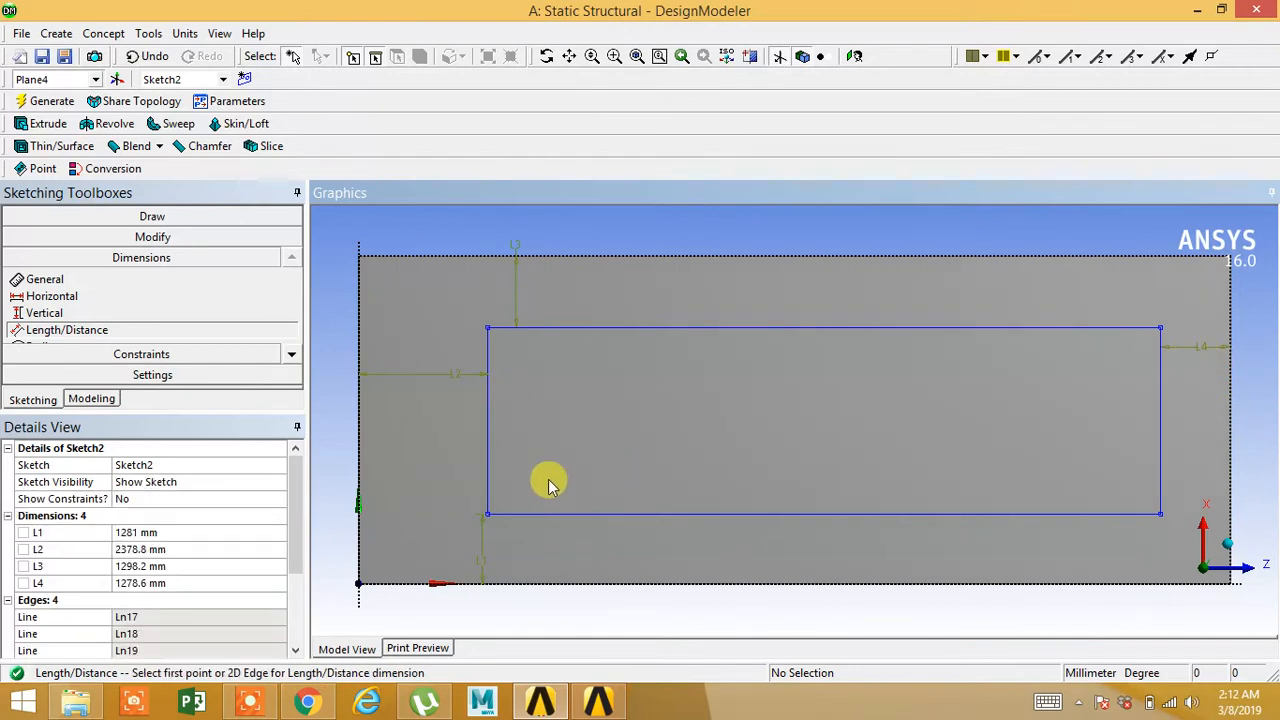
Step: Set all four offsets L1 to L4 between the rectangle and the block edges to 2000 mm
click(201, 532)
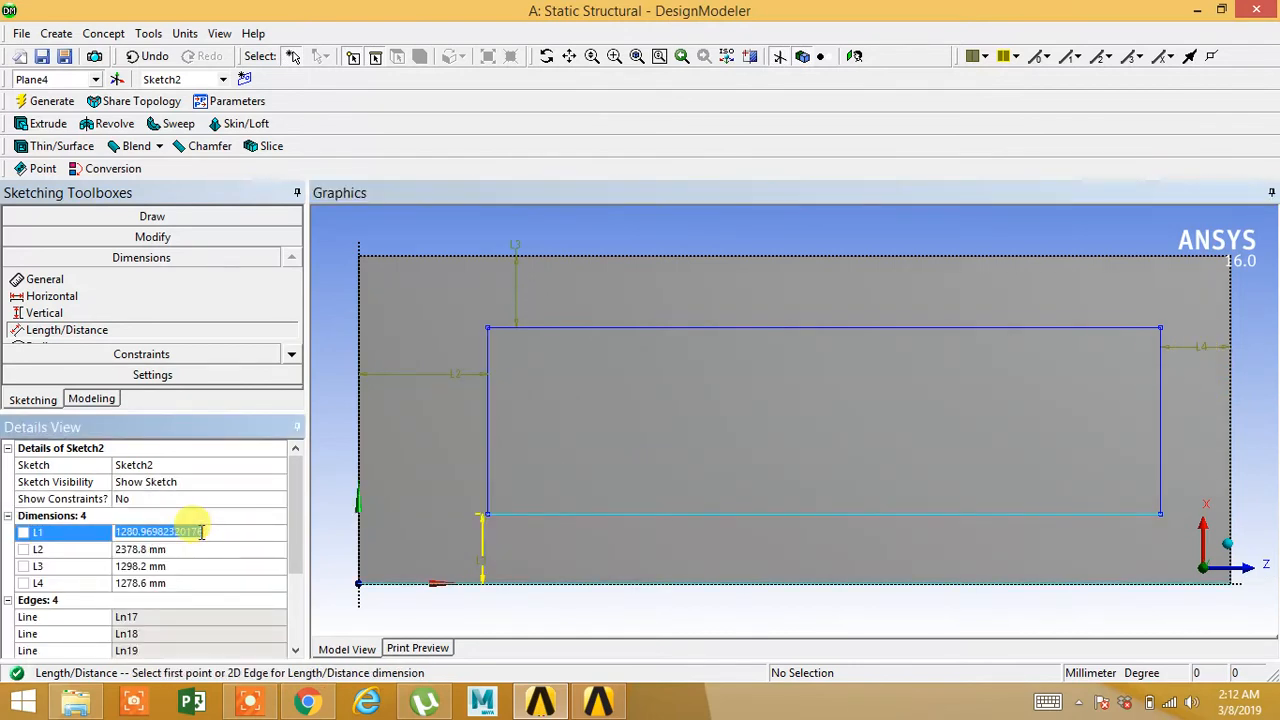
text(2E3)
click(147, 550)
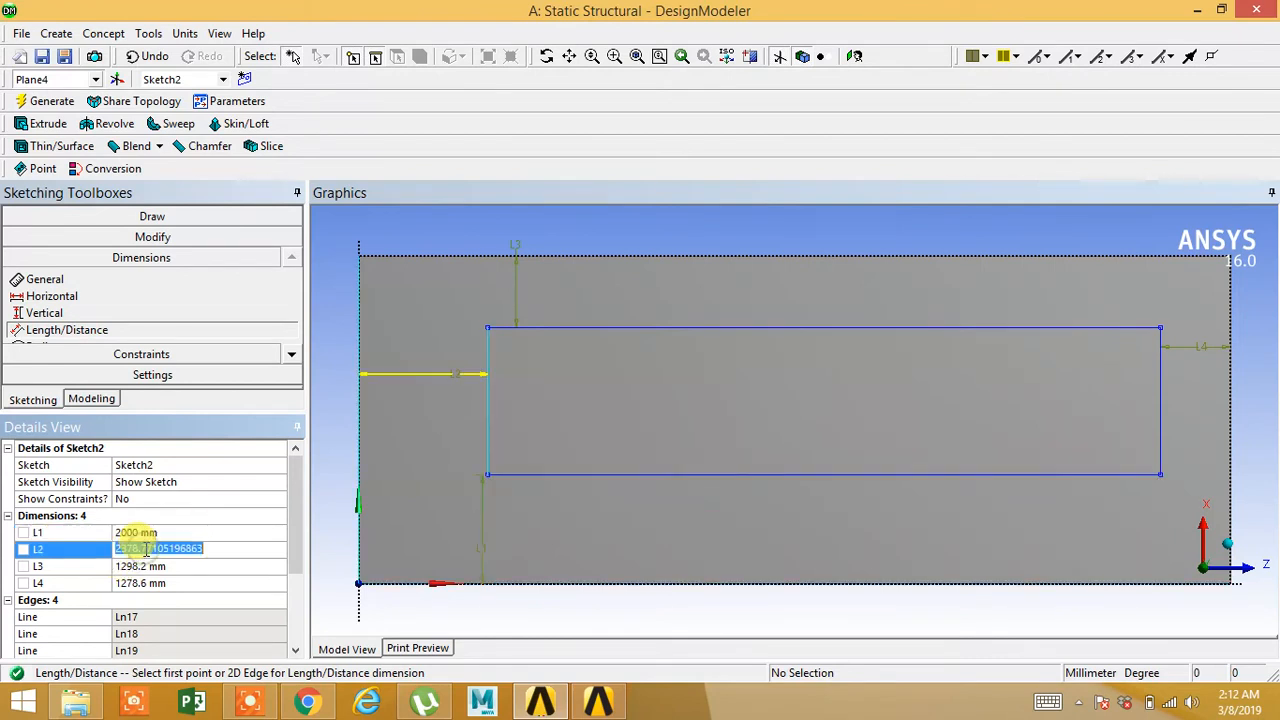
text(E3)
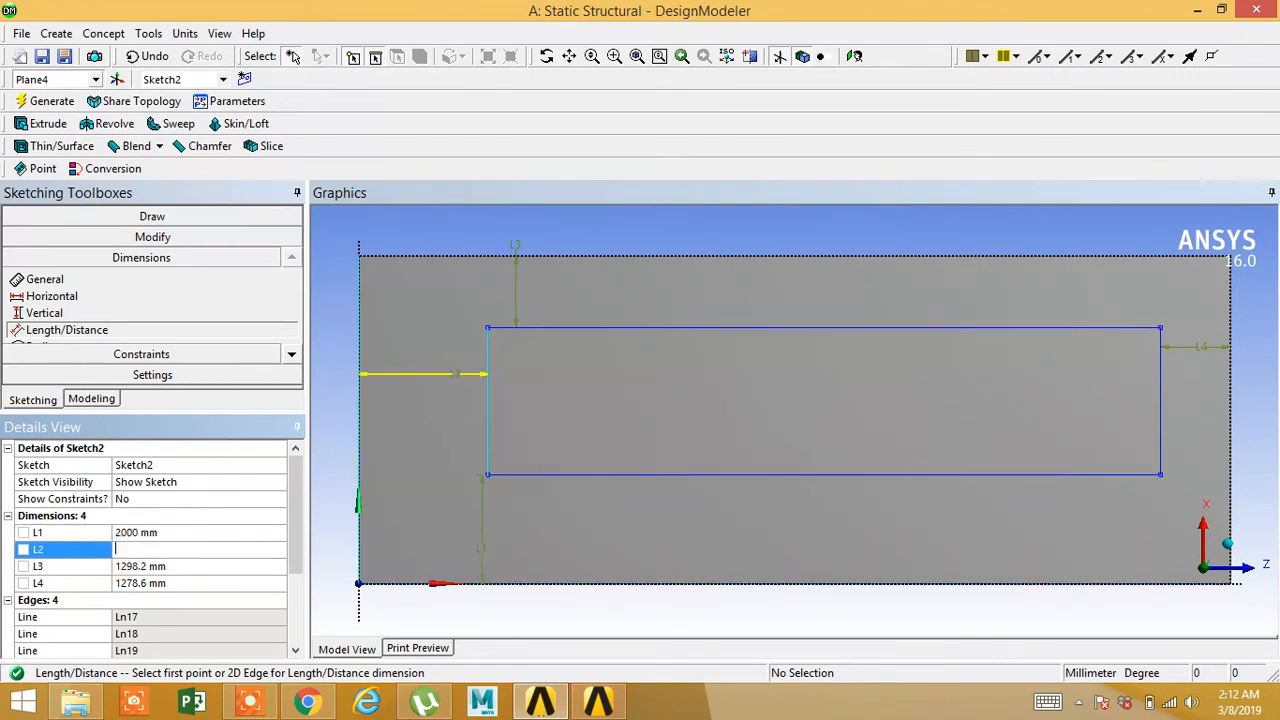
click(150, 566)
text(2E)
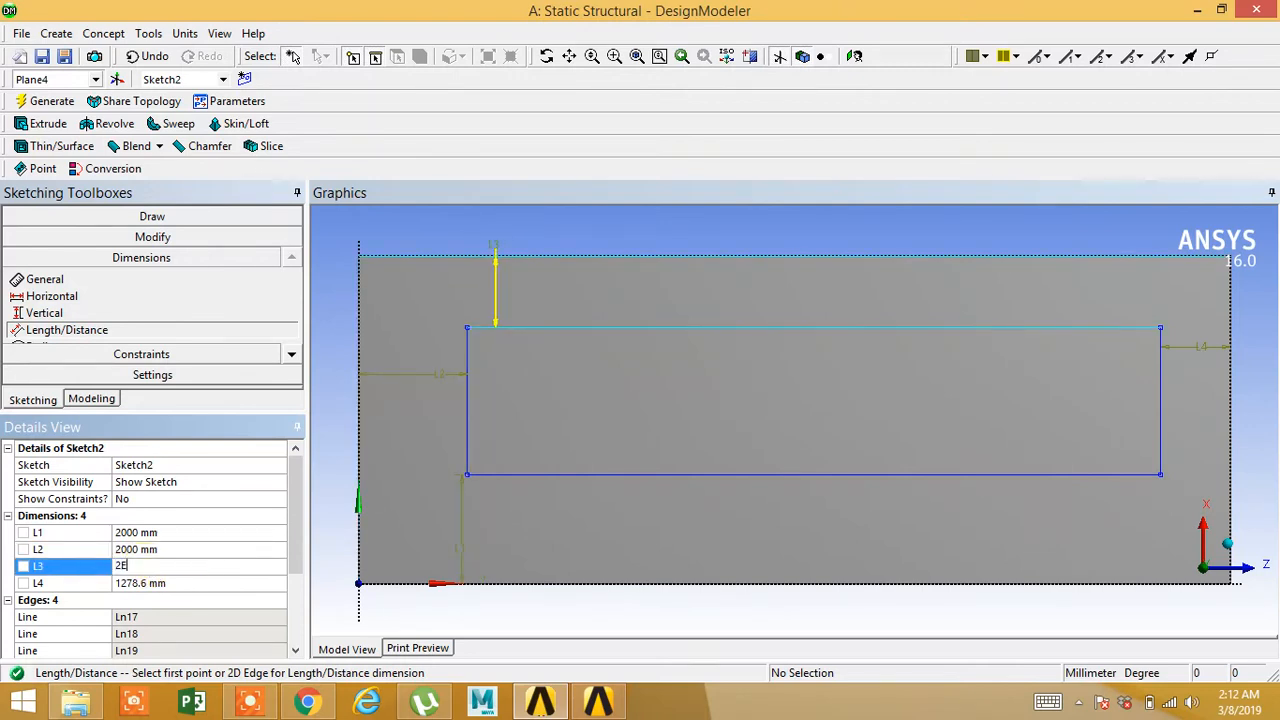
text(3)
click(153, 584)
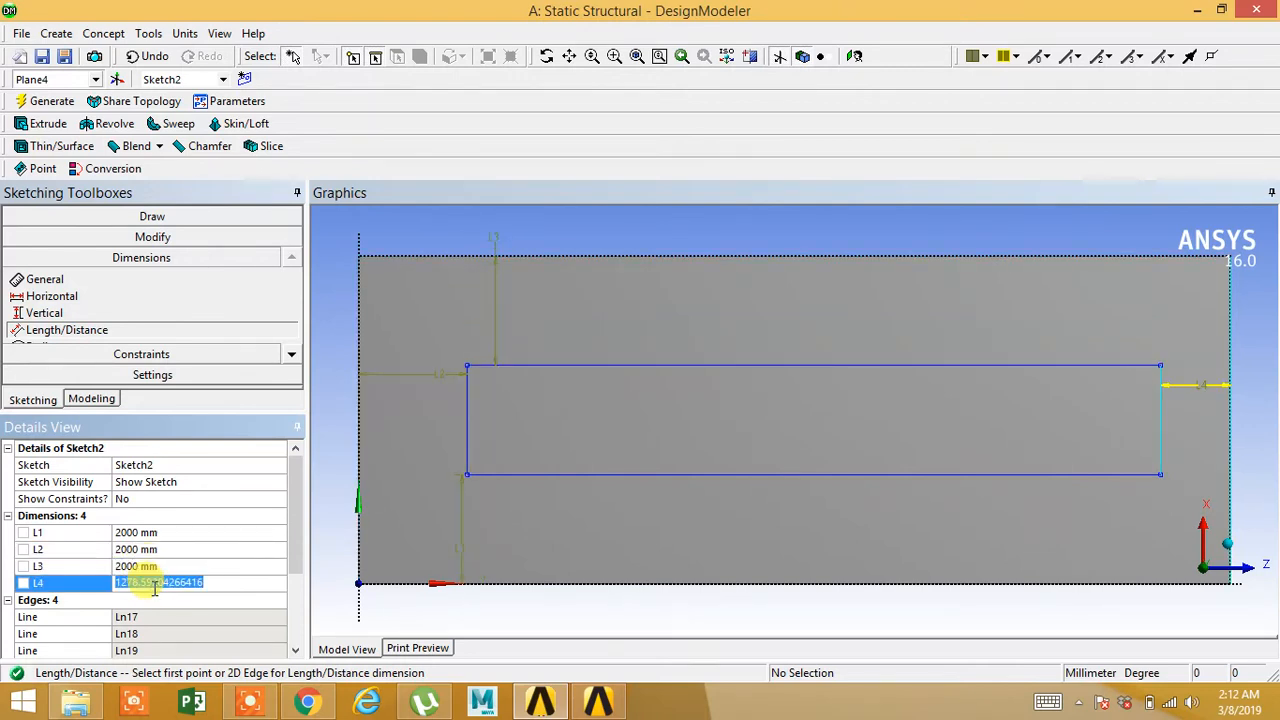
text(2000)
key(Return)
Step: Set up an Extrude of Sketch2 with the Slice Material operation
mouse_move(686, 611)
middle_down()
mouse_move(689, 589)
mouse_move(795, 537)
middle_up()
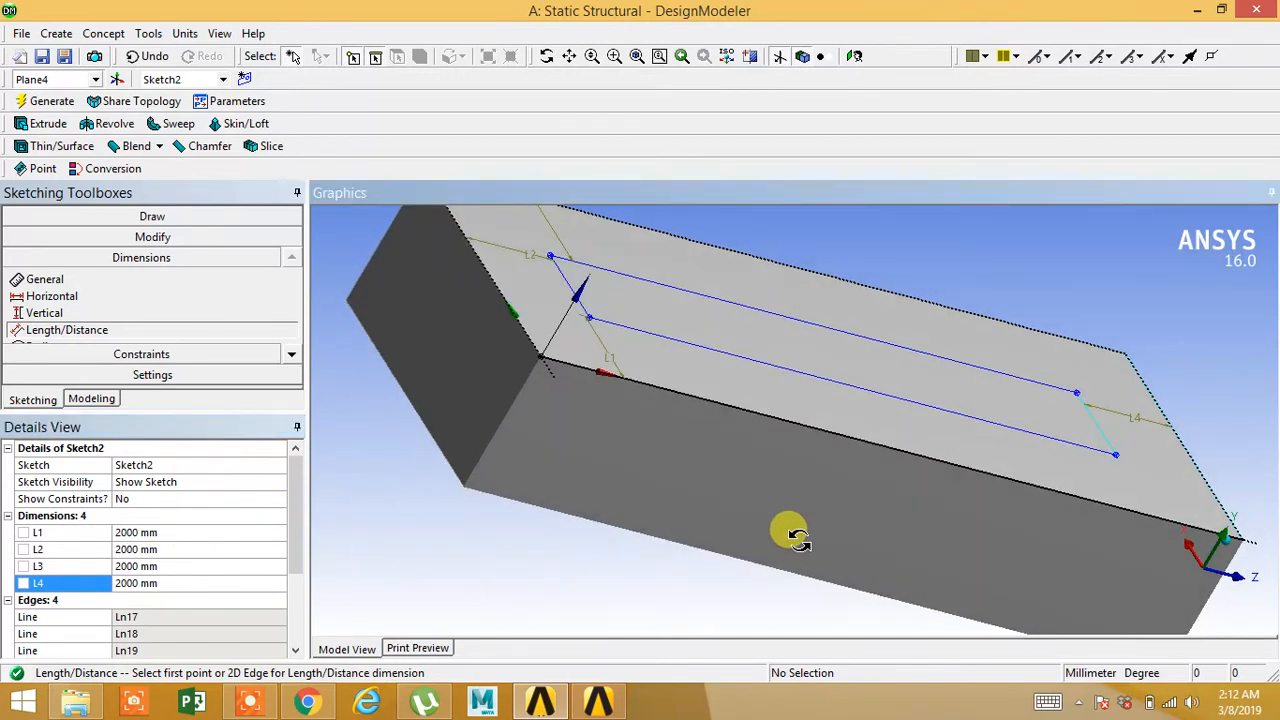
click(91, 399)
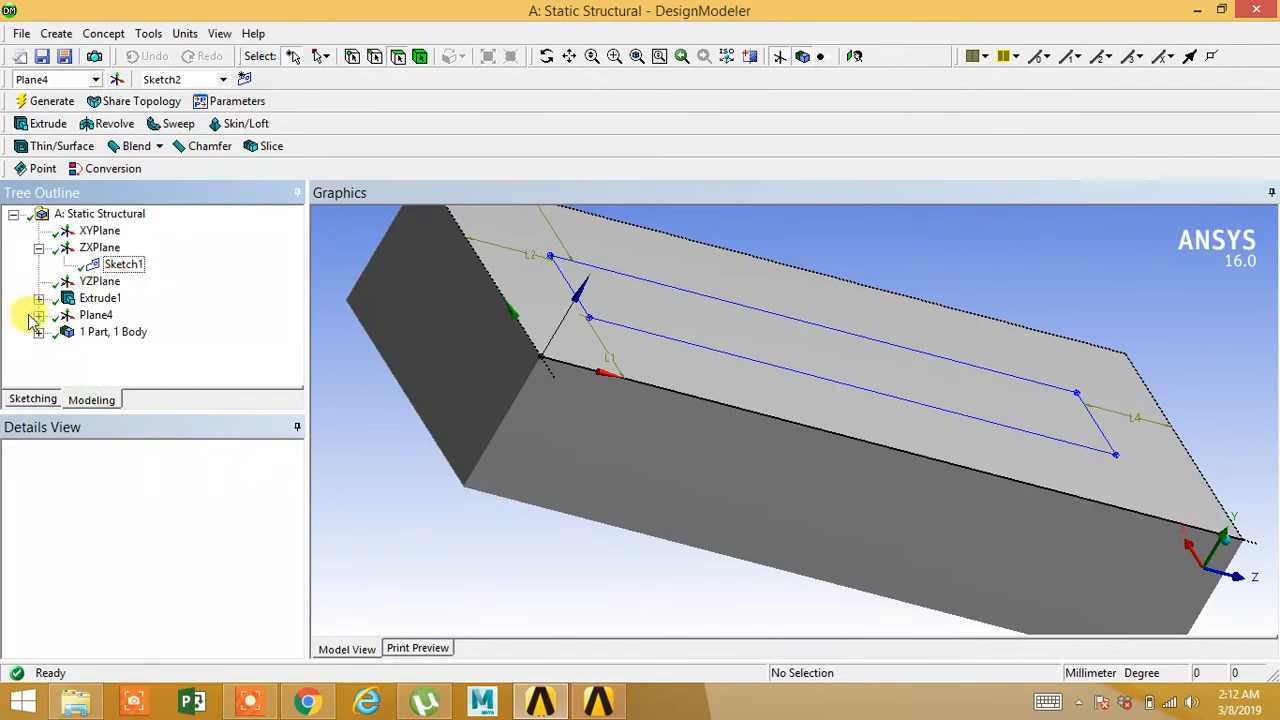
click(38, 315)
click(122, 331)
mouse_move(684, 452)
mouse_down()
mouse_move(714, 471)
mouse_move(680, 438)
mouse_up()
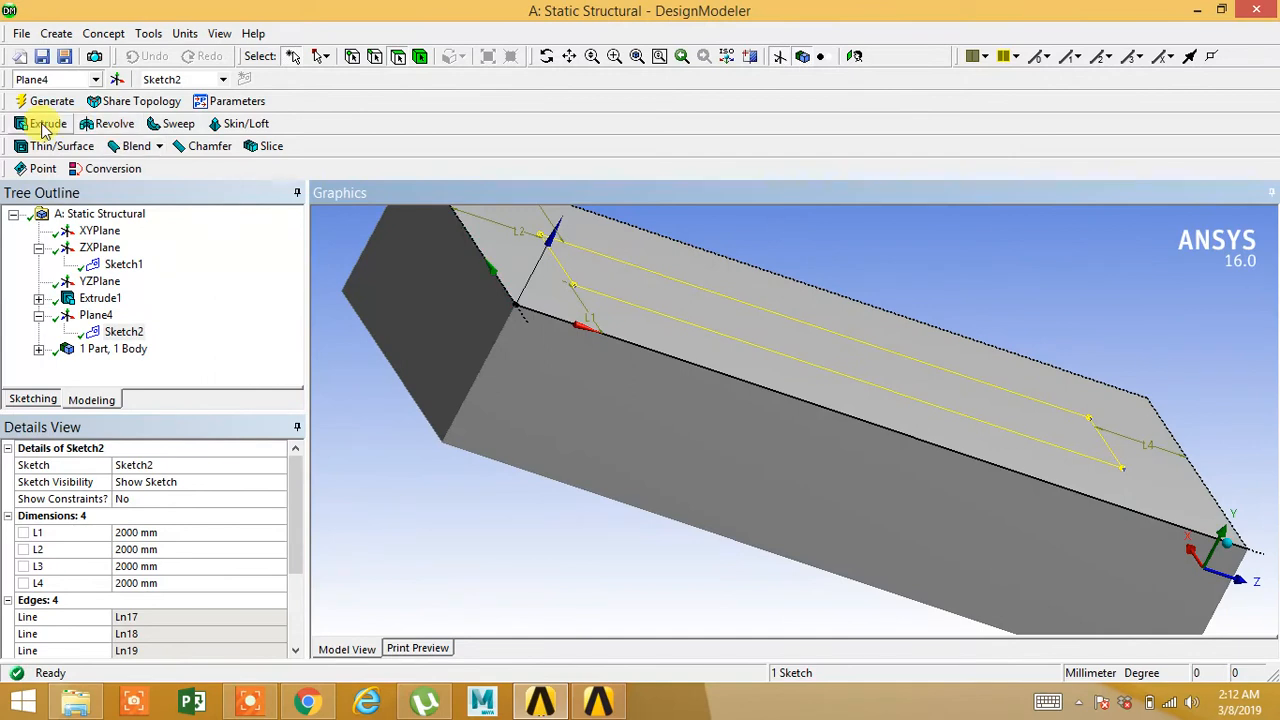
click(45, 124)
click(163, 482)
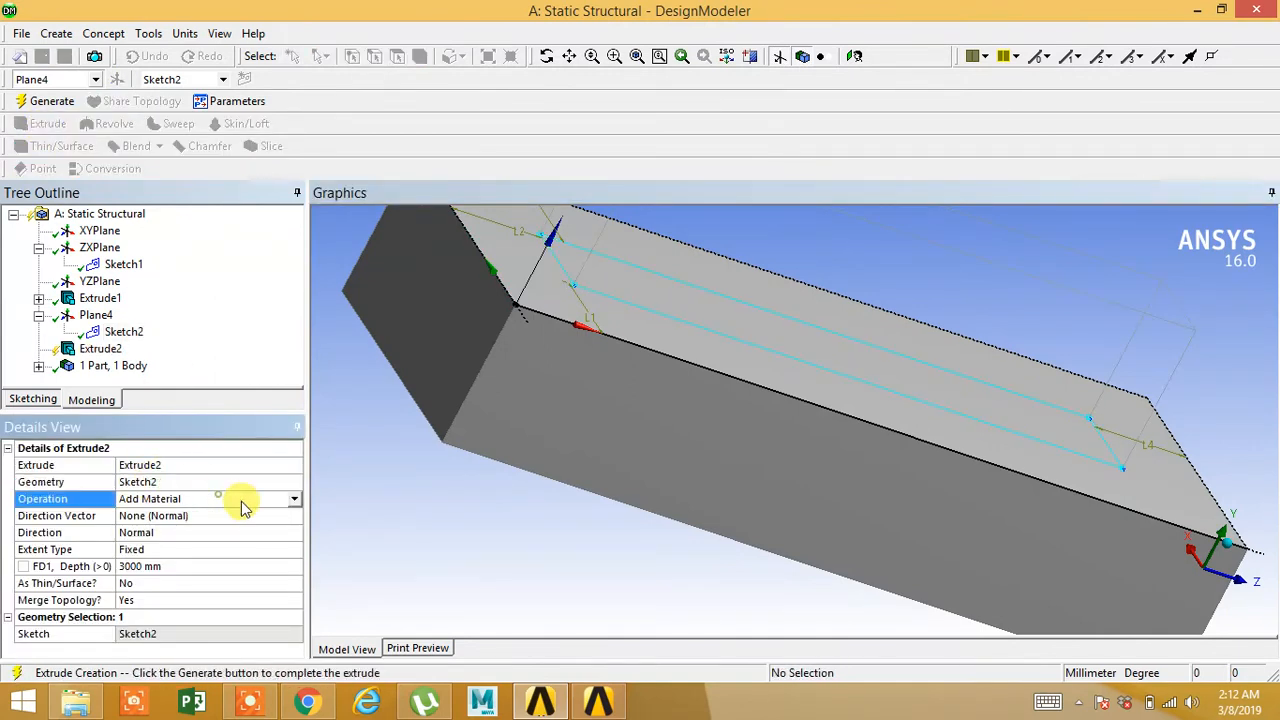
click(294, 499)
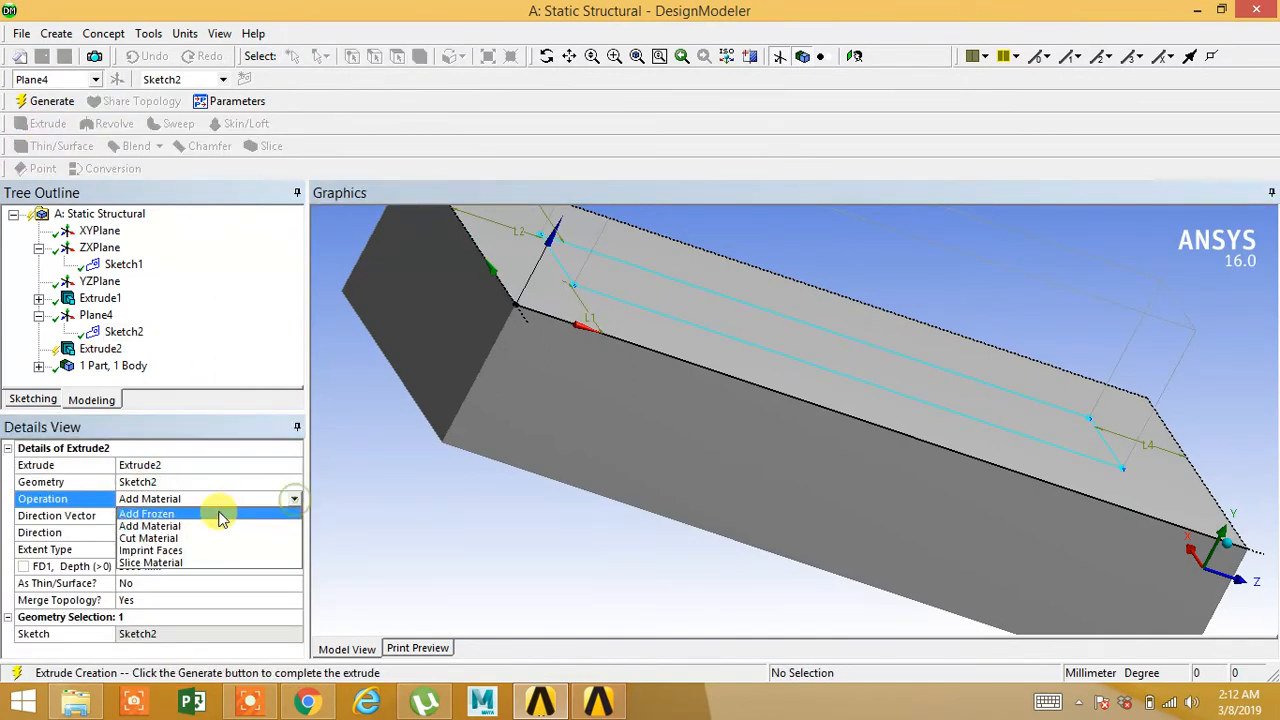
click(190, 563)
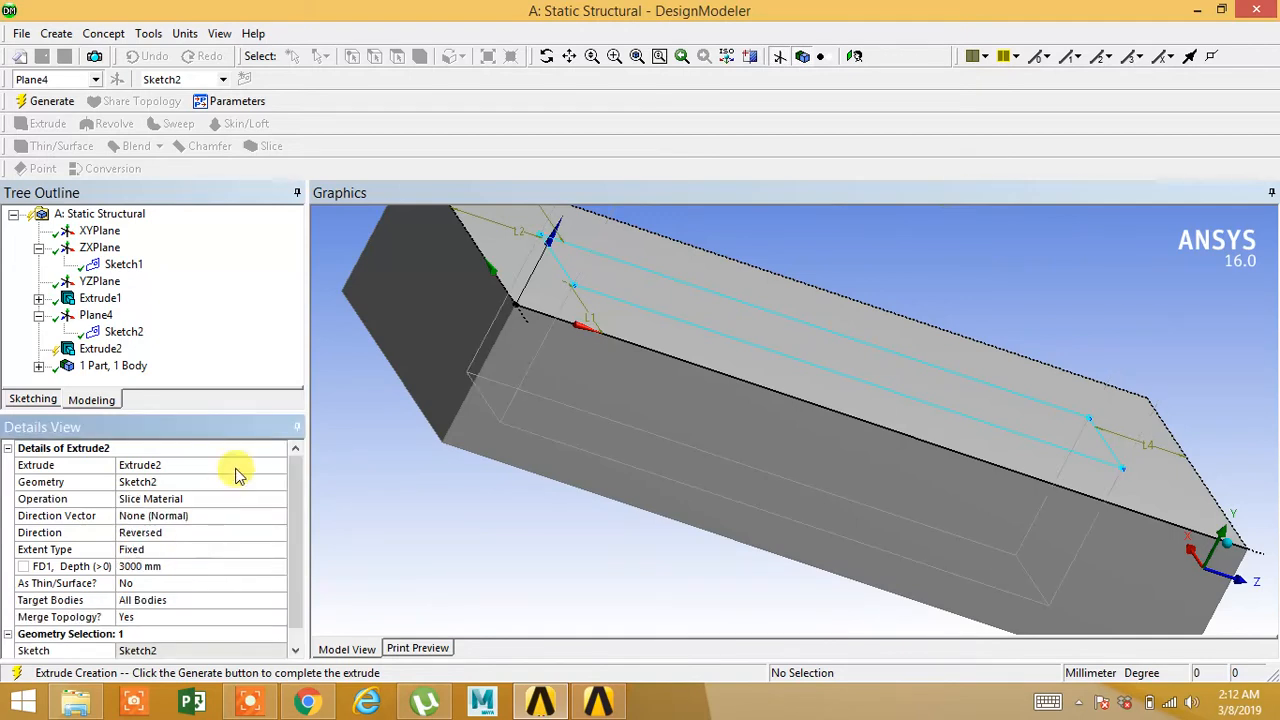
Step: Set the slice extrusion's depth to 300 mm and generate it
click(166, 566)
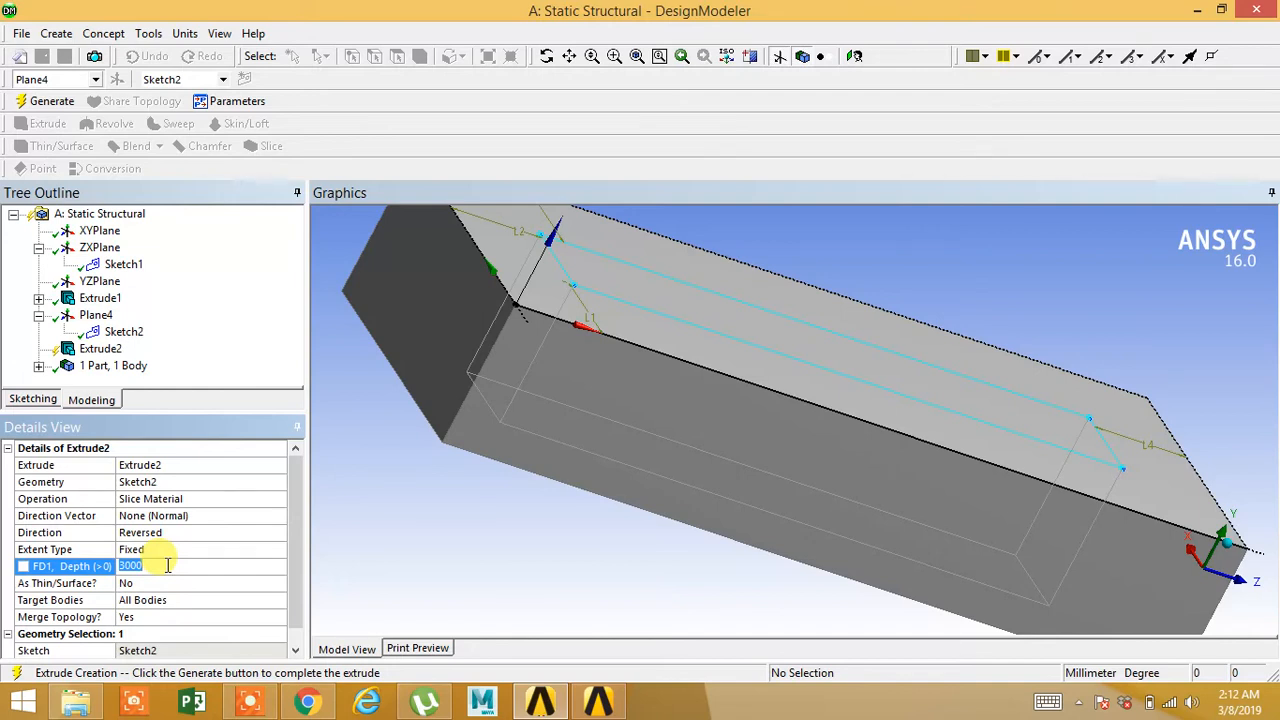
text(3)
key(Return)
middle_drag(486, 591, 568, 592)
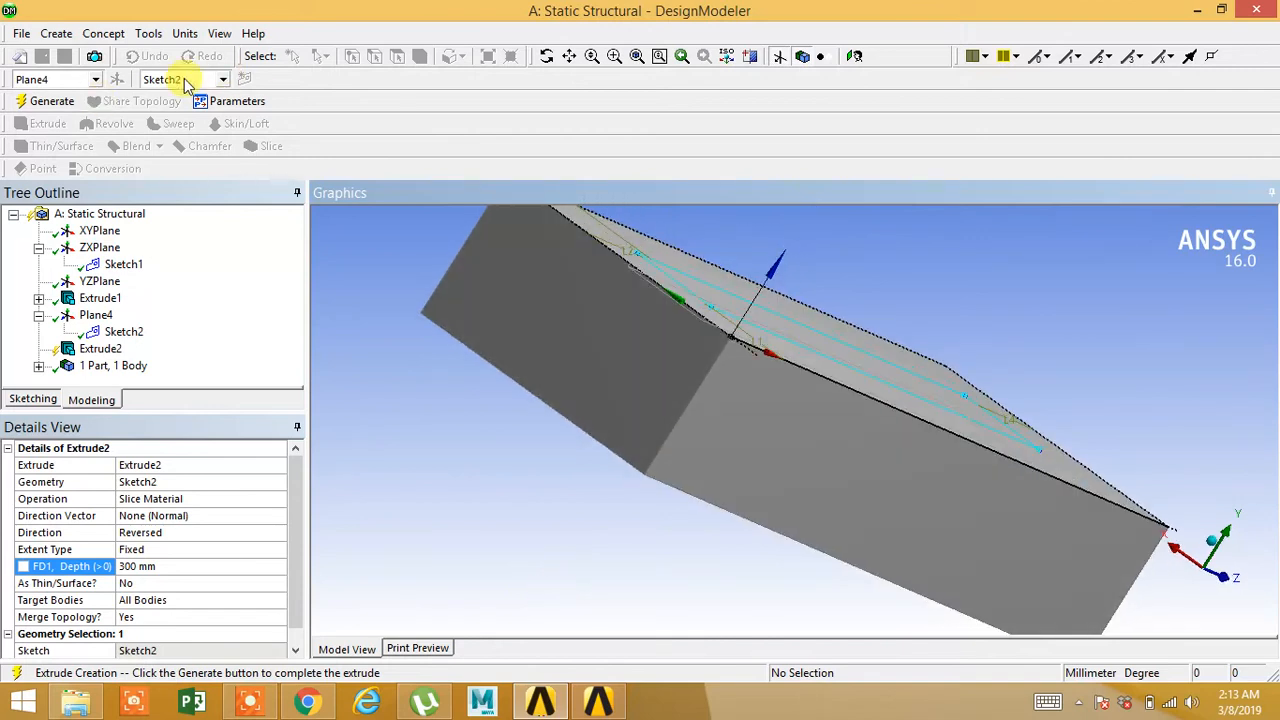
click(70, 105)
middle_drag(763, 391, 686, 443)
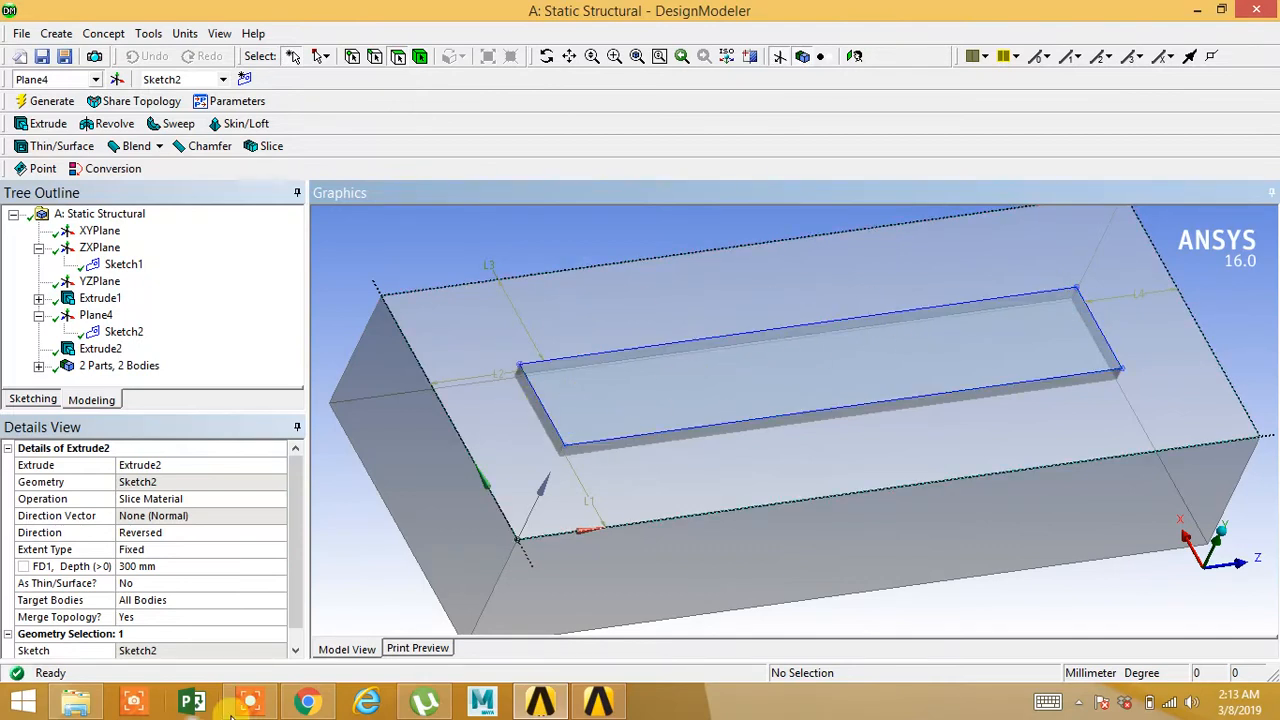
Step: Switch to Workbench, open the Model cell in Mechanical, and assign CLAY SOIL to the large outer solid
click(538, 695)
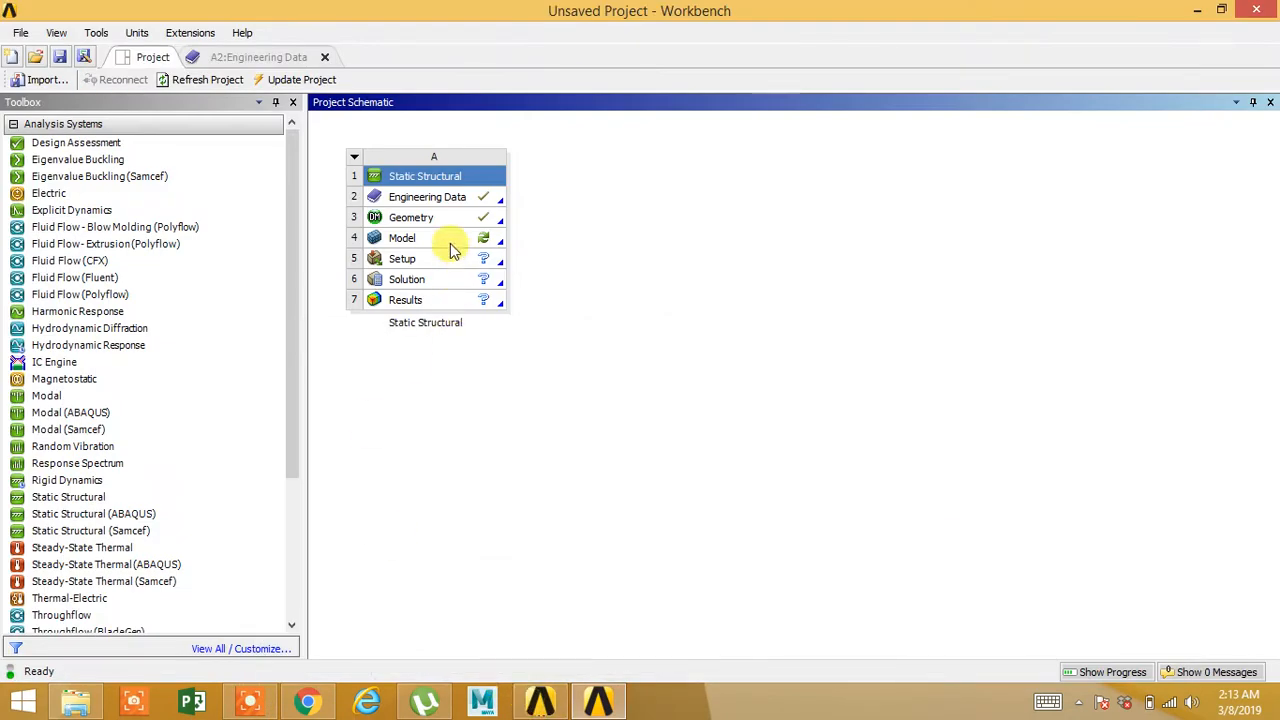
double_click(450, 243)
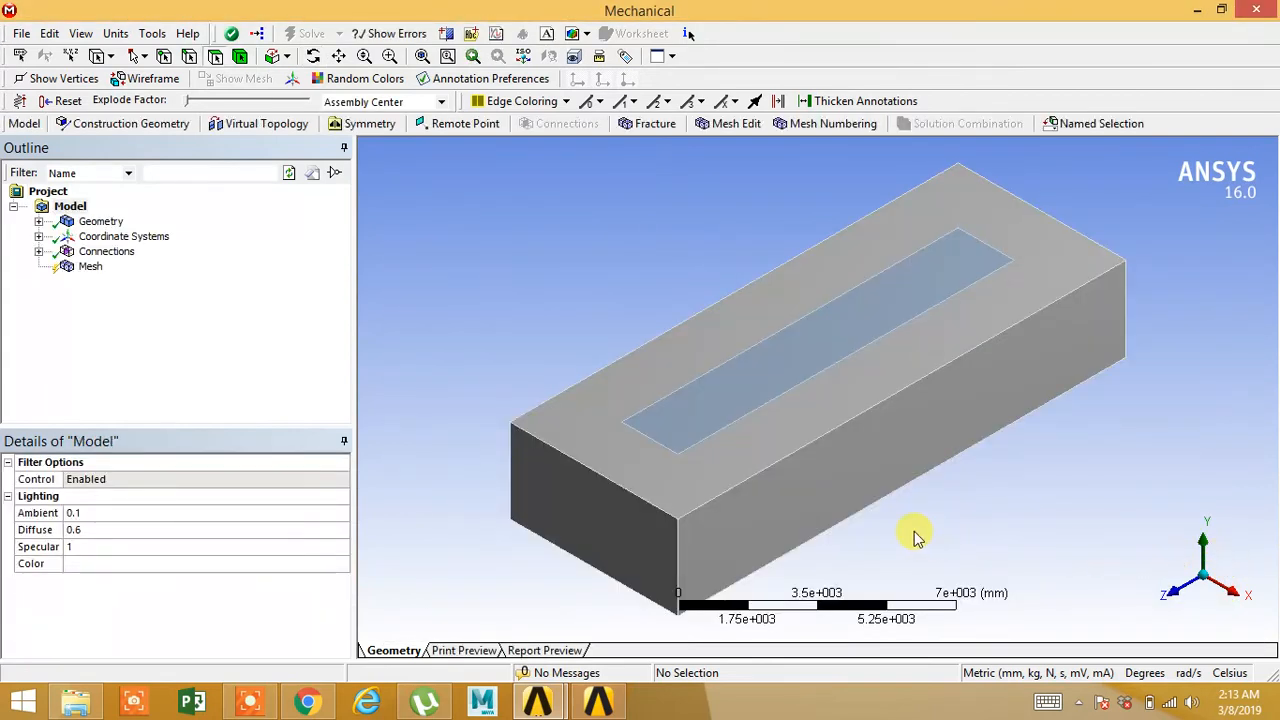
click(38, 221)
click(114, 236)
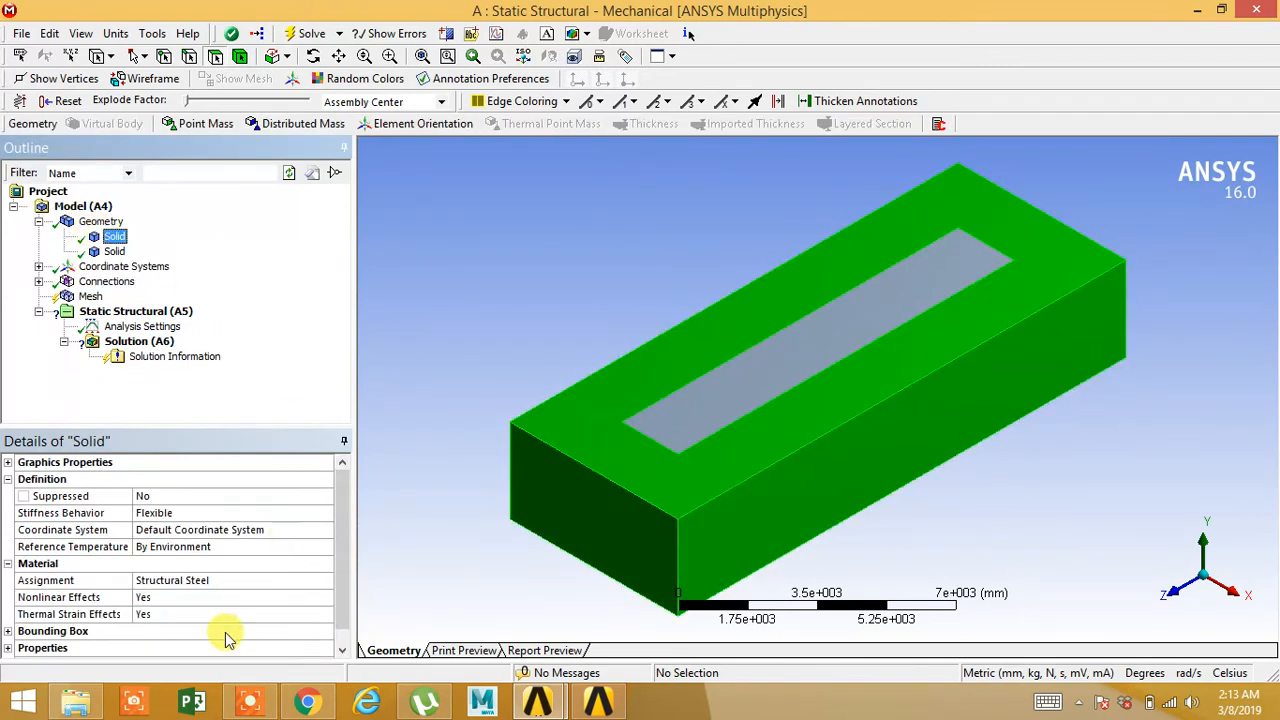
click(255, 569)
click(290, 580)
click(326, 580)
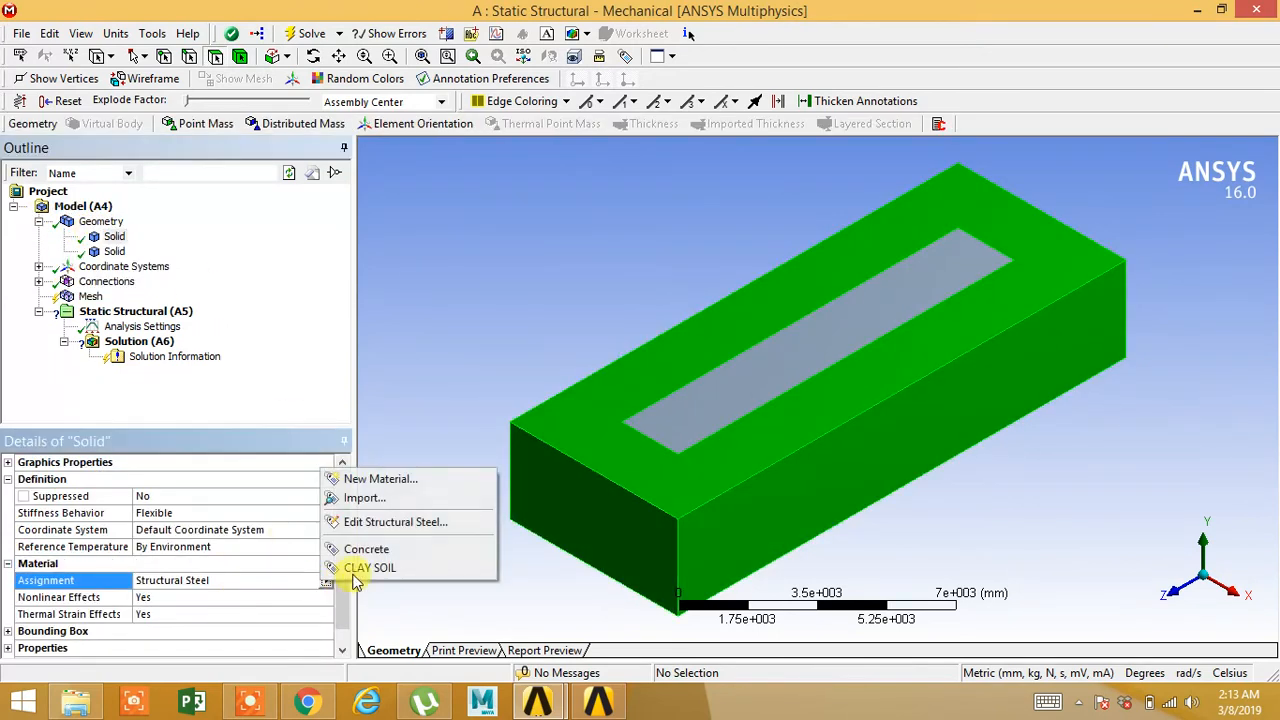
click(372, 568)
Step: Assign the Concrete material to the inset slab solid
click(114, 251)
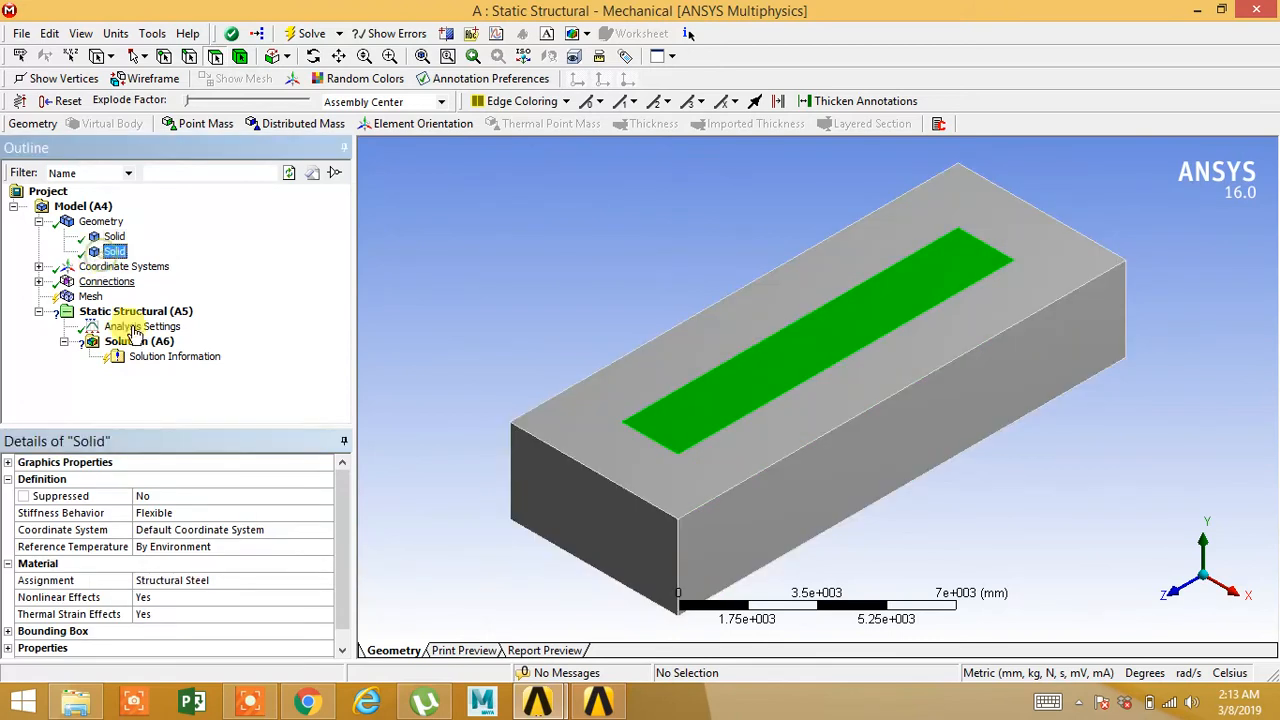
click(255, 582)
click(326, 580)
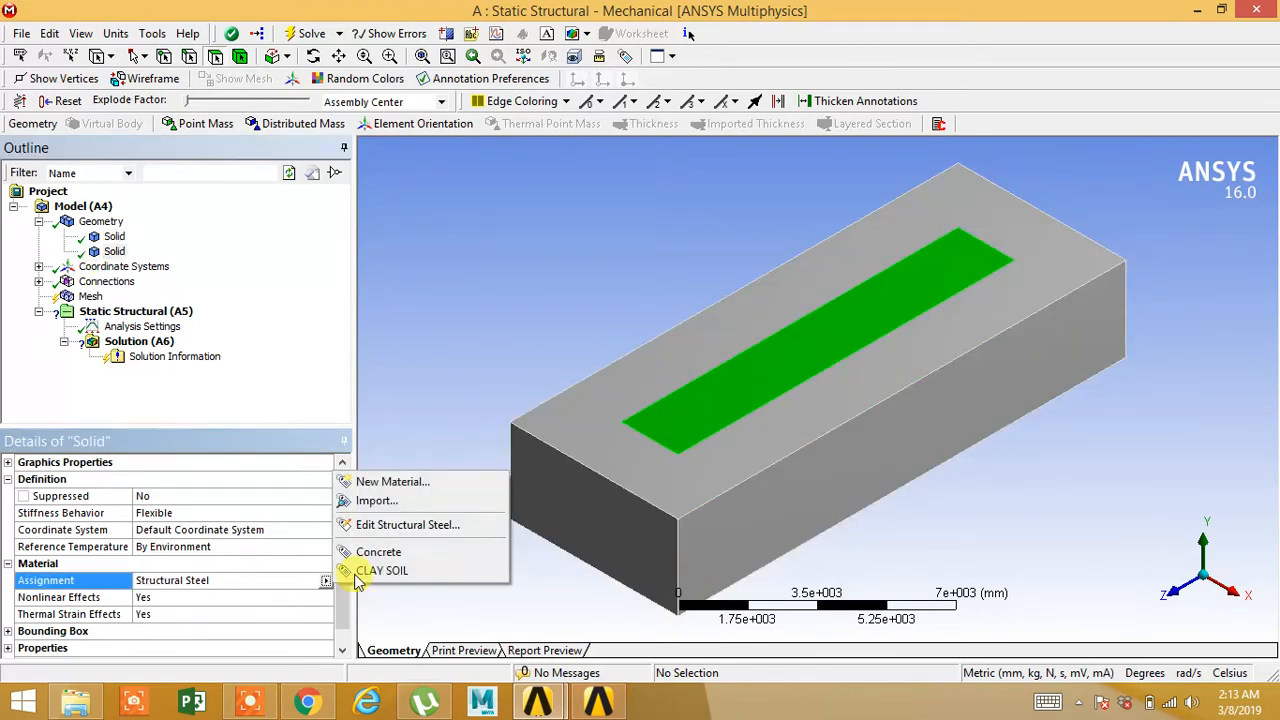
click(378, 552)
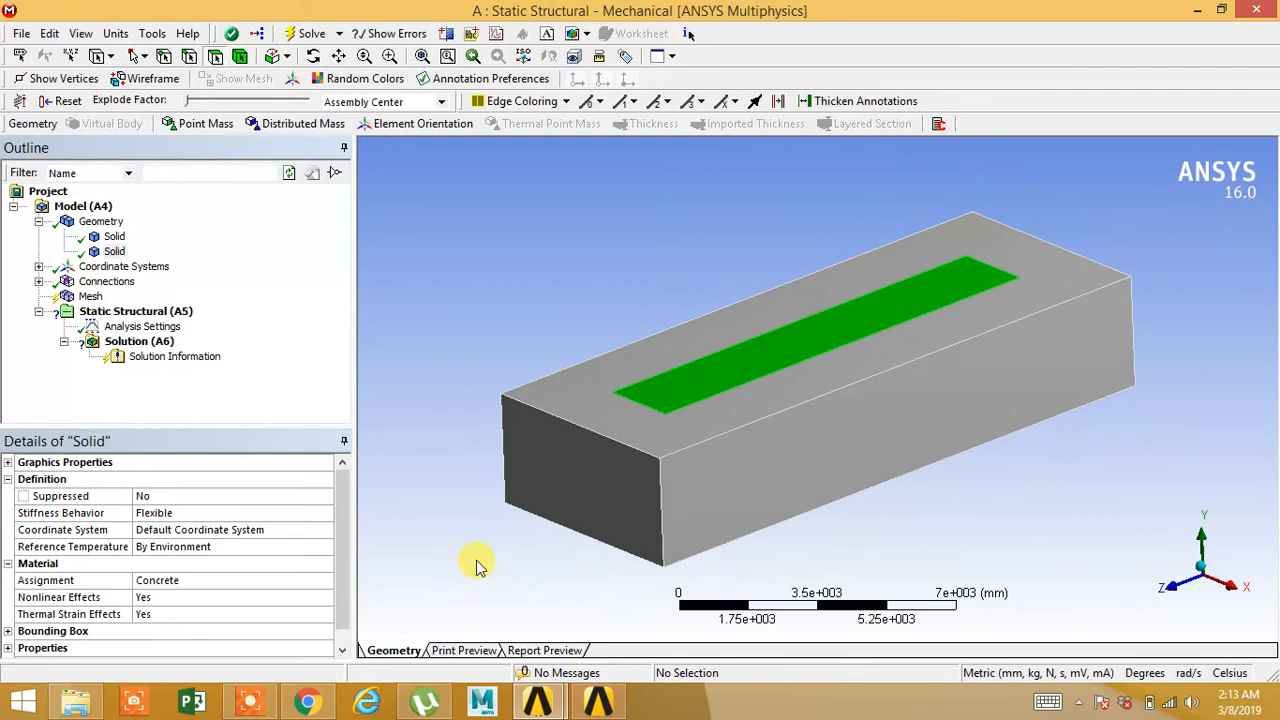
Step: Examine the bonded contact region between the slab and the soil block, including its contact and target faces
click(38, 281)
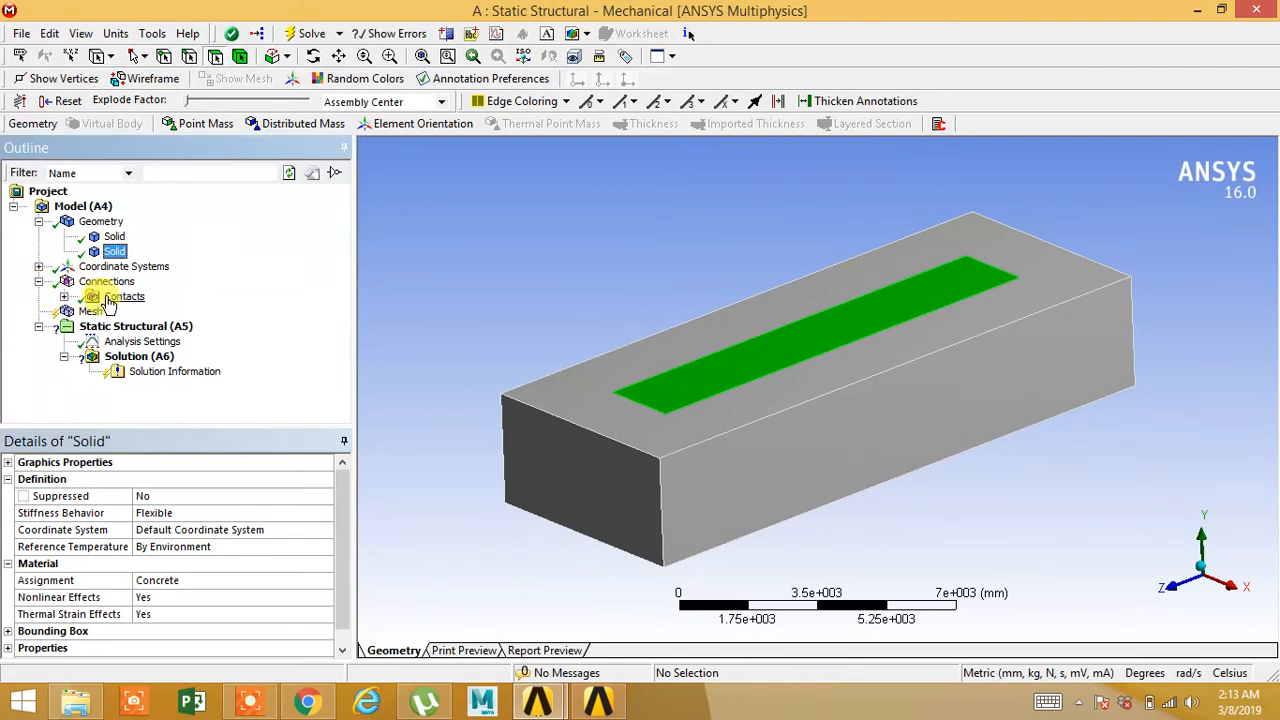
click(63, 296)
click(155, 311)
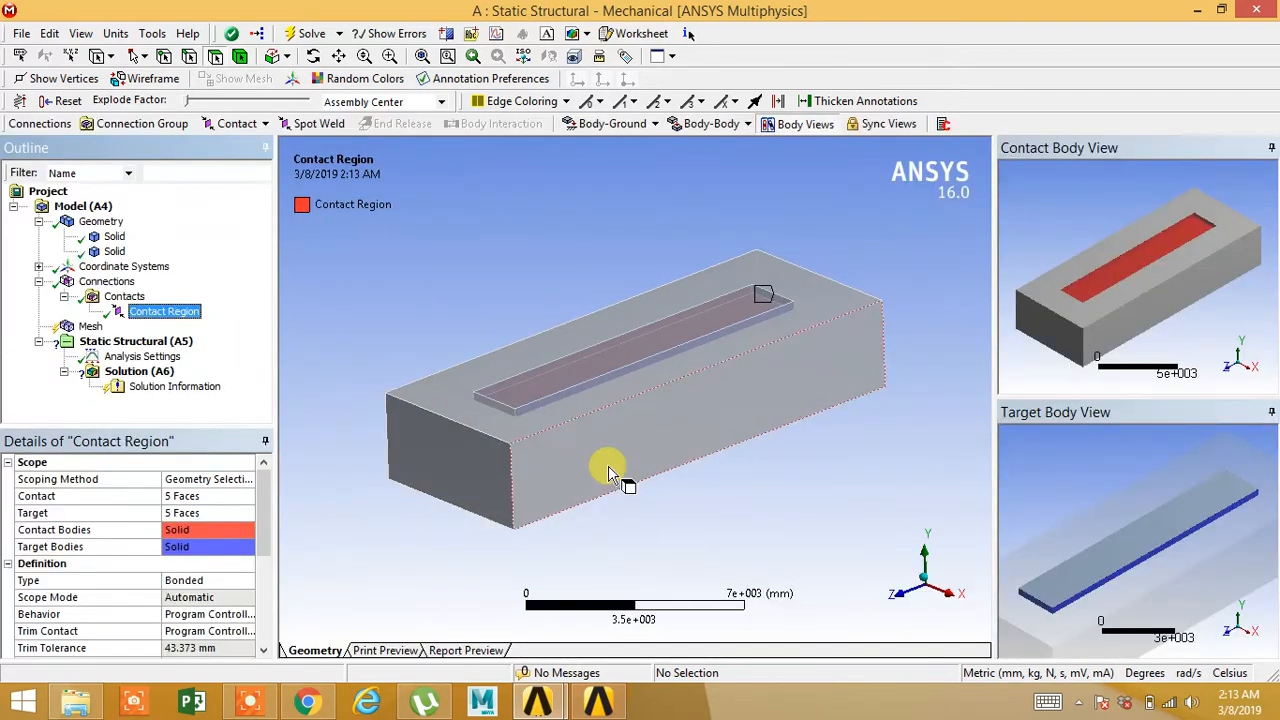
middle_drag(1088, 322, 1082, 290)
middle_drag(1157, 589, 1143, 537)
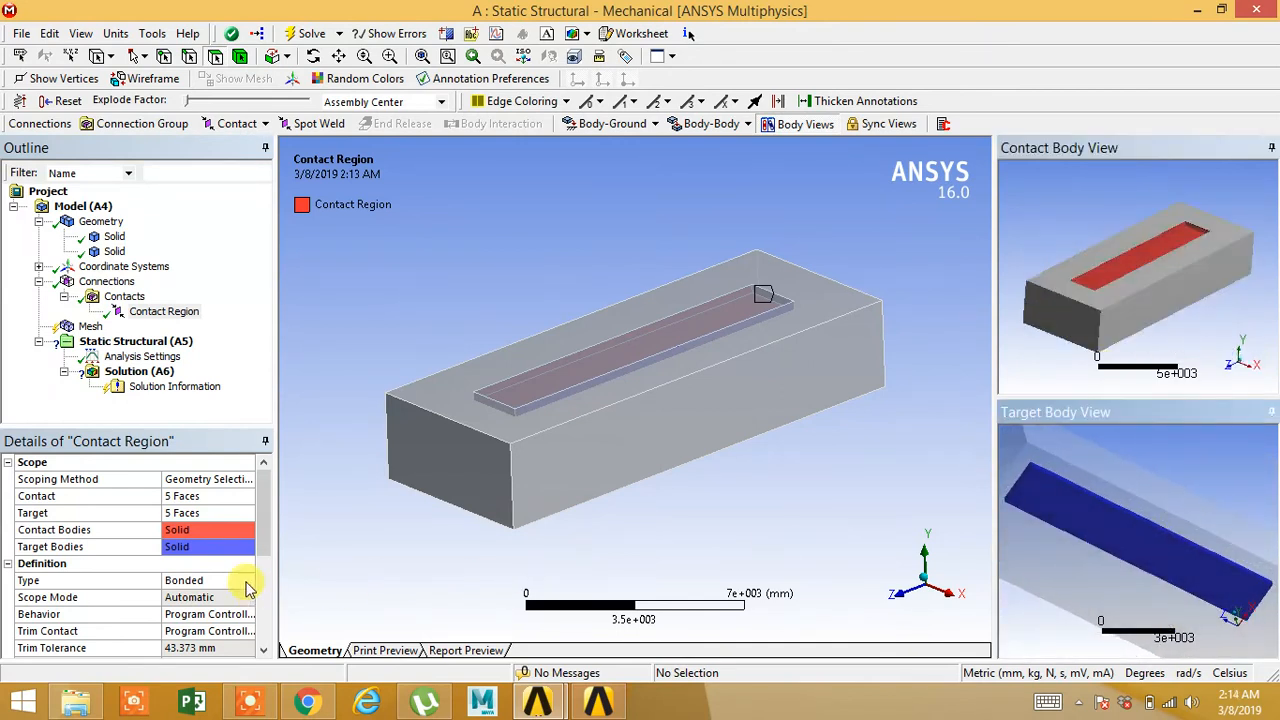
middle_drag(1071, 334, 1155, 213)
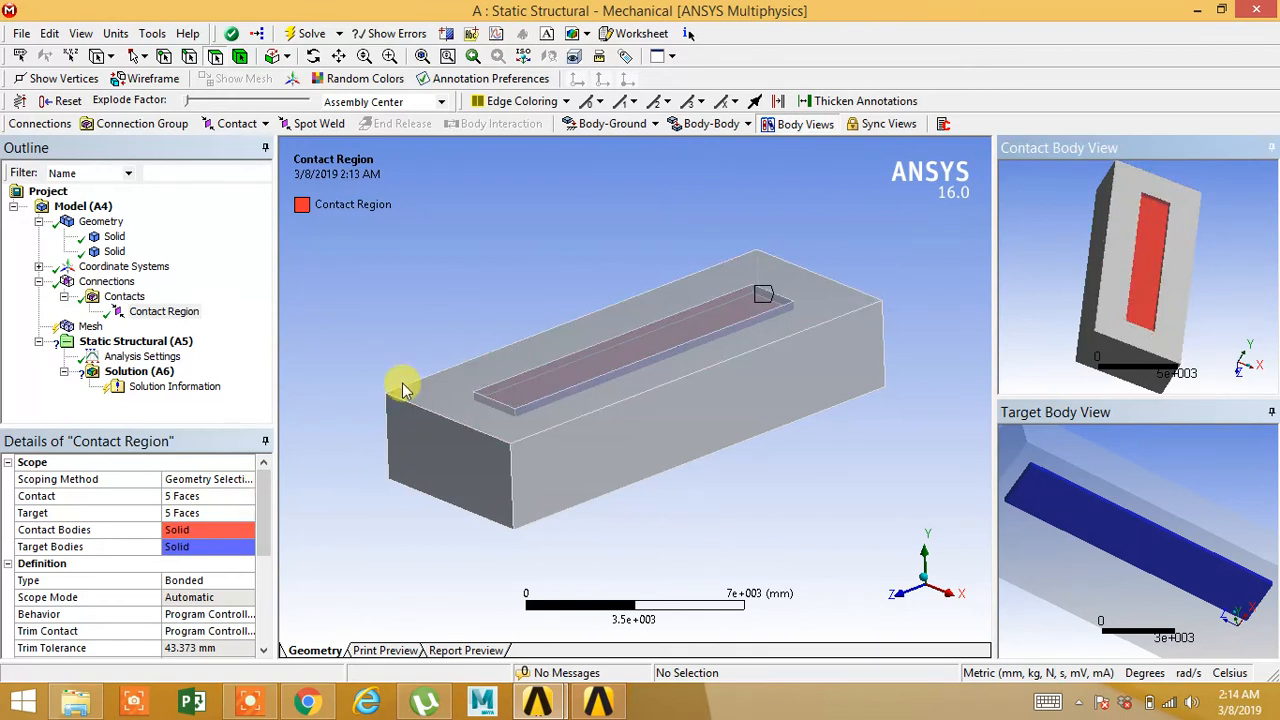
click(567, 271)
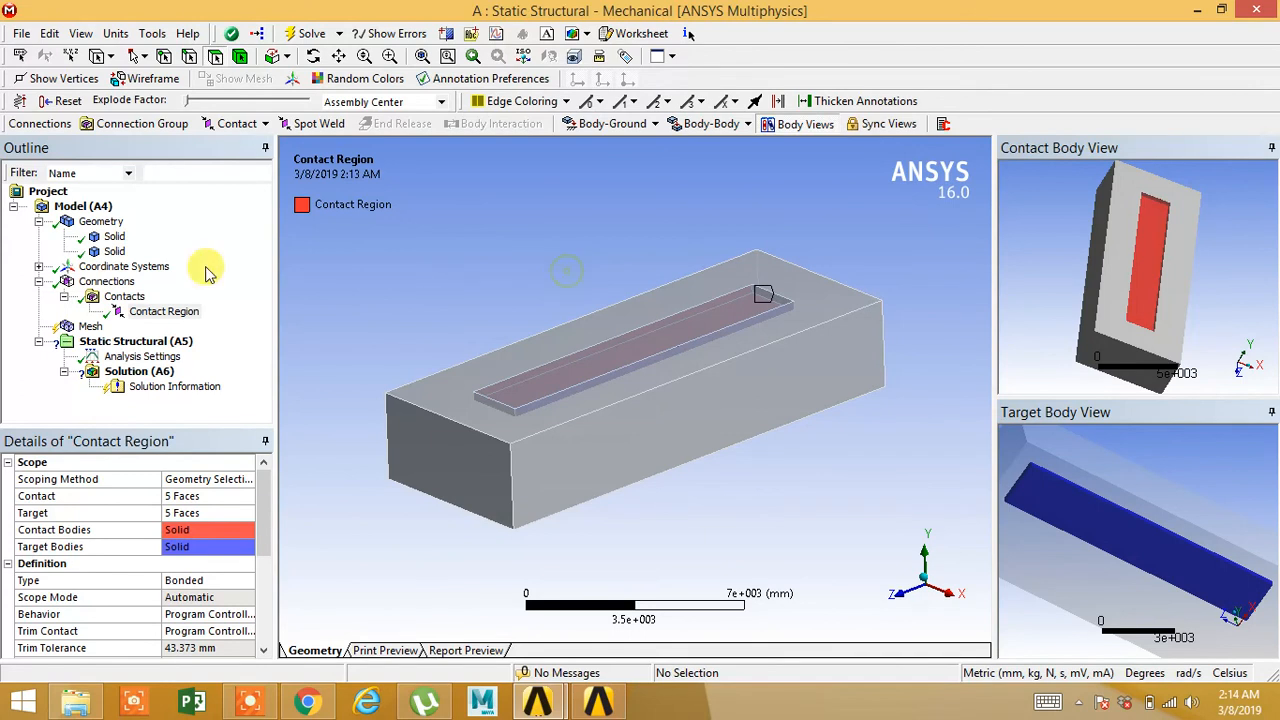
Step: Generate the mesh for both solids with the default settings
click(81, 319)
right_click(88, 327)
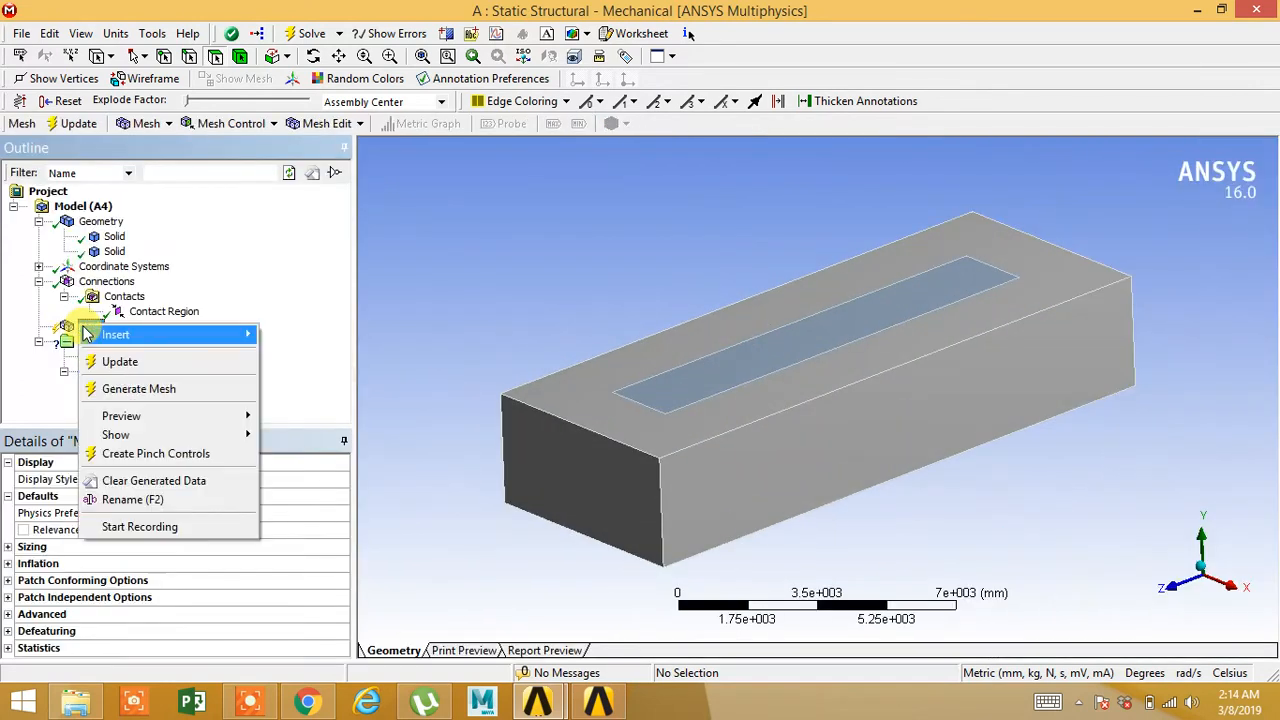
click(160, 389)
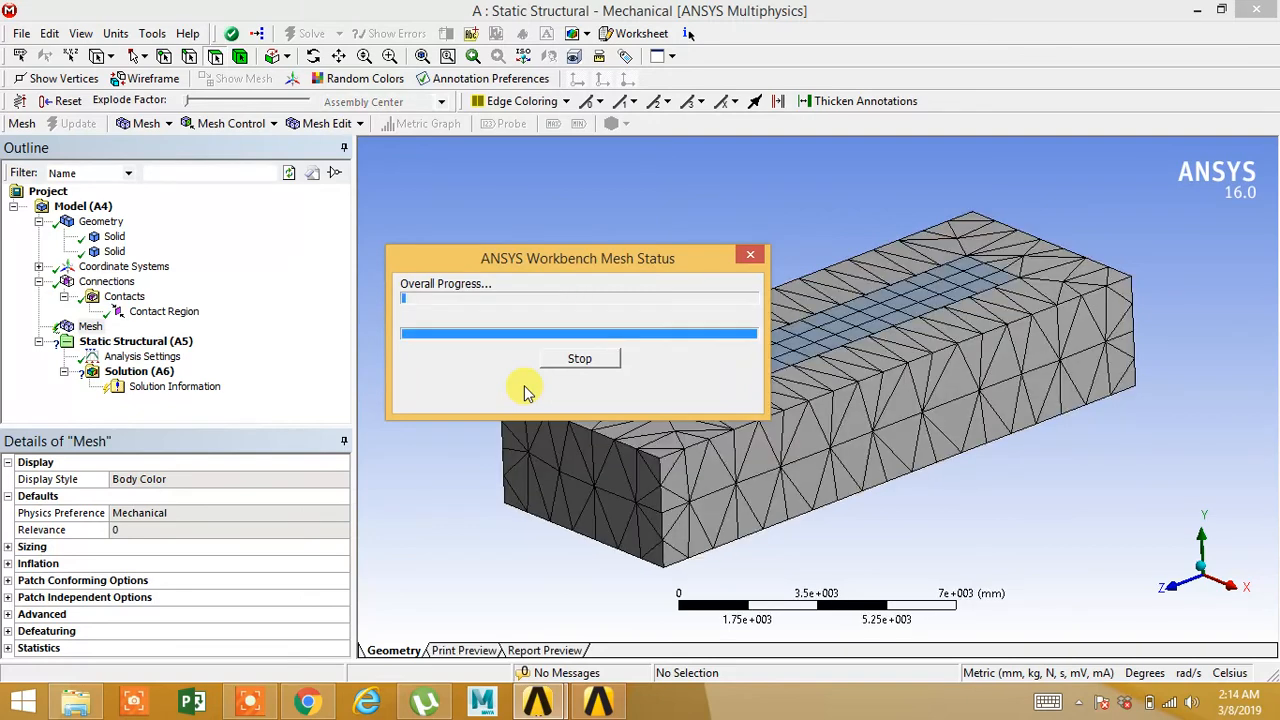
drag(809, 477, 740, 490)
Step: Add a Fixed Support to the static structural analysis on the bottom face of the soil block
click(160, 341)
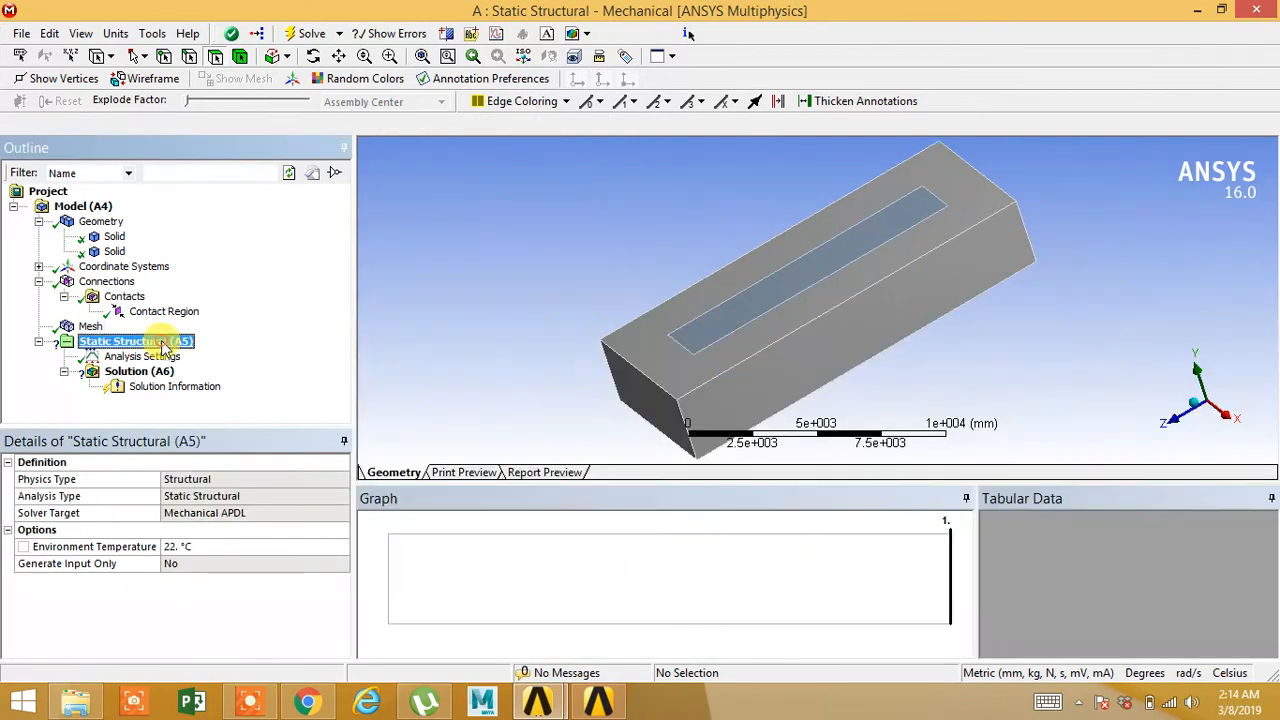
right_click(163, 343)
mouse_move(246, 354)
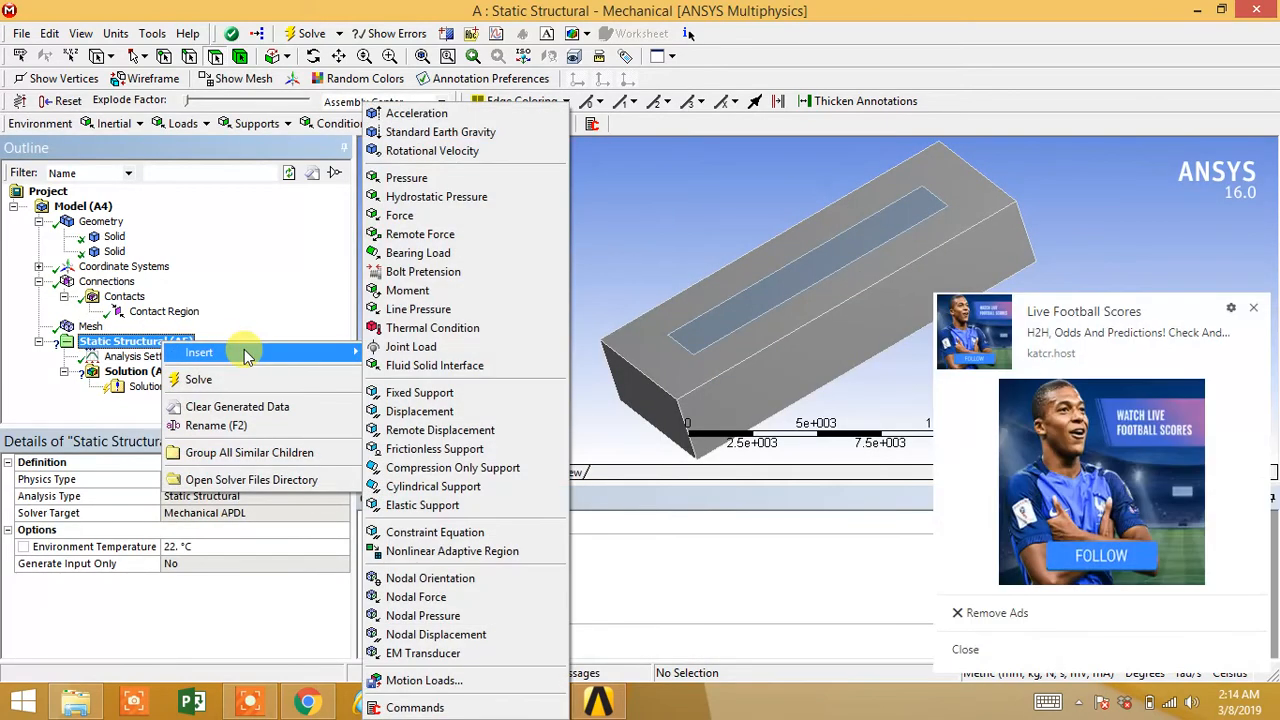
click(1254, 310)
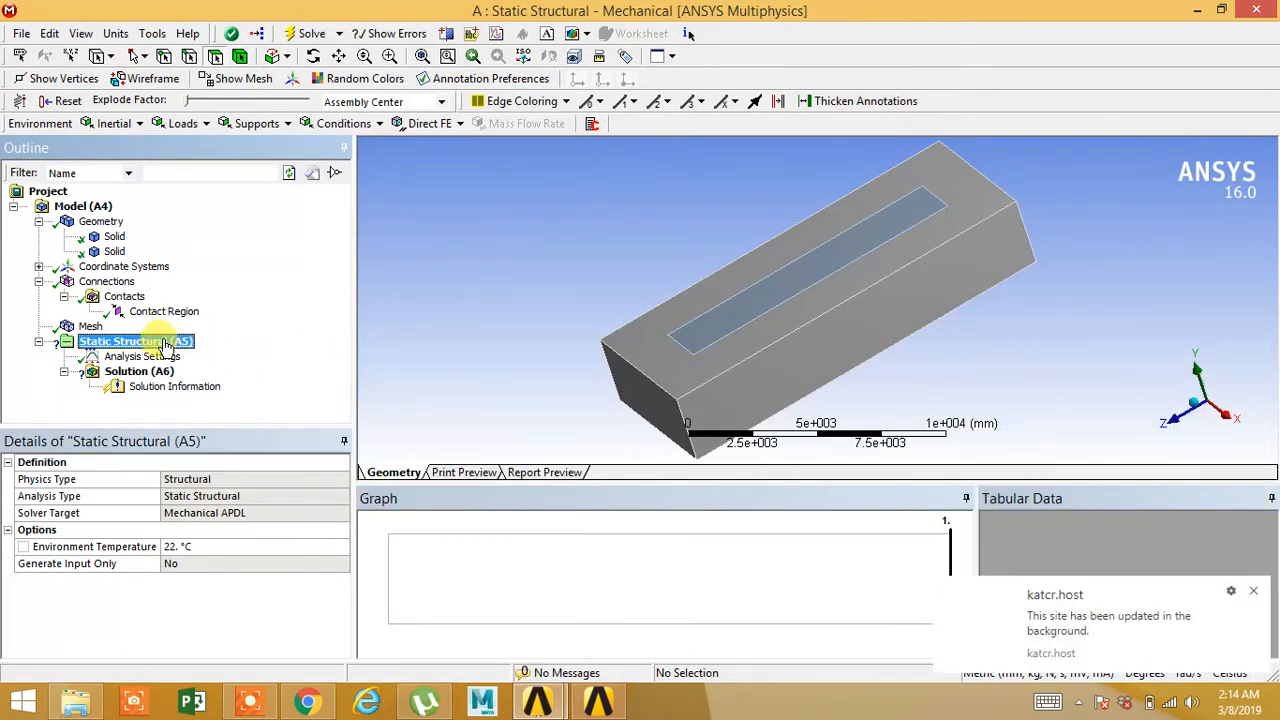
right_click(165, 345)
mouse_move(200, 351)
click(500, 395)
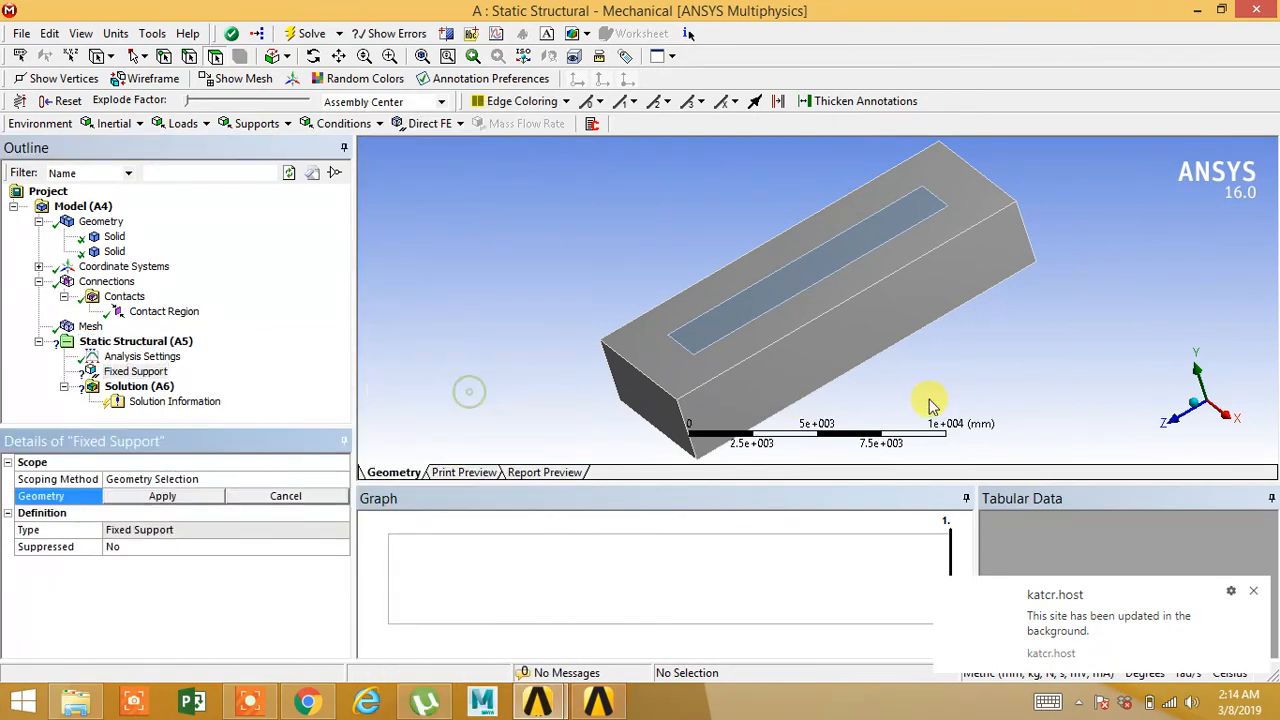
middle_drag(930, 405, 891, 300)
click(828, 340)
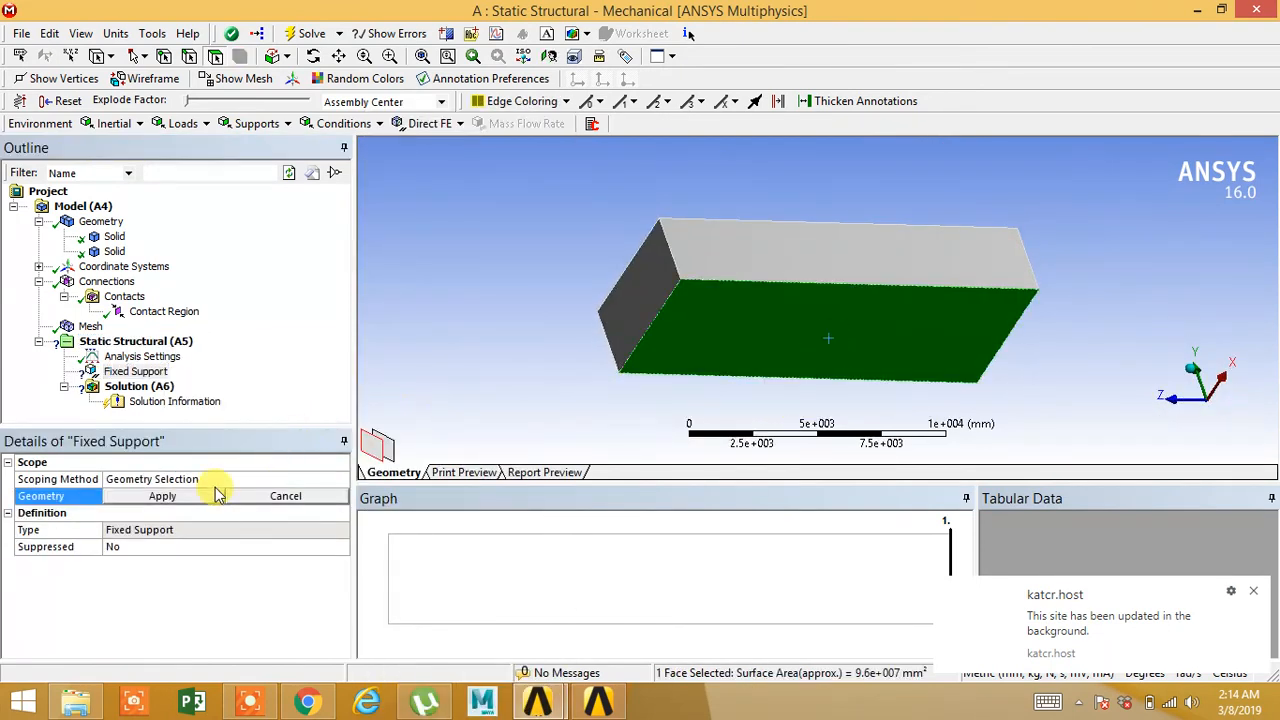
click(185, 495)
middle_drag(700, 343, 740, 470)
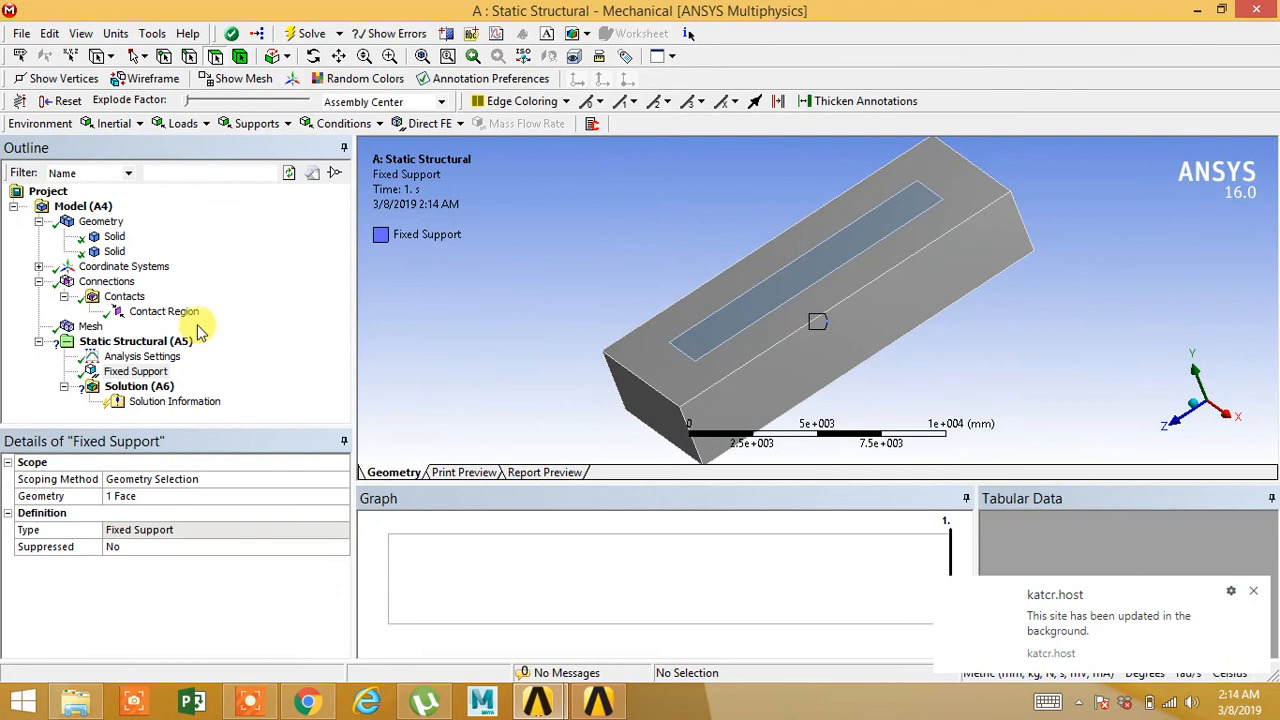
Step: Add a Pressure load of 5 MPa on the slab's top face
right_click(157, 341)
mouse_move(194, 350)
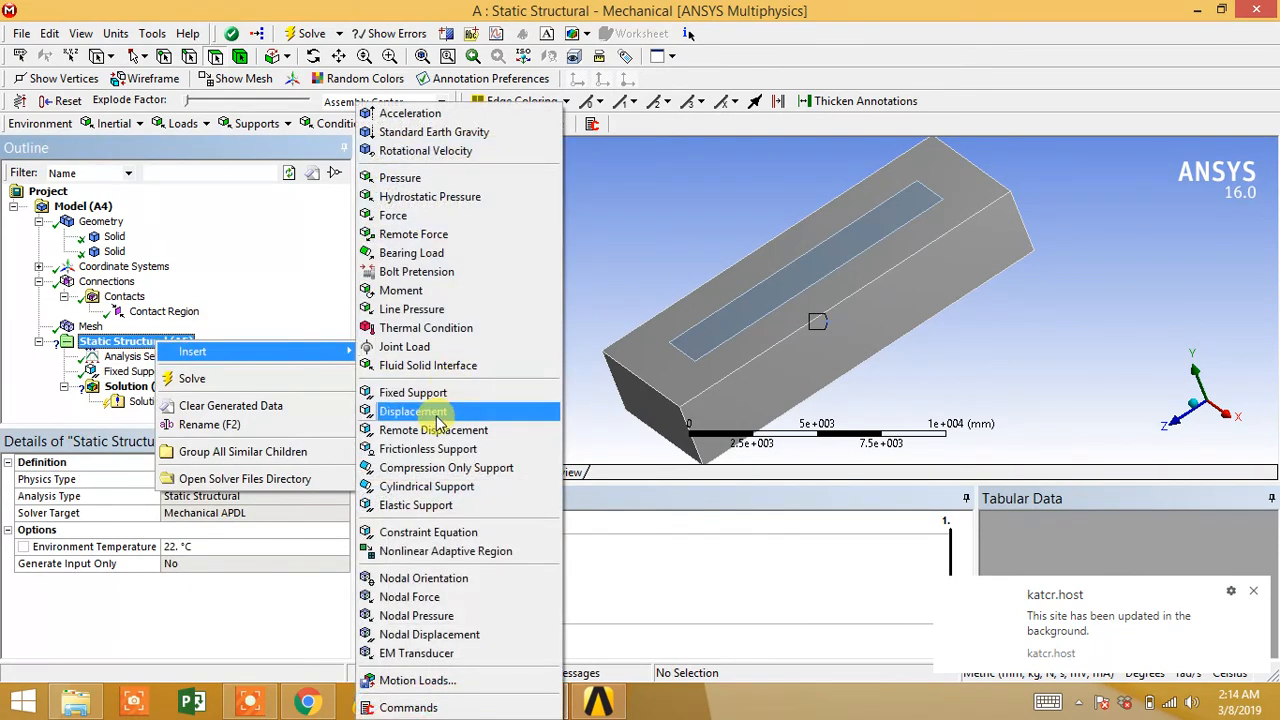
click(412, 178)
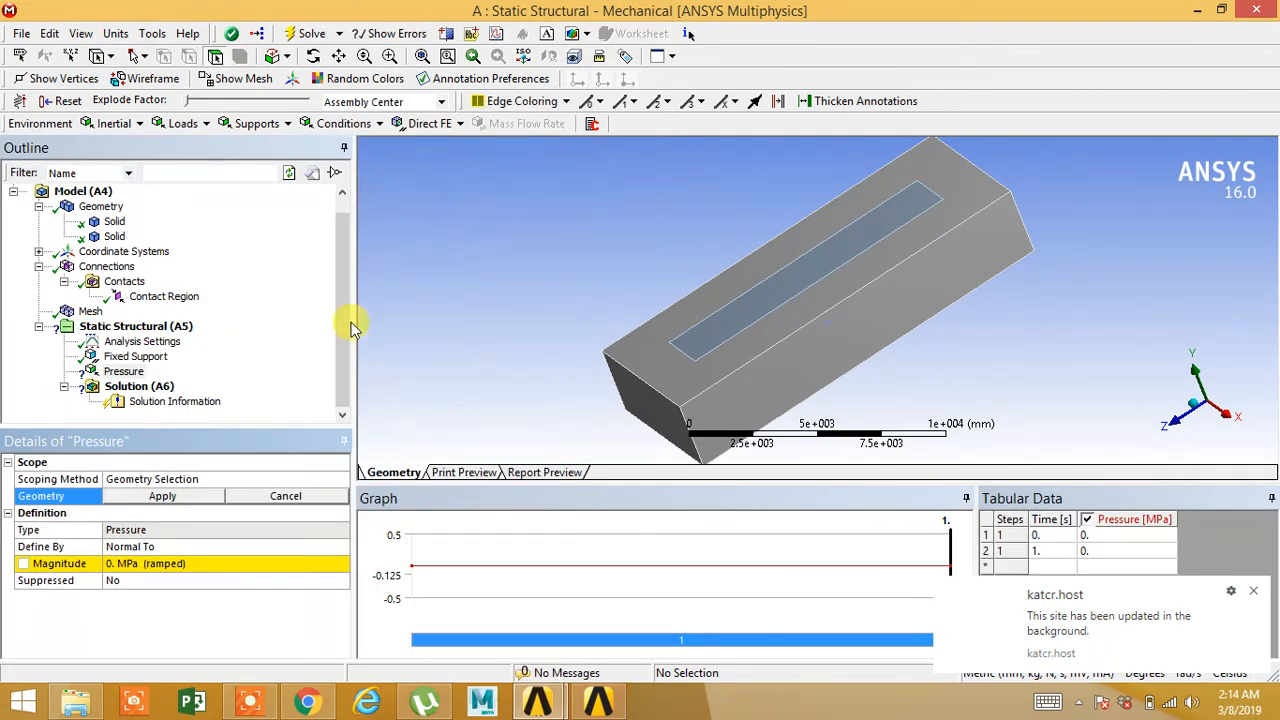
click(762, 304)
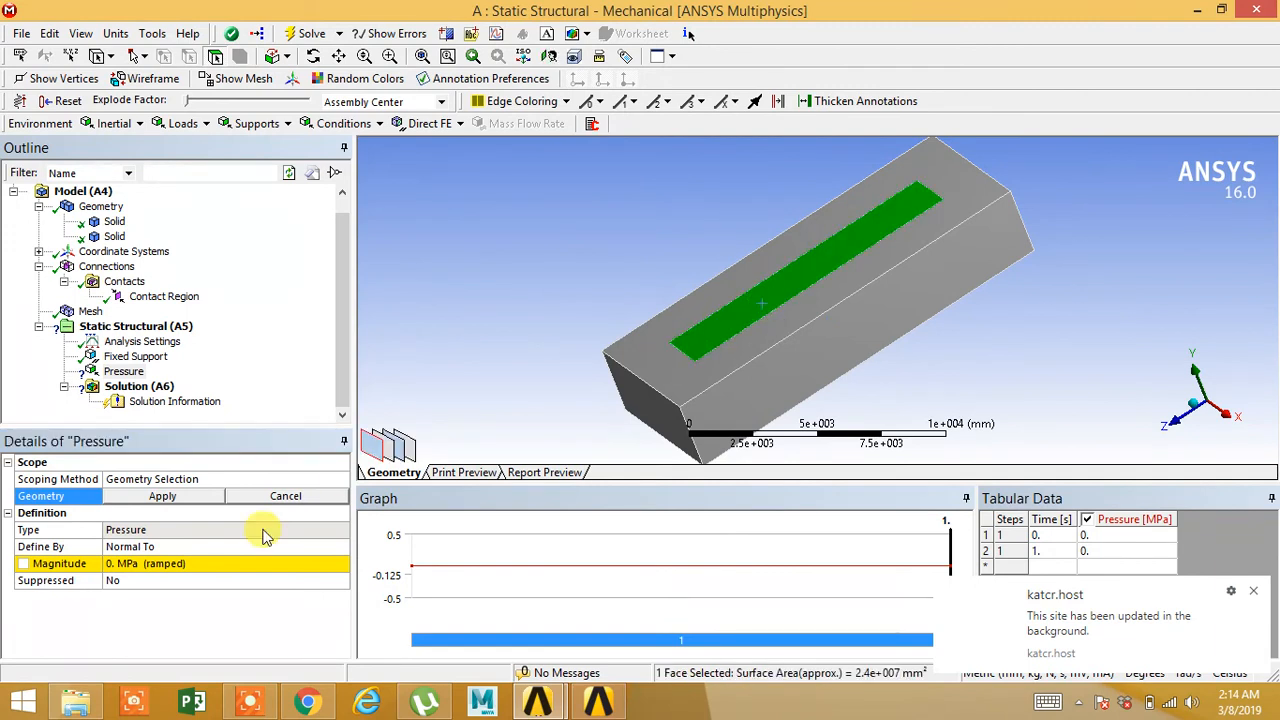
click(166, 499)
click(150, 562)
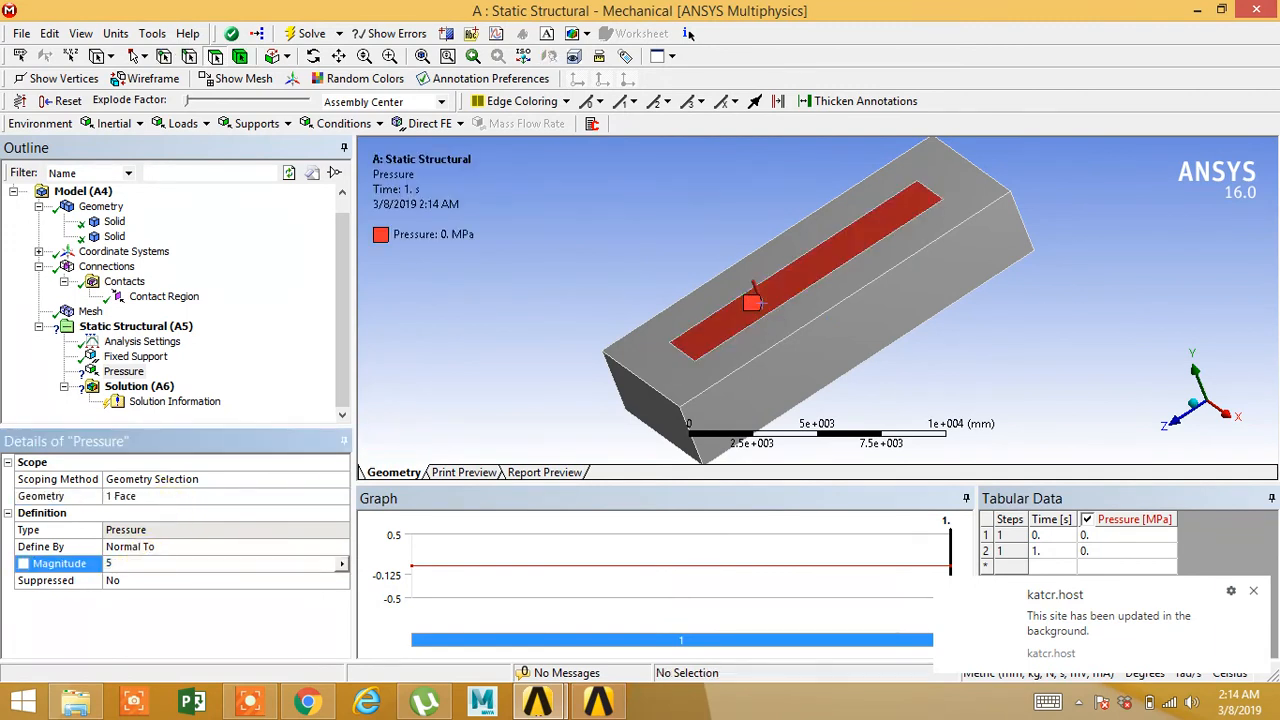
text(5)
key(Return)
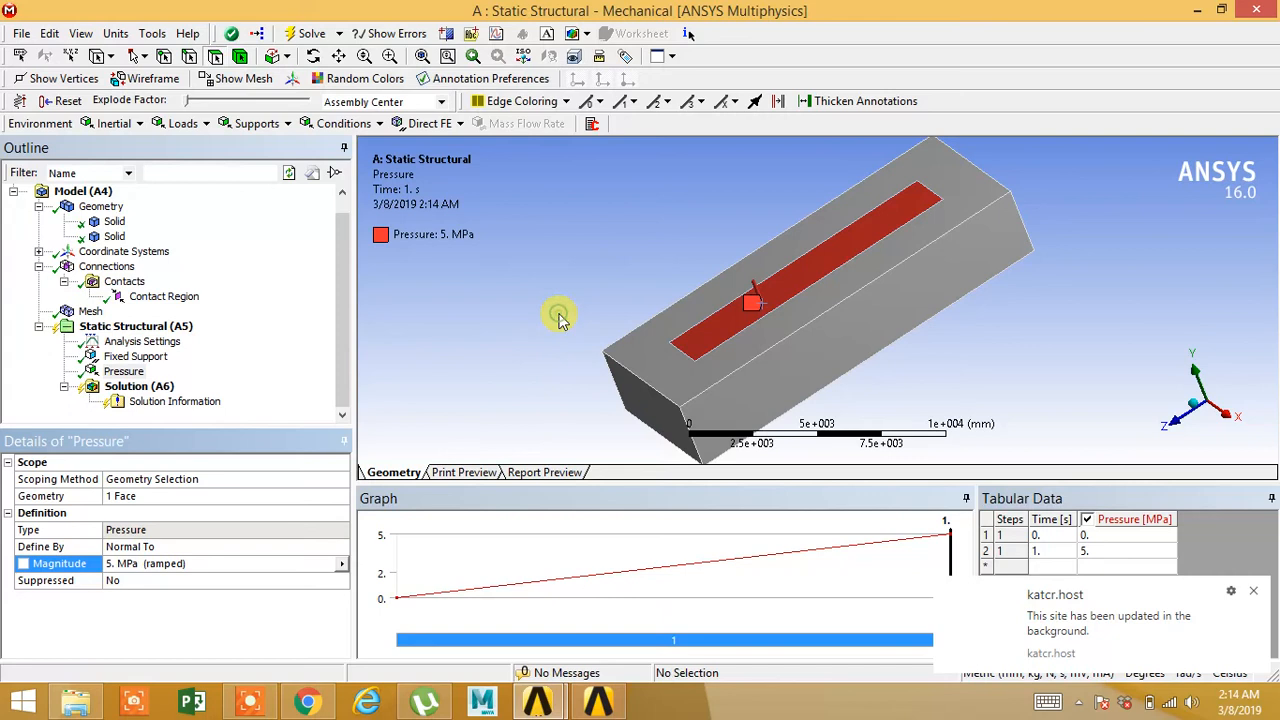
Step: Dismiss the website notification and collapse the Graph and Tabular Data views to enlarge the model view
click(1255, 594)
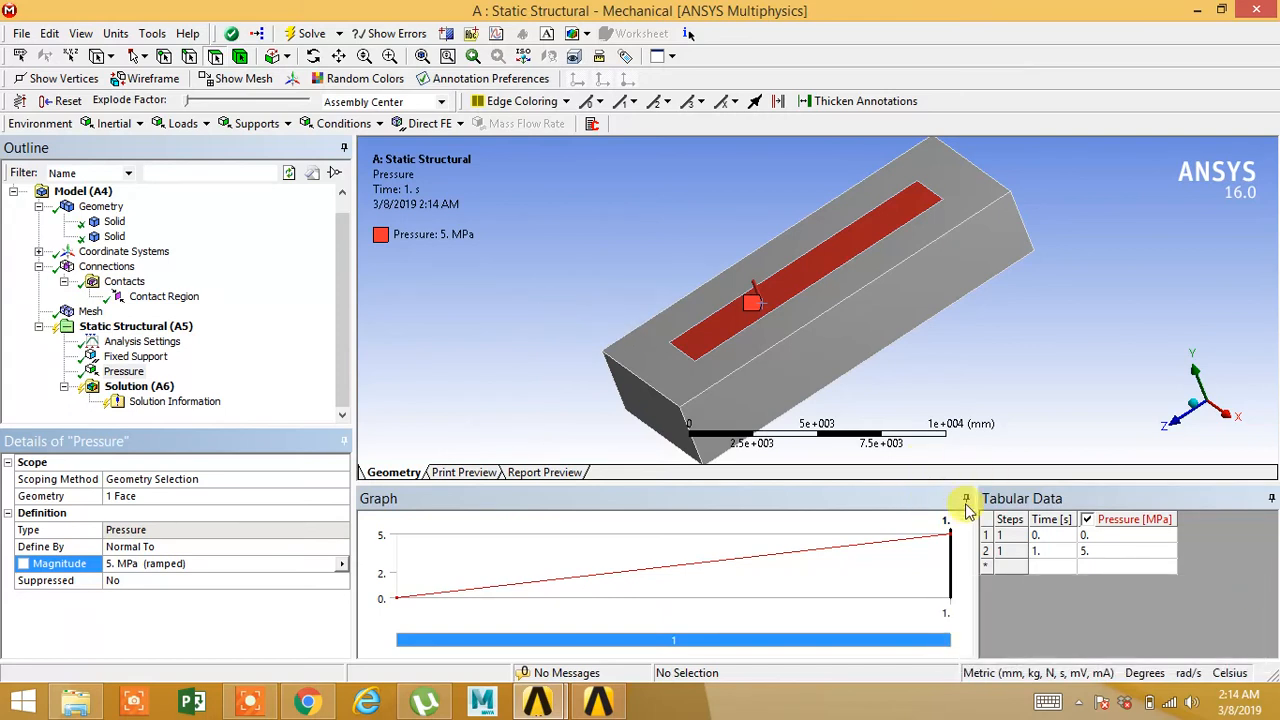
click(967, 498)
click(1250, 498)
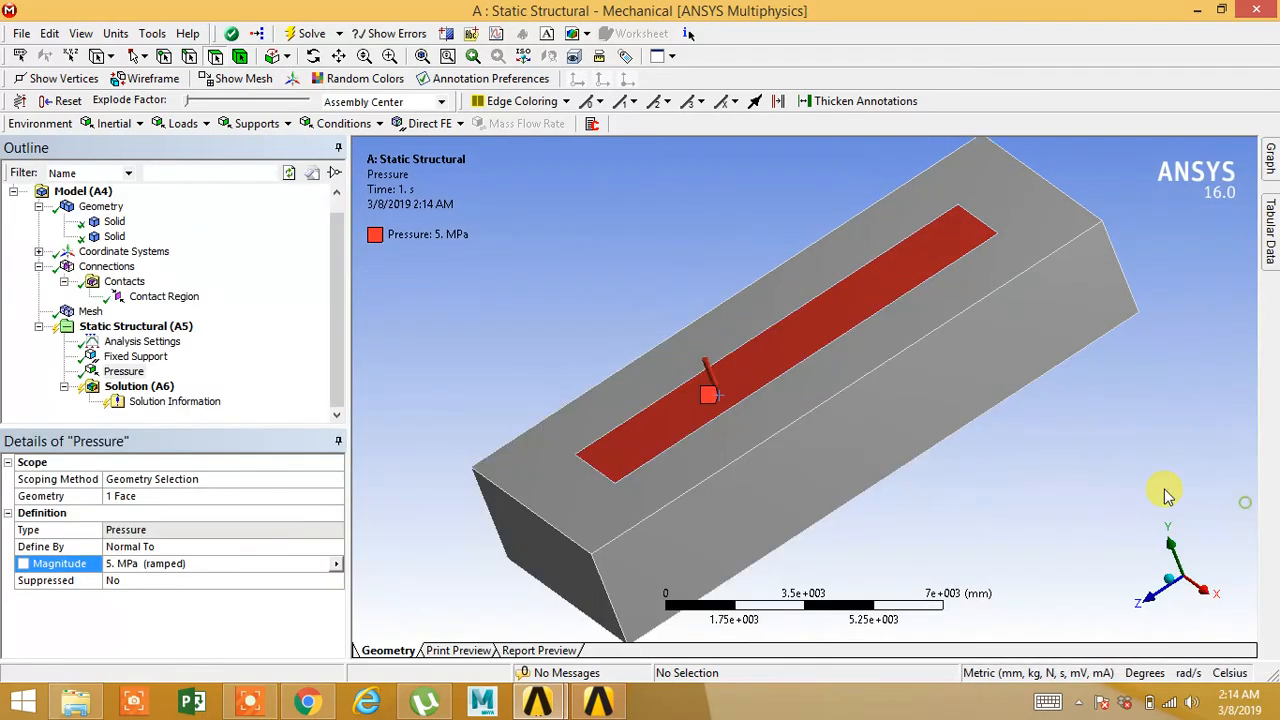
Step: Solve the static structural analysis
click(138, 328)
right_click(143, 336)
click(531, 387)
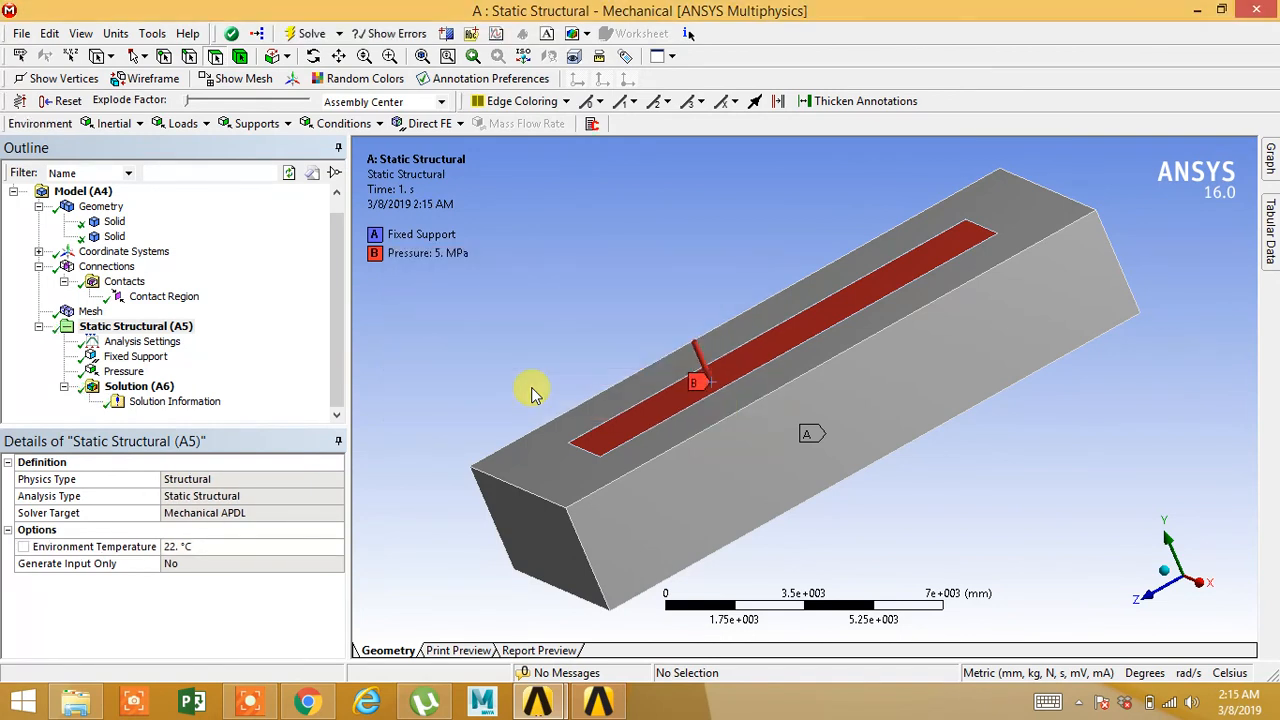
Step: Add a Total Deformation result to the solution and evaluate all results
click(130, 386)
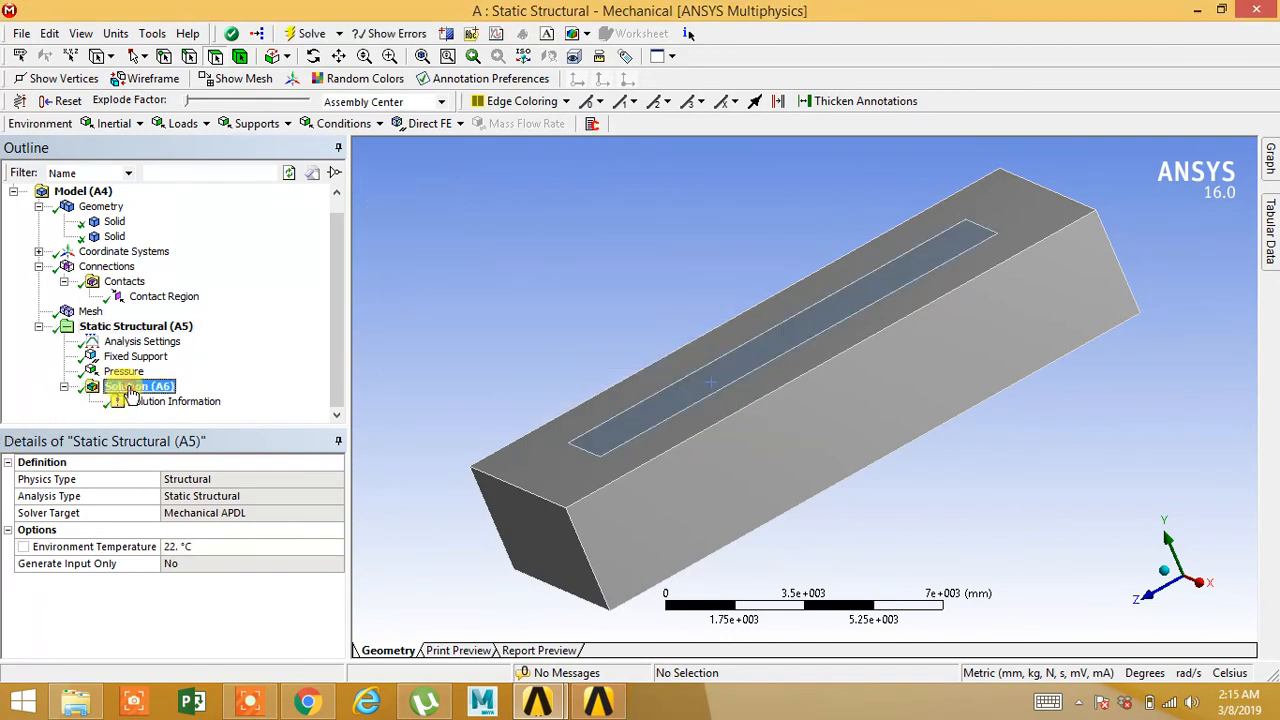
right_click(132, 388)
mouse_move(200, 397)
mouse_move(470, 416)
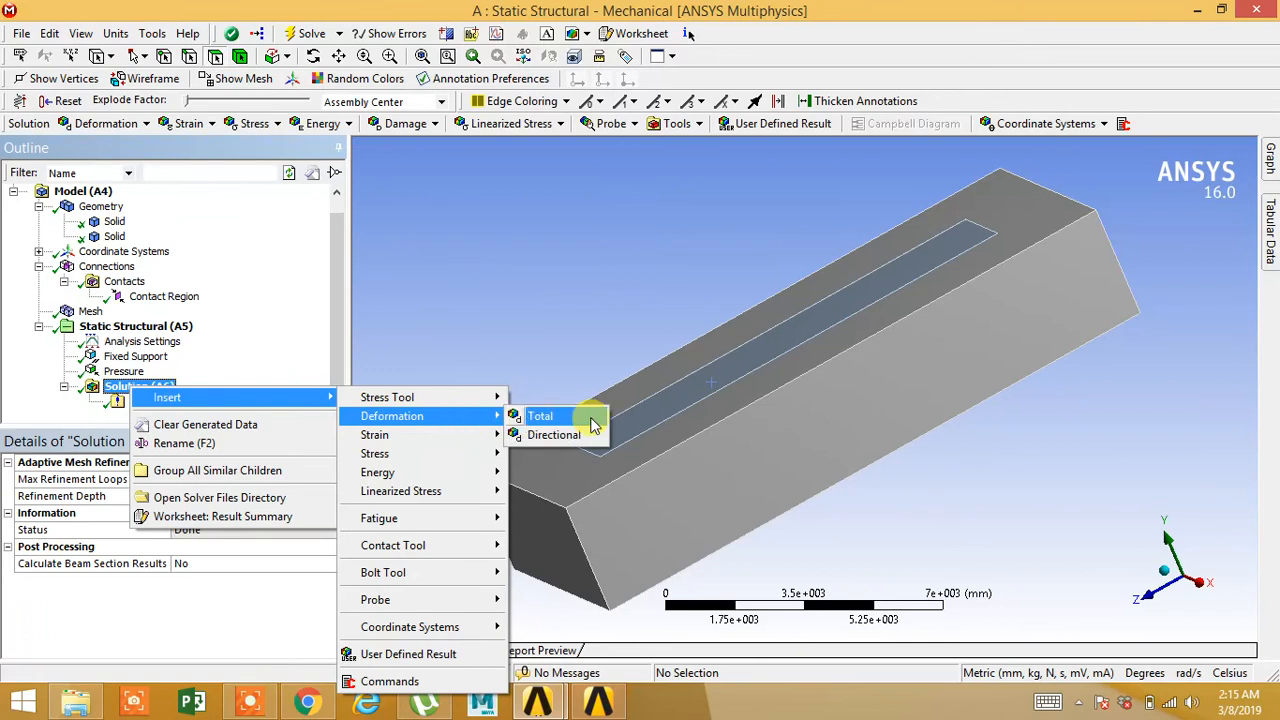
click(586, 414)
right_click(133, 376)
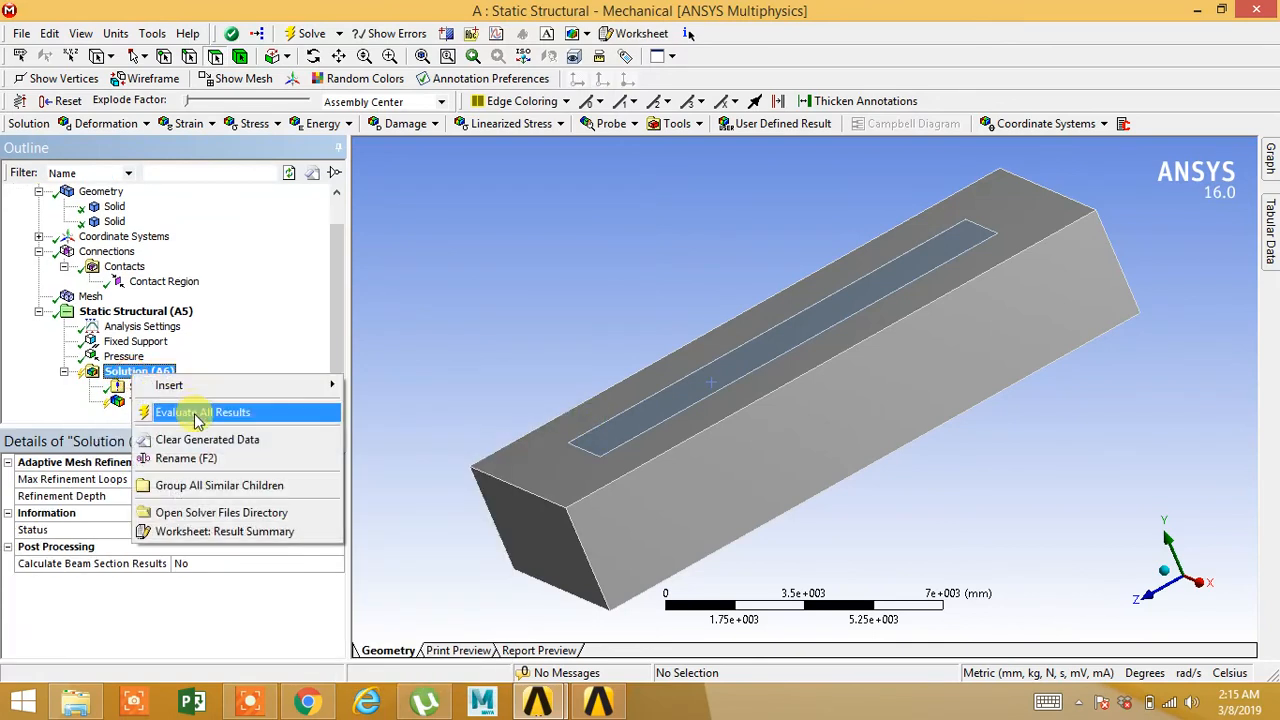
click(186, 411)
Step: Examine the Total Deformation contour plot of the slab and soil from several angles
click(170, 401)
middle_drag(589, 496, 470, 432)
click(133, 342)
click(158, 403)
middle_drag(600, 480, 737, 554)
middle_drag(605, 366, 600, 371)
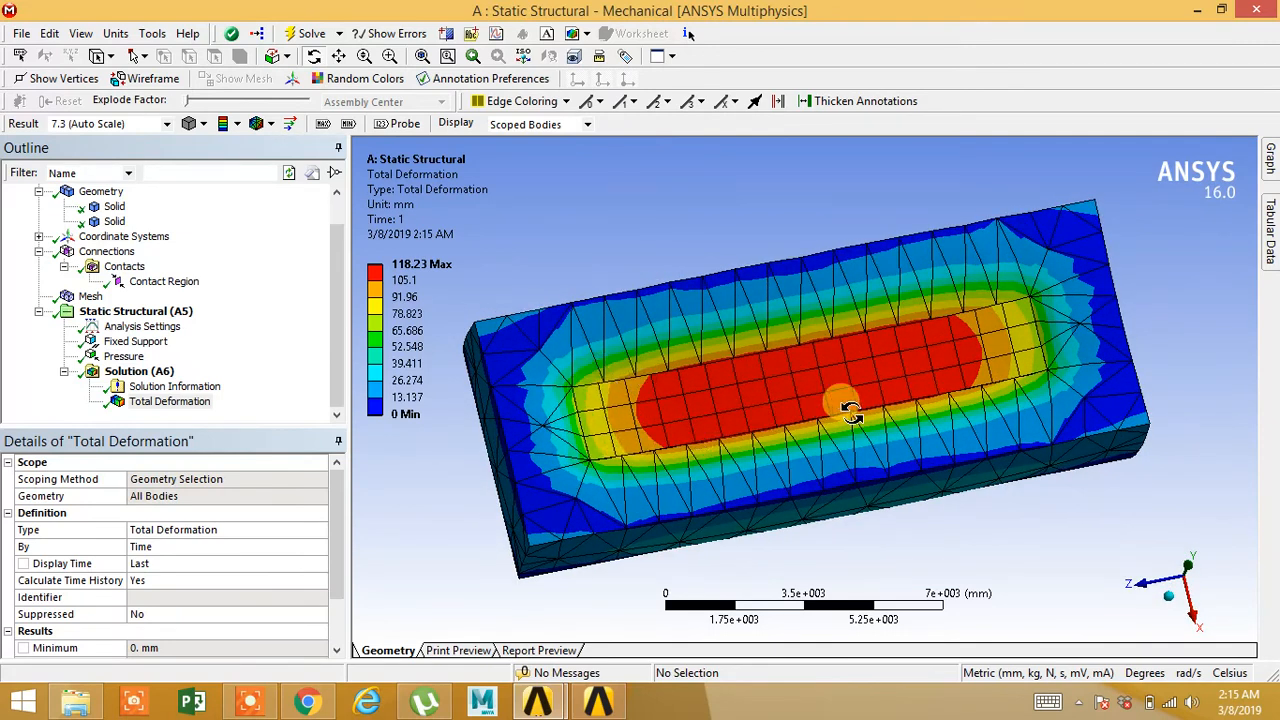
middle_drag(784, 477, 765, 425)
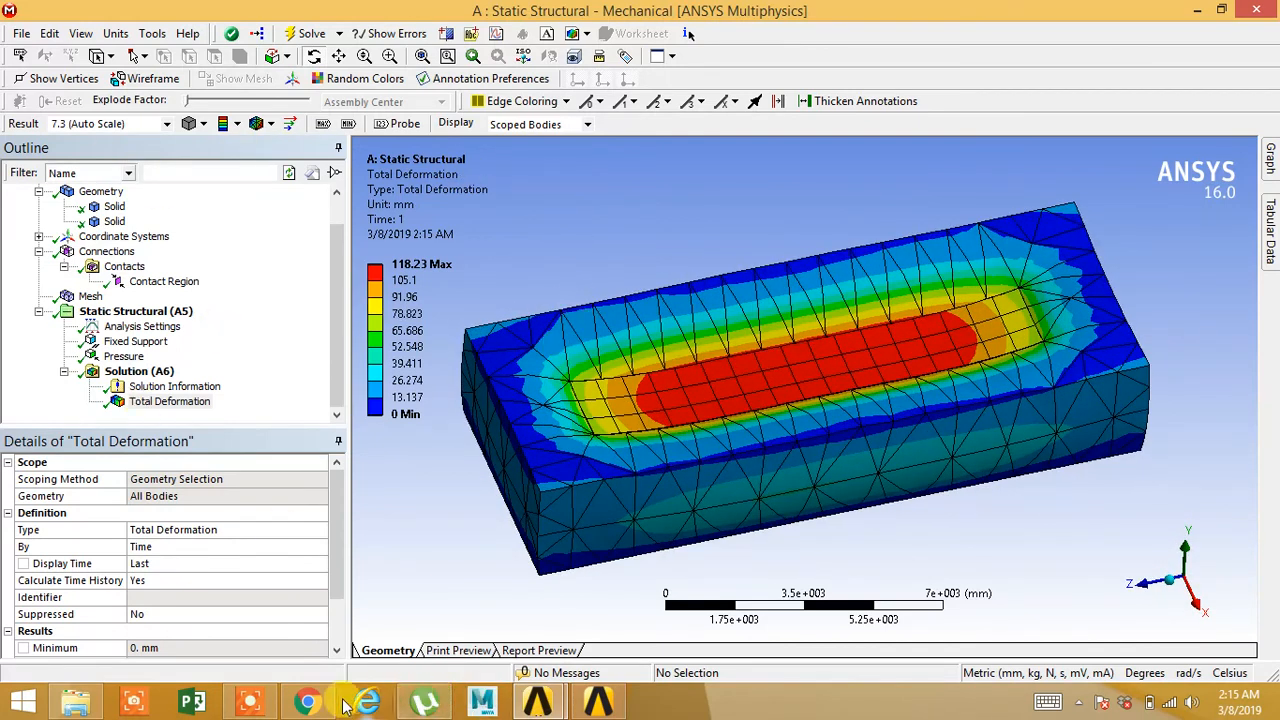
Step: Restore the Graph and Tabular Data views and play the Total Deformation animation
click(250, 701)
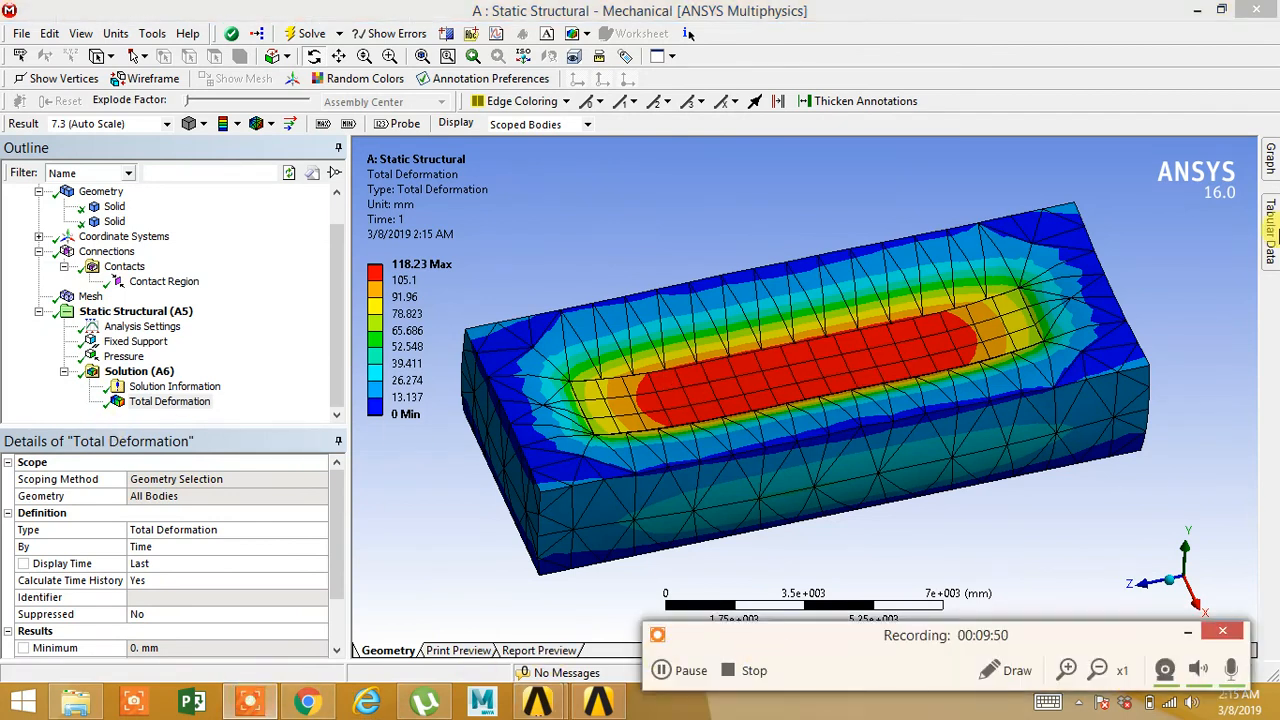
mouse_move(1271, 196)
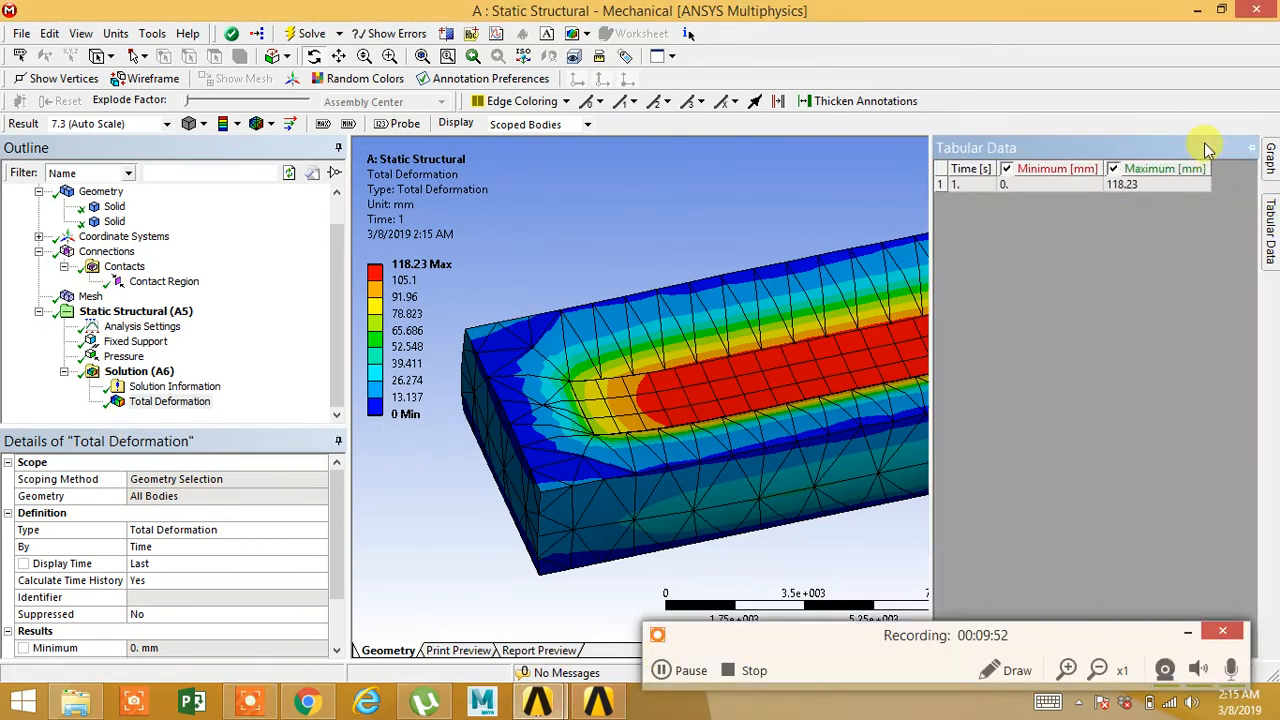
click(1251, 148)
click(1251, 148)
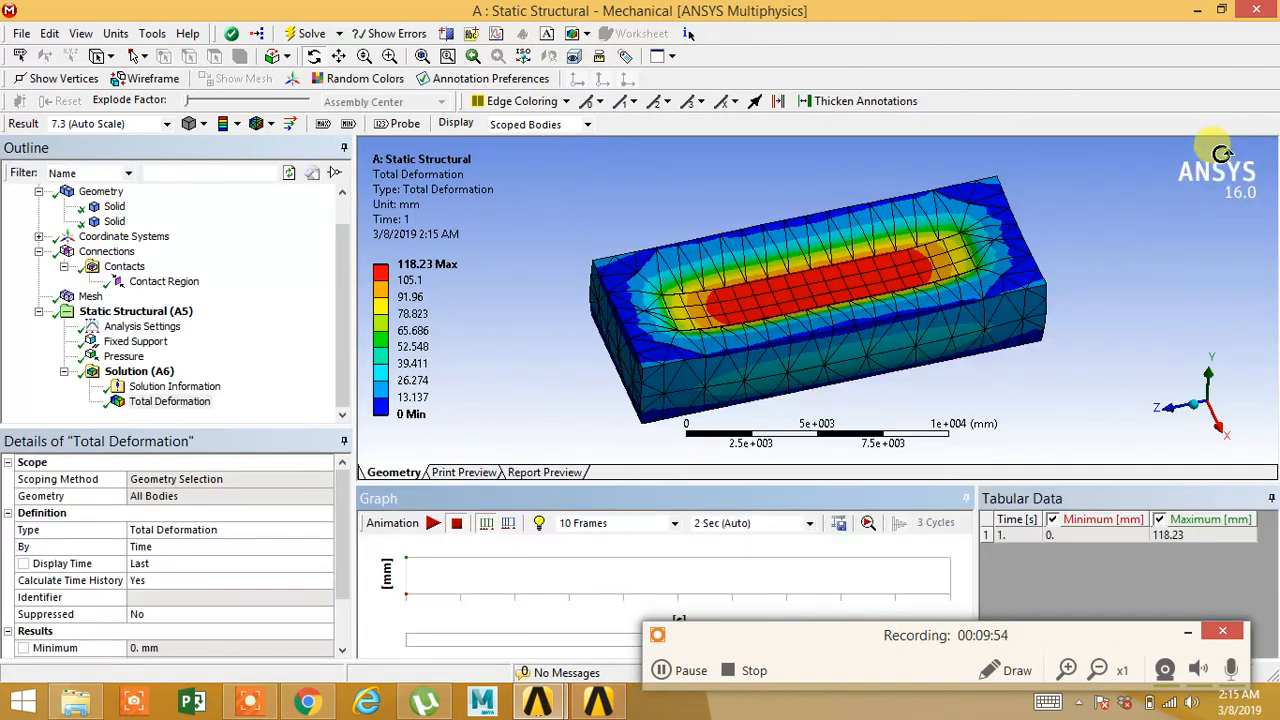
click(432, 523)
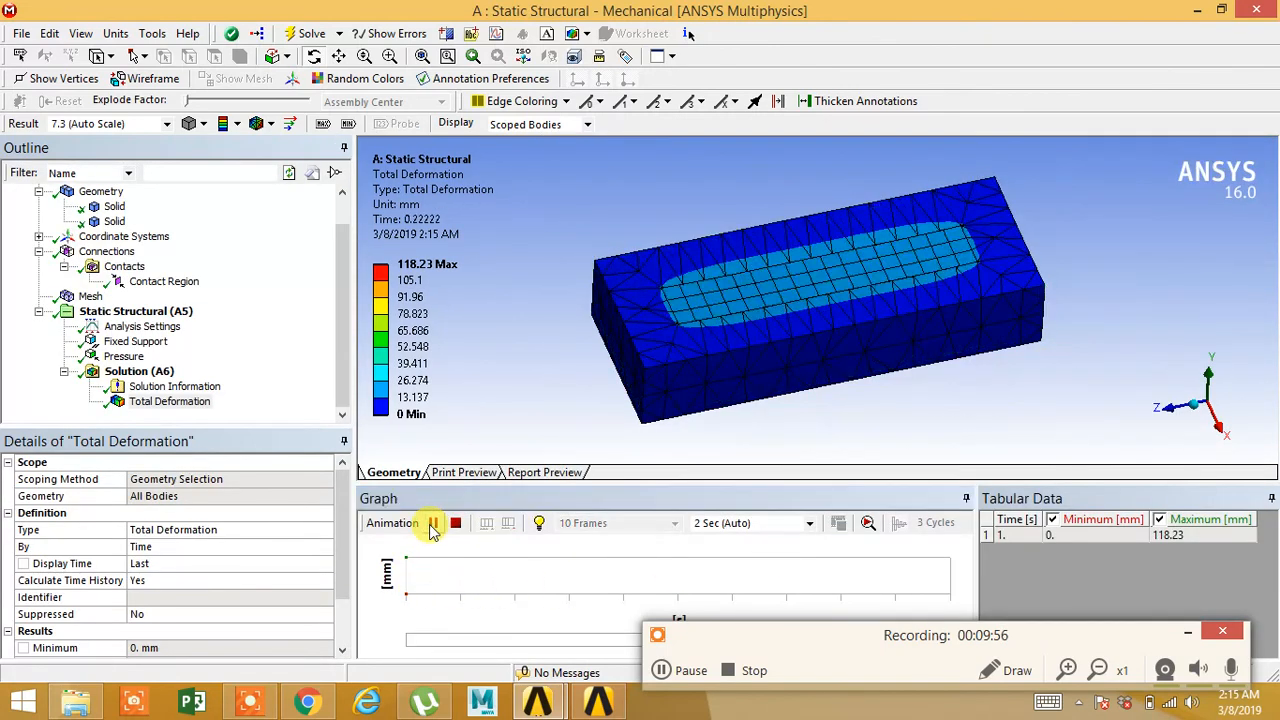